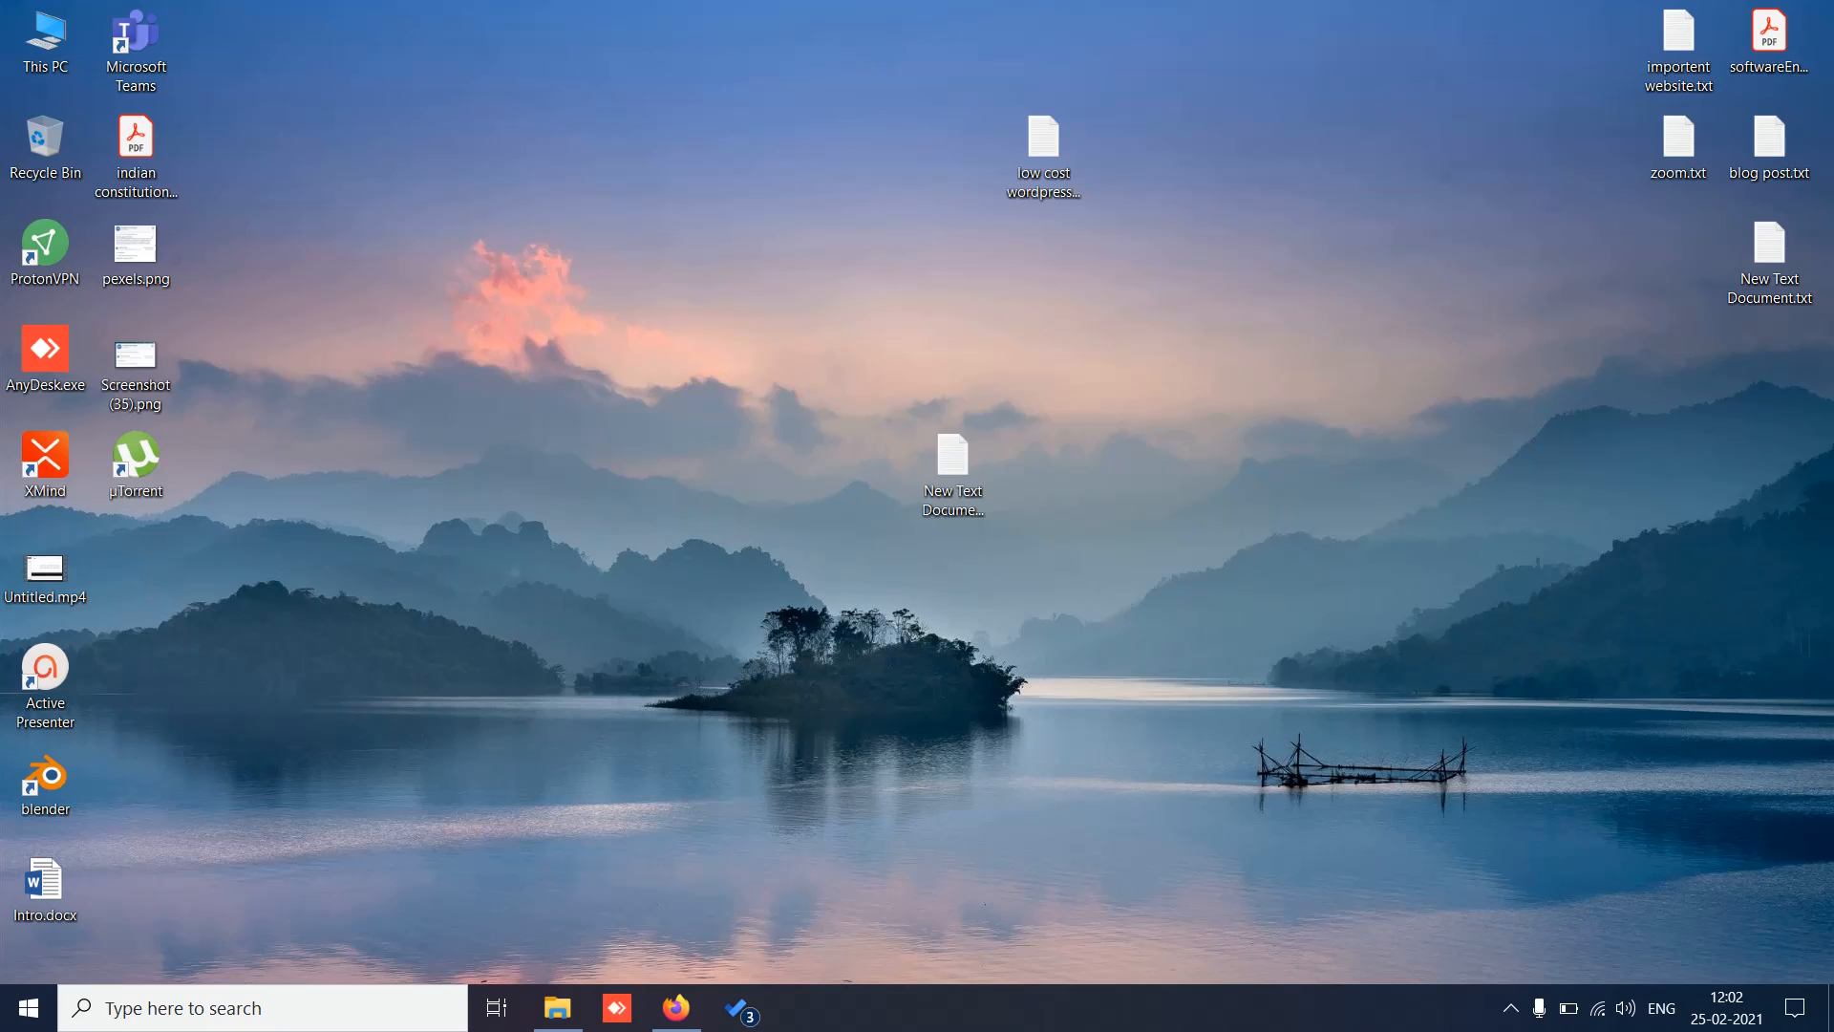
Step: Open the digitaluttam.com hosting account in hPanel and scroll down to its Domains tools
left_click(689, 1023)
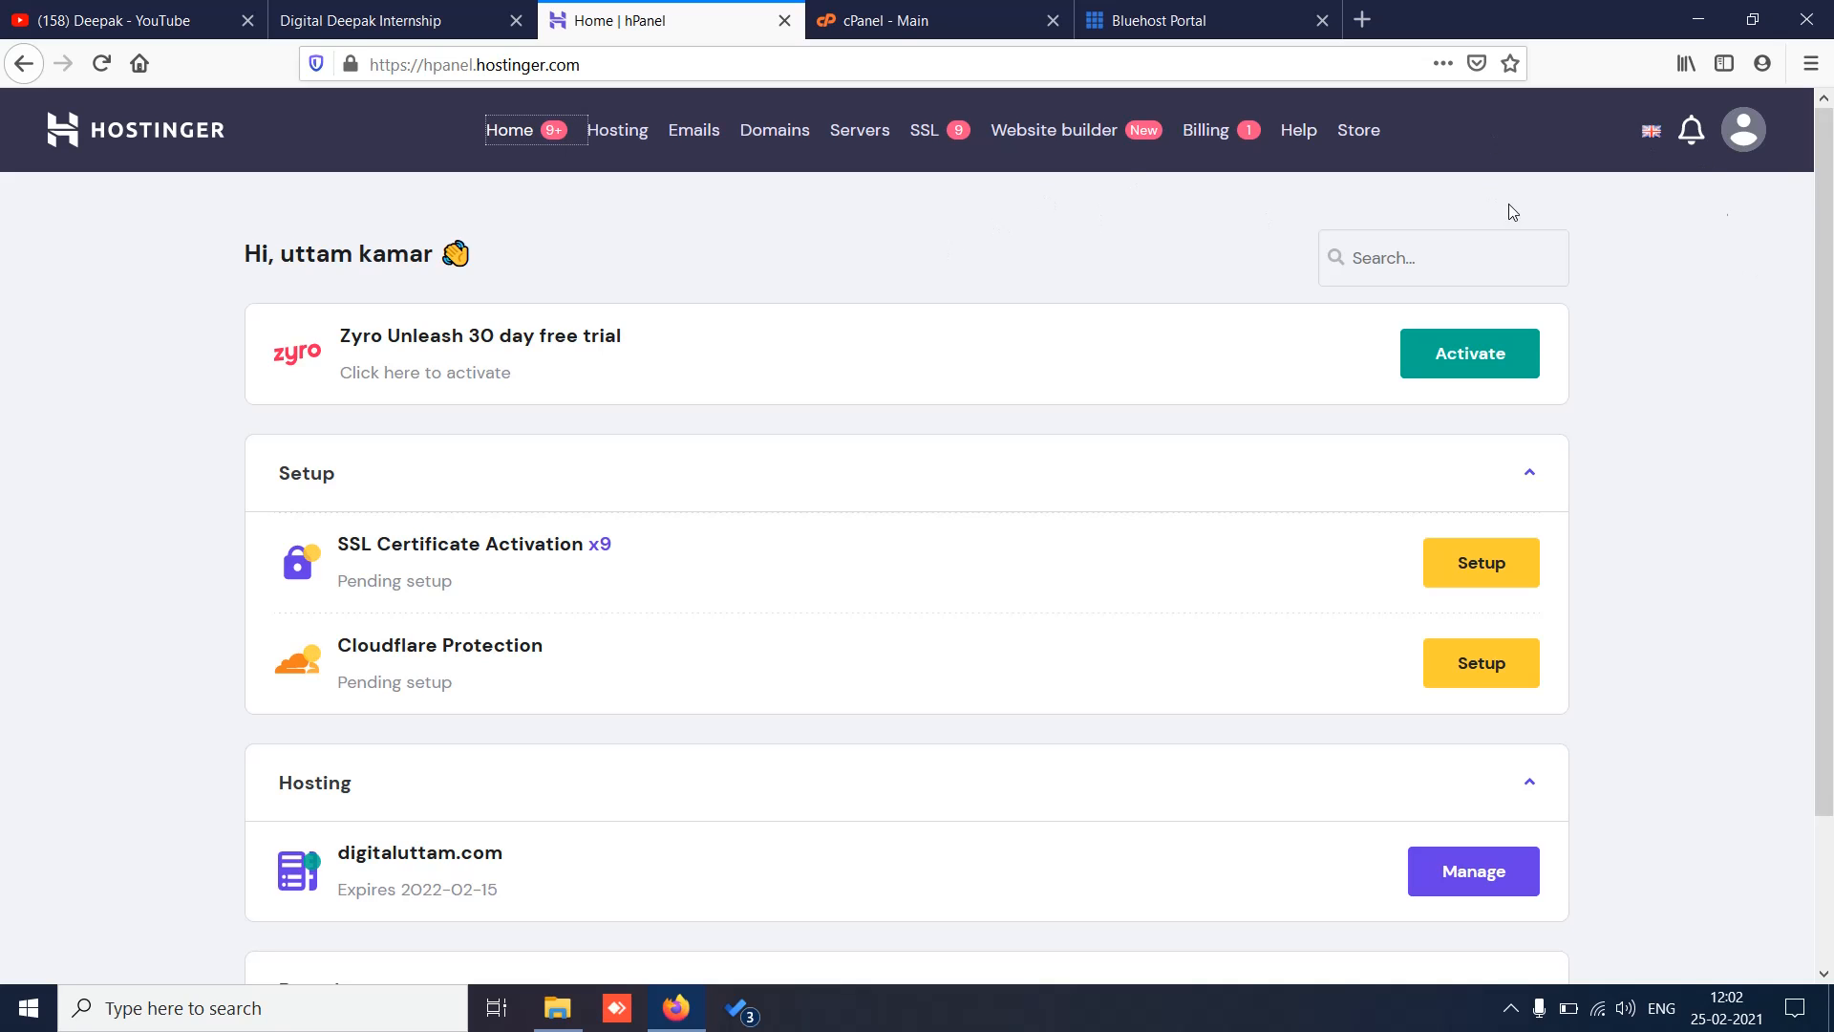
left_click_drag(1830, 212, 1832, 457)
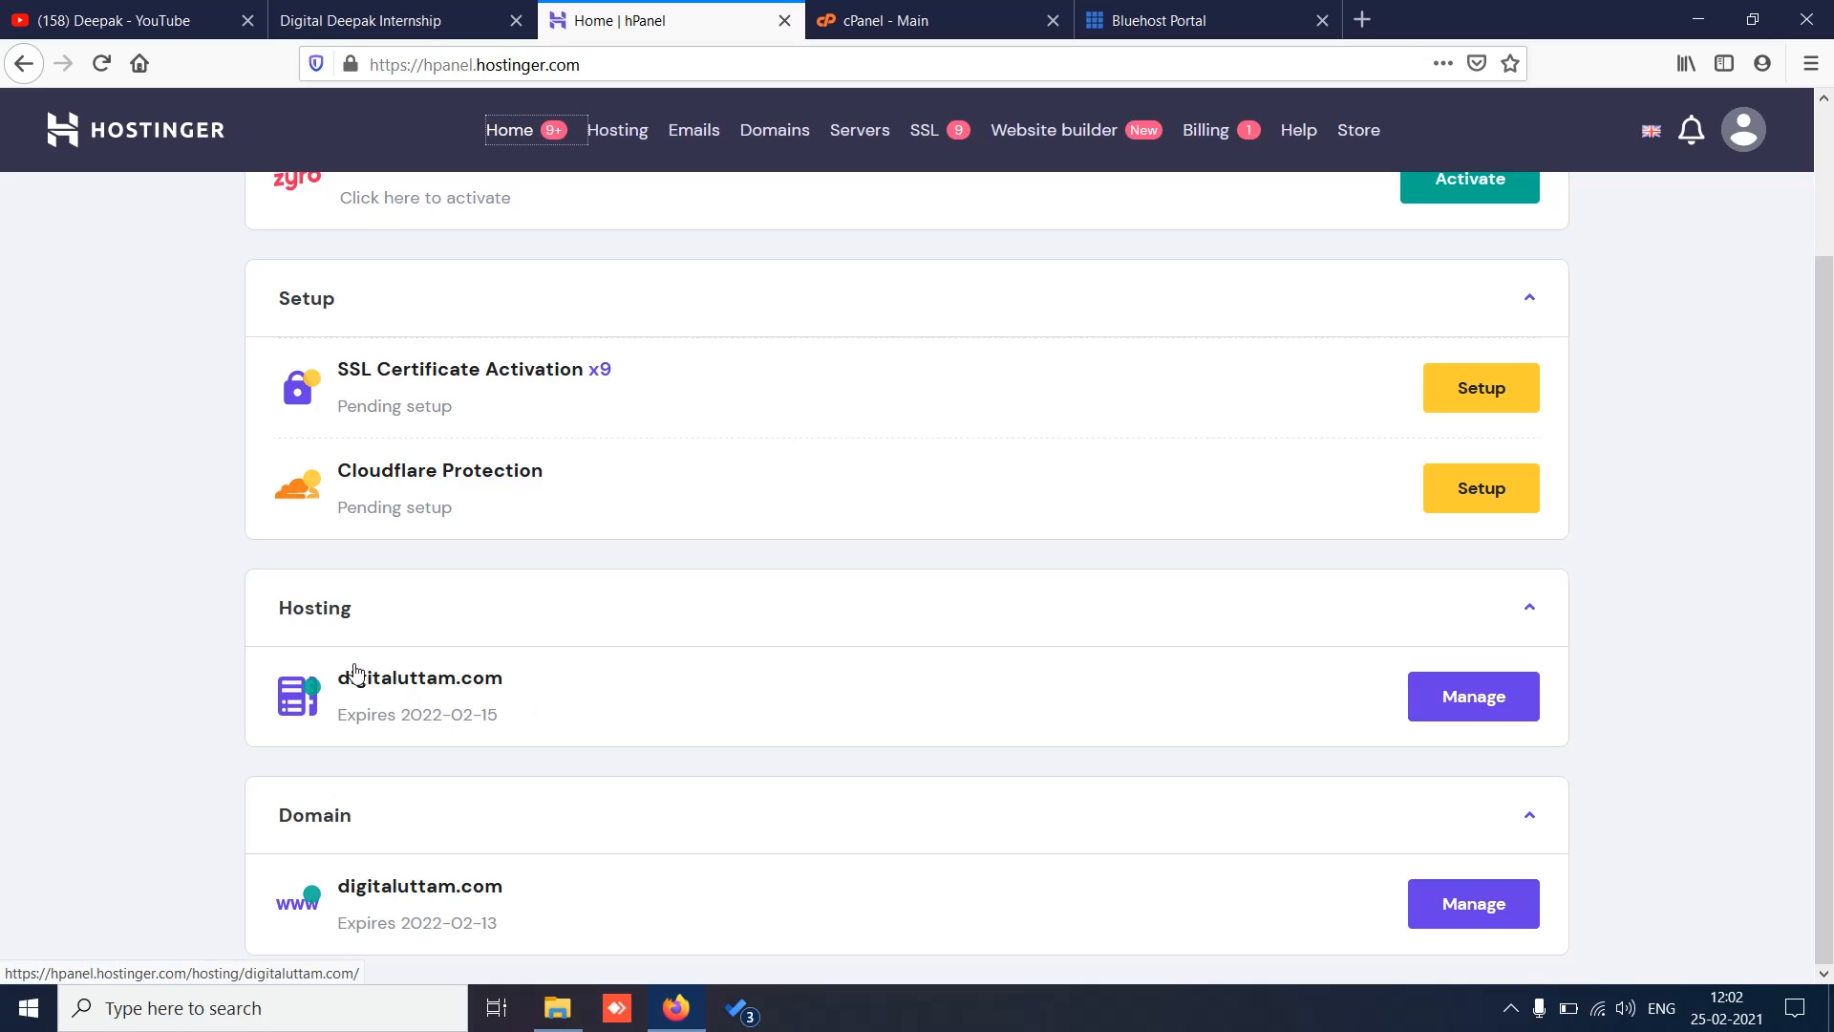
left_click(1444, 715)
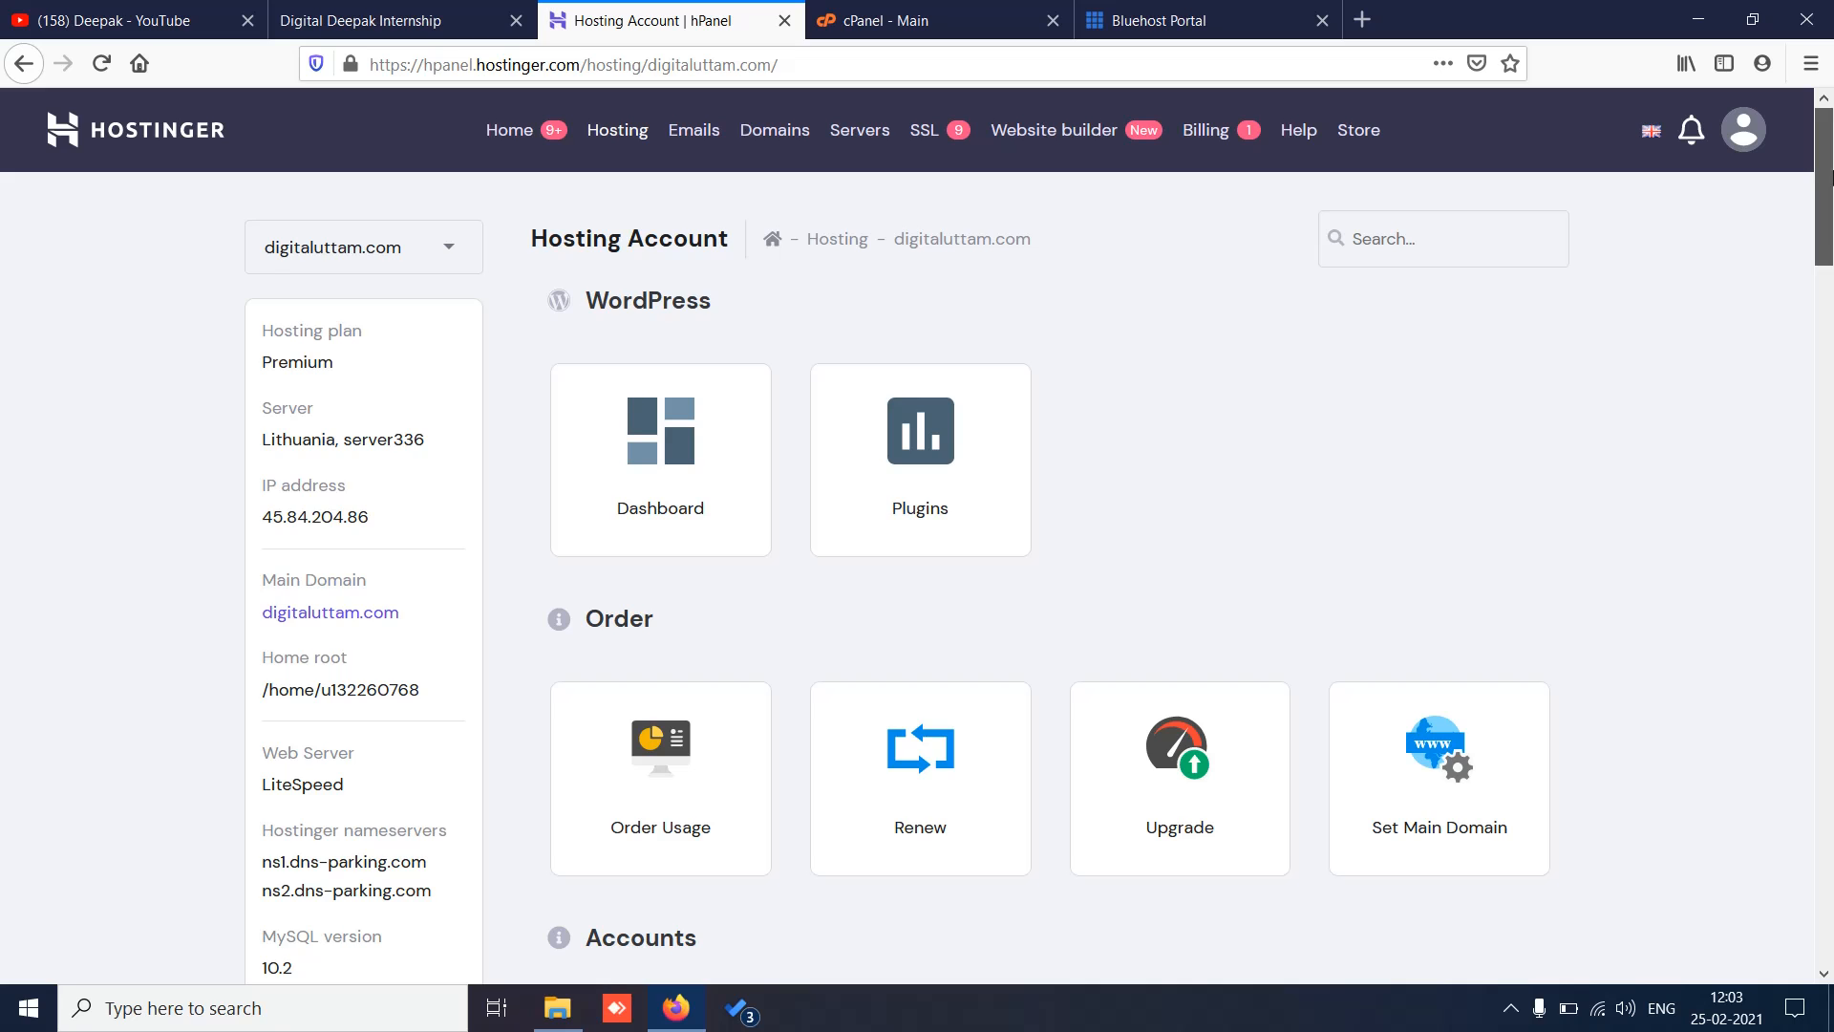
scroll(1829, 287, "down", 3)
left_click_drag(1831, 243, 1832, 456)
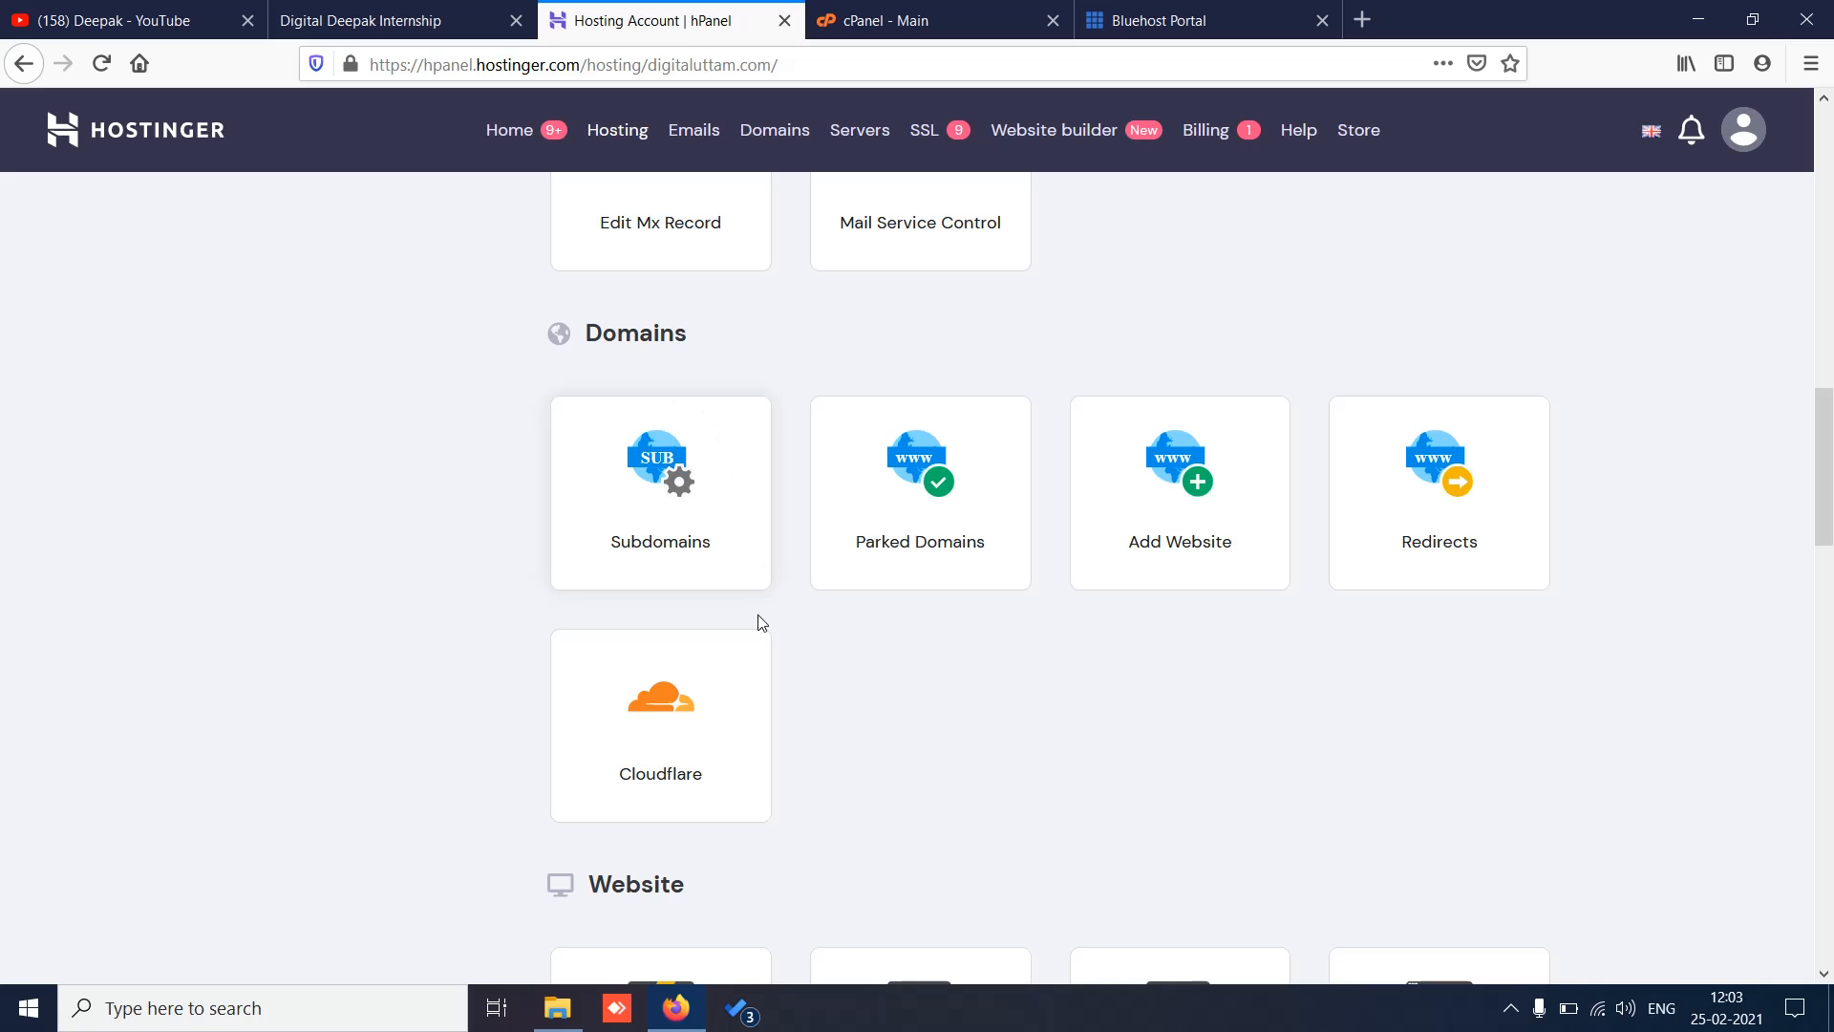
Step: On the Subdomains page, create the subdomain guru for digitaluttam.com
left_click(649, 543)
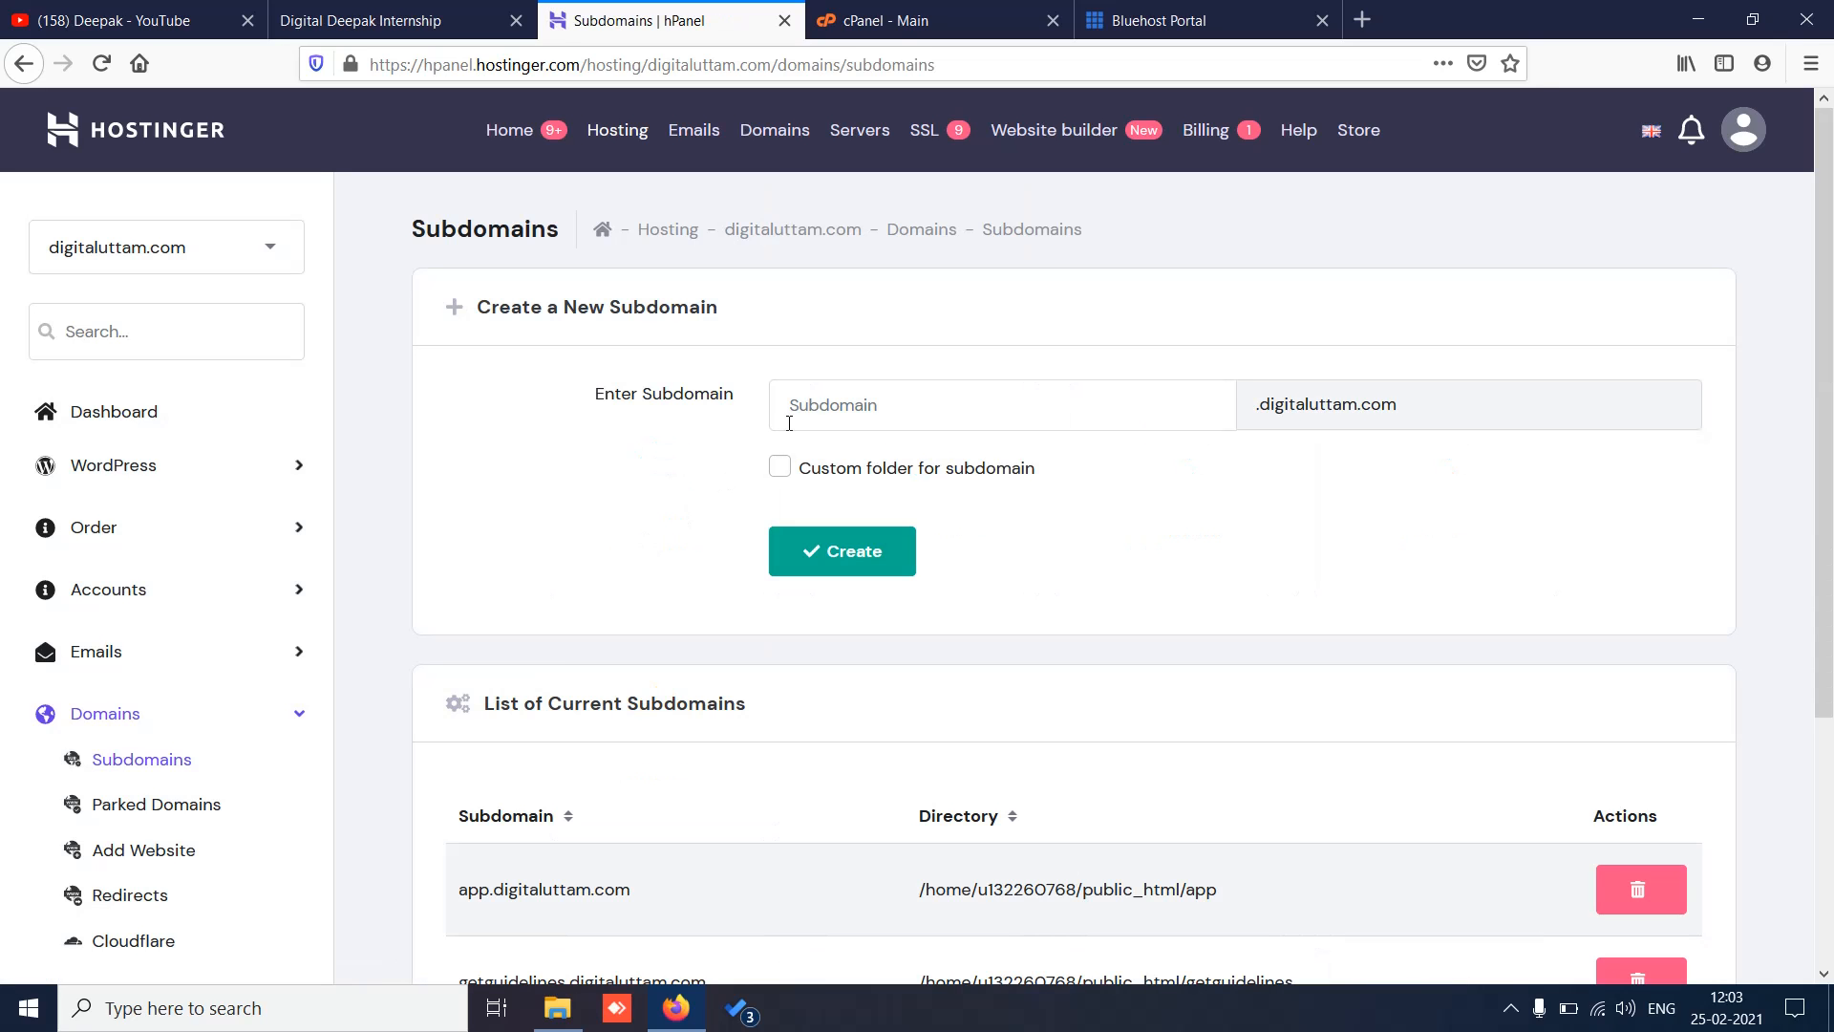
left_click_drag(1829, 290, 1833, 217)
scroll(1832, 466, "down", 3)
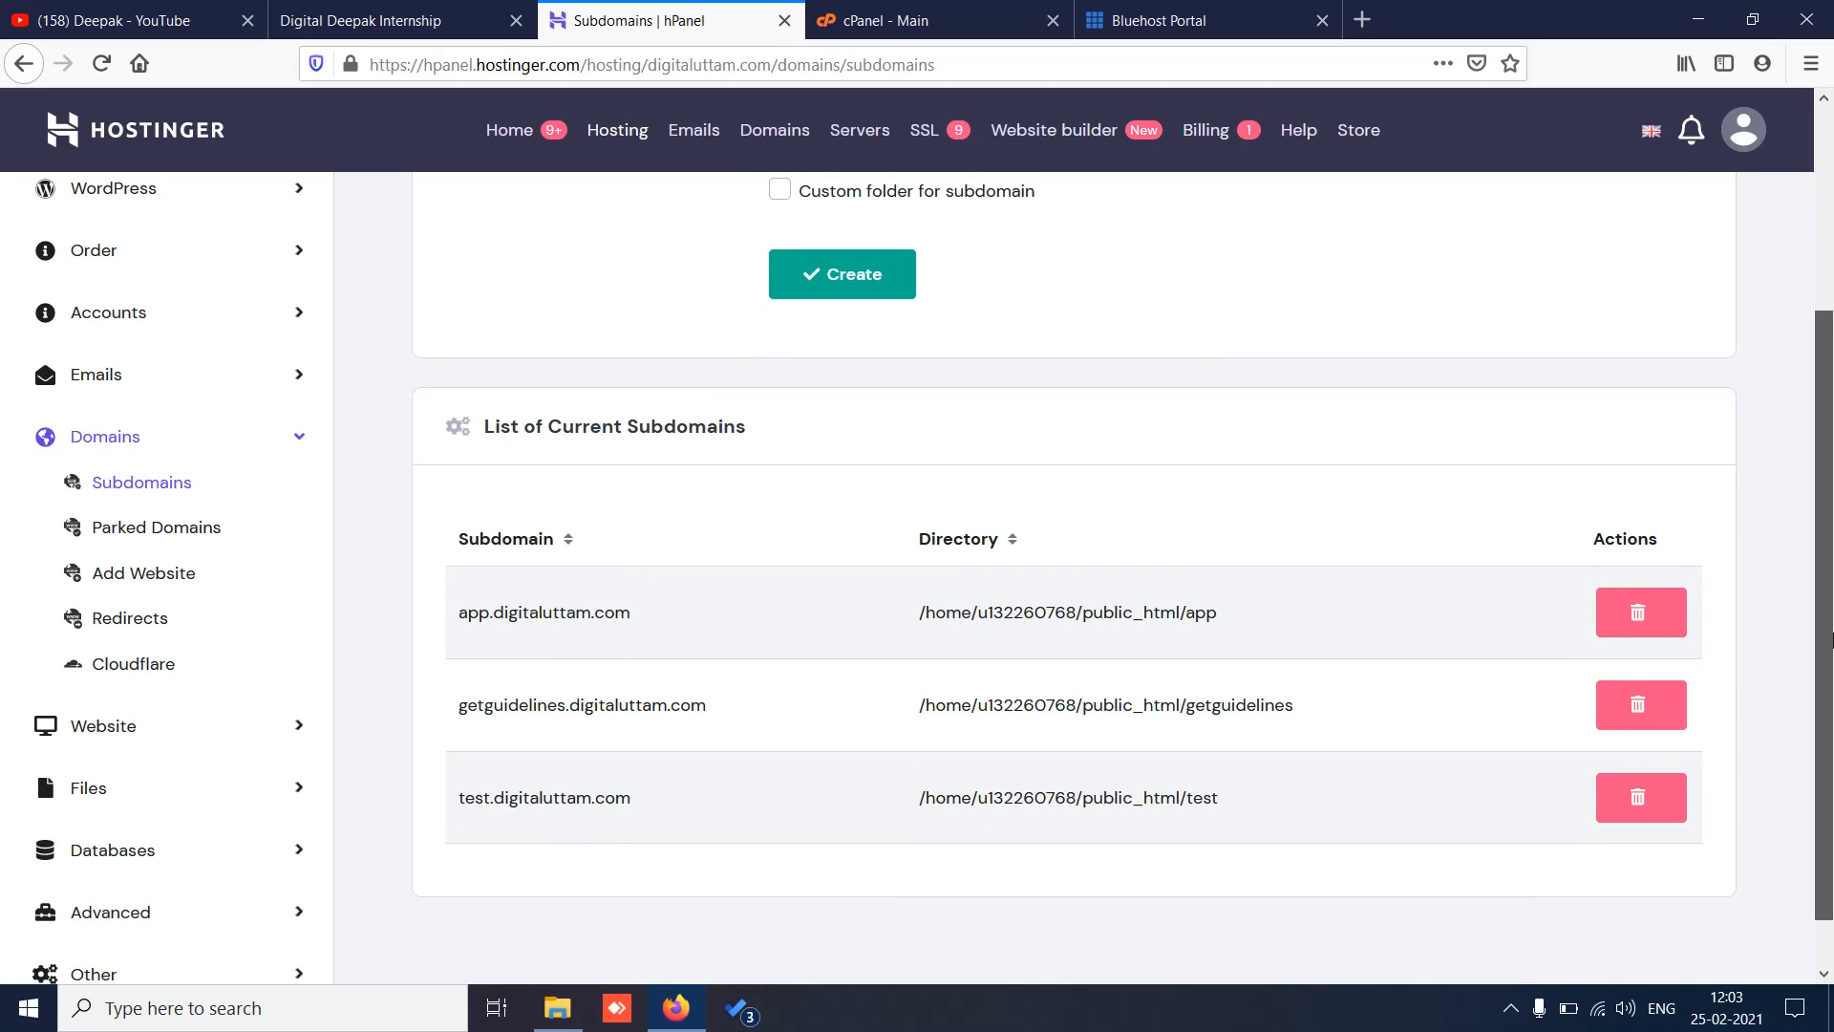
scroll(1832, 656, "up", 3)
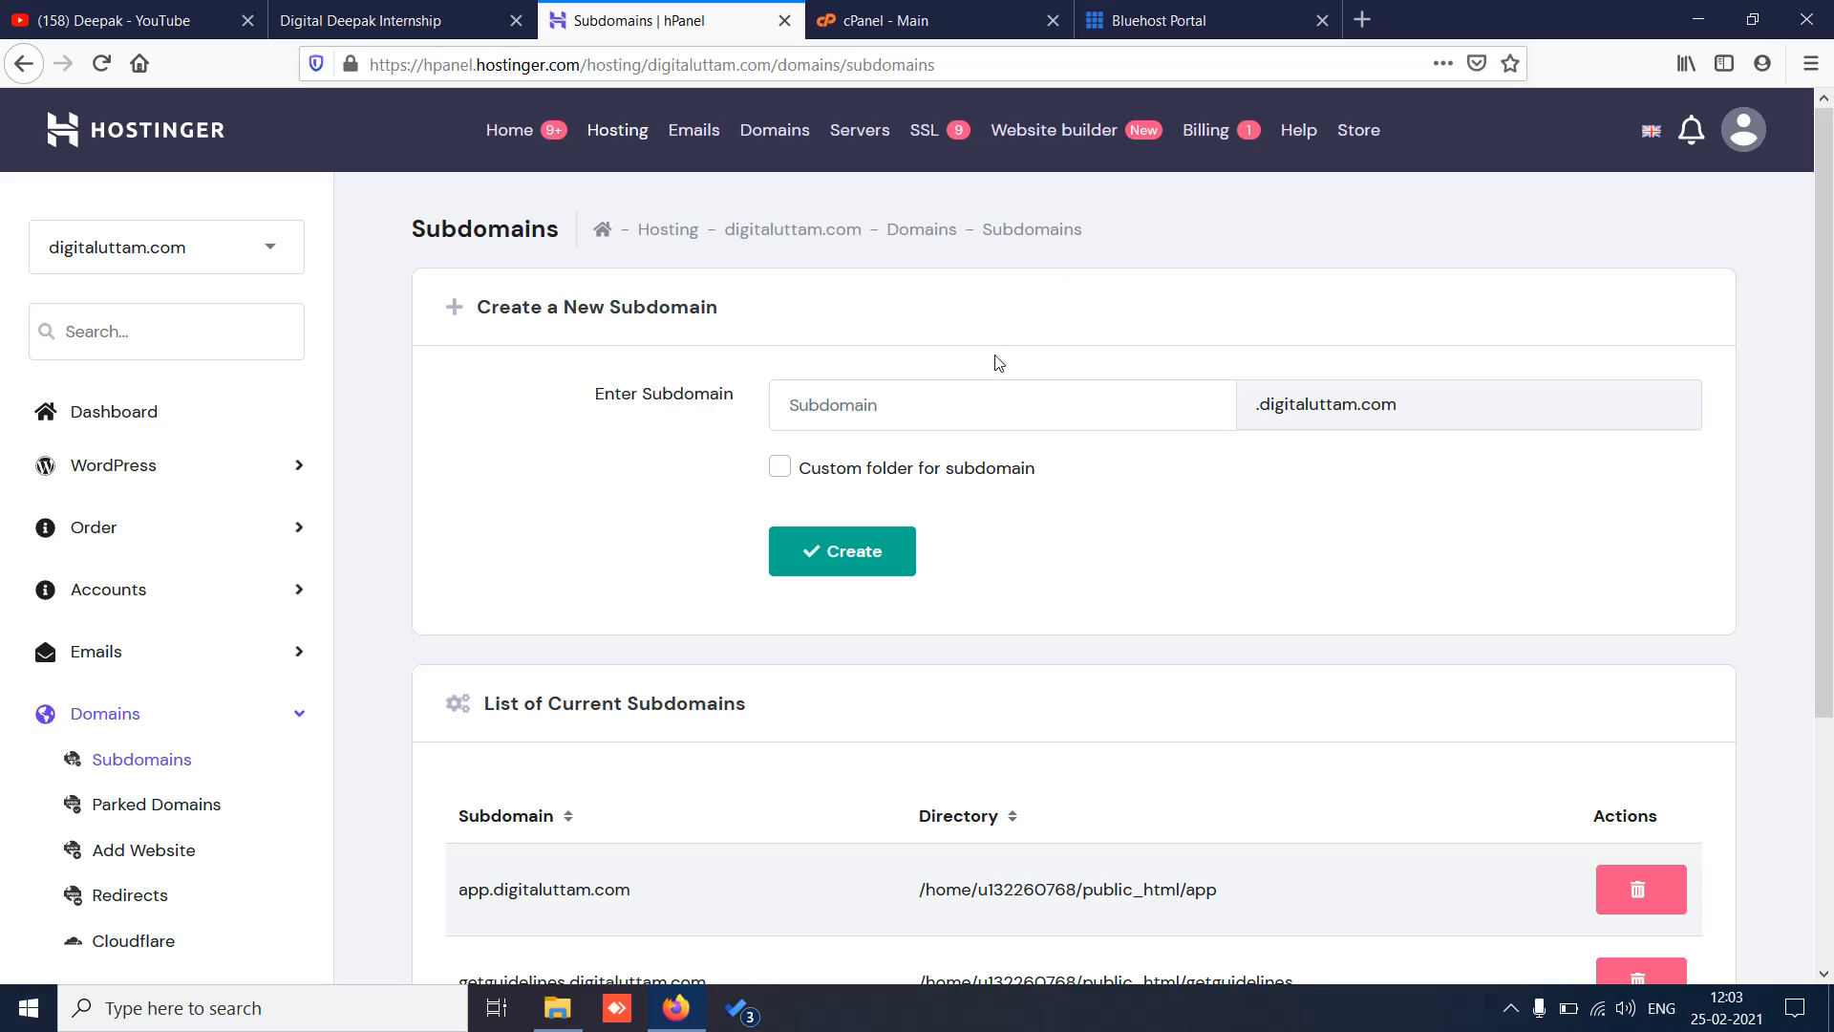
left_click(918, 403)
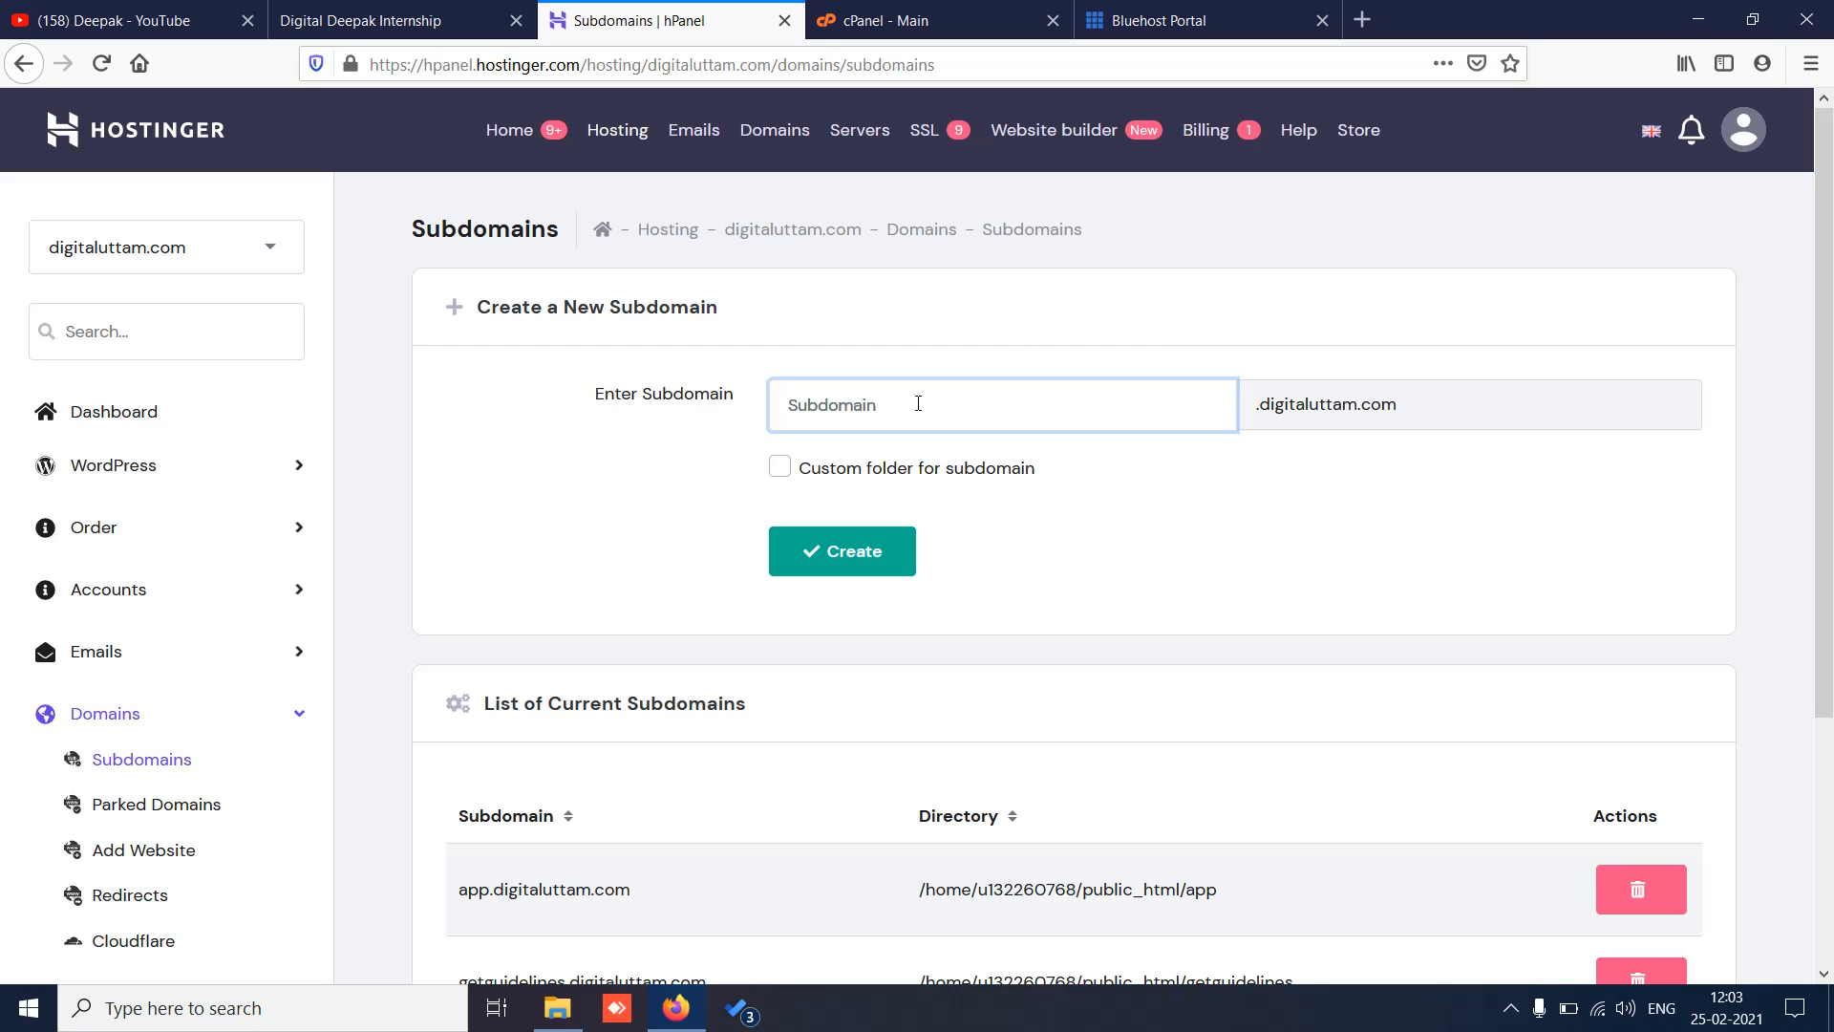
type("gut")
left_click(840, 554)
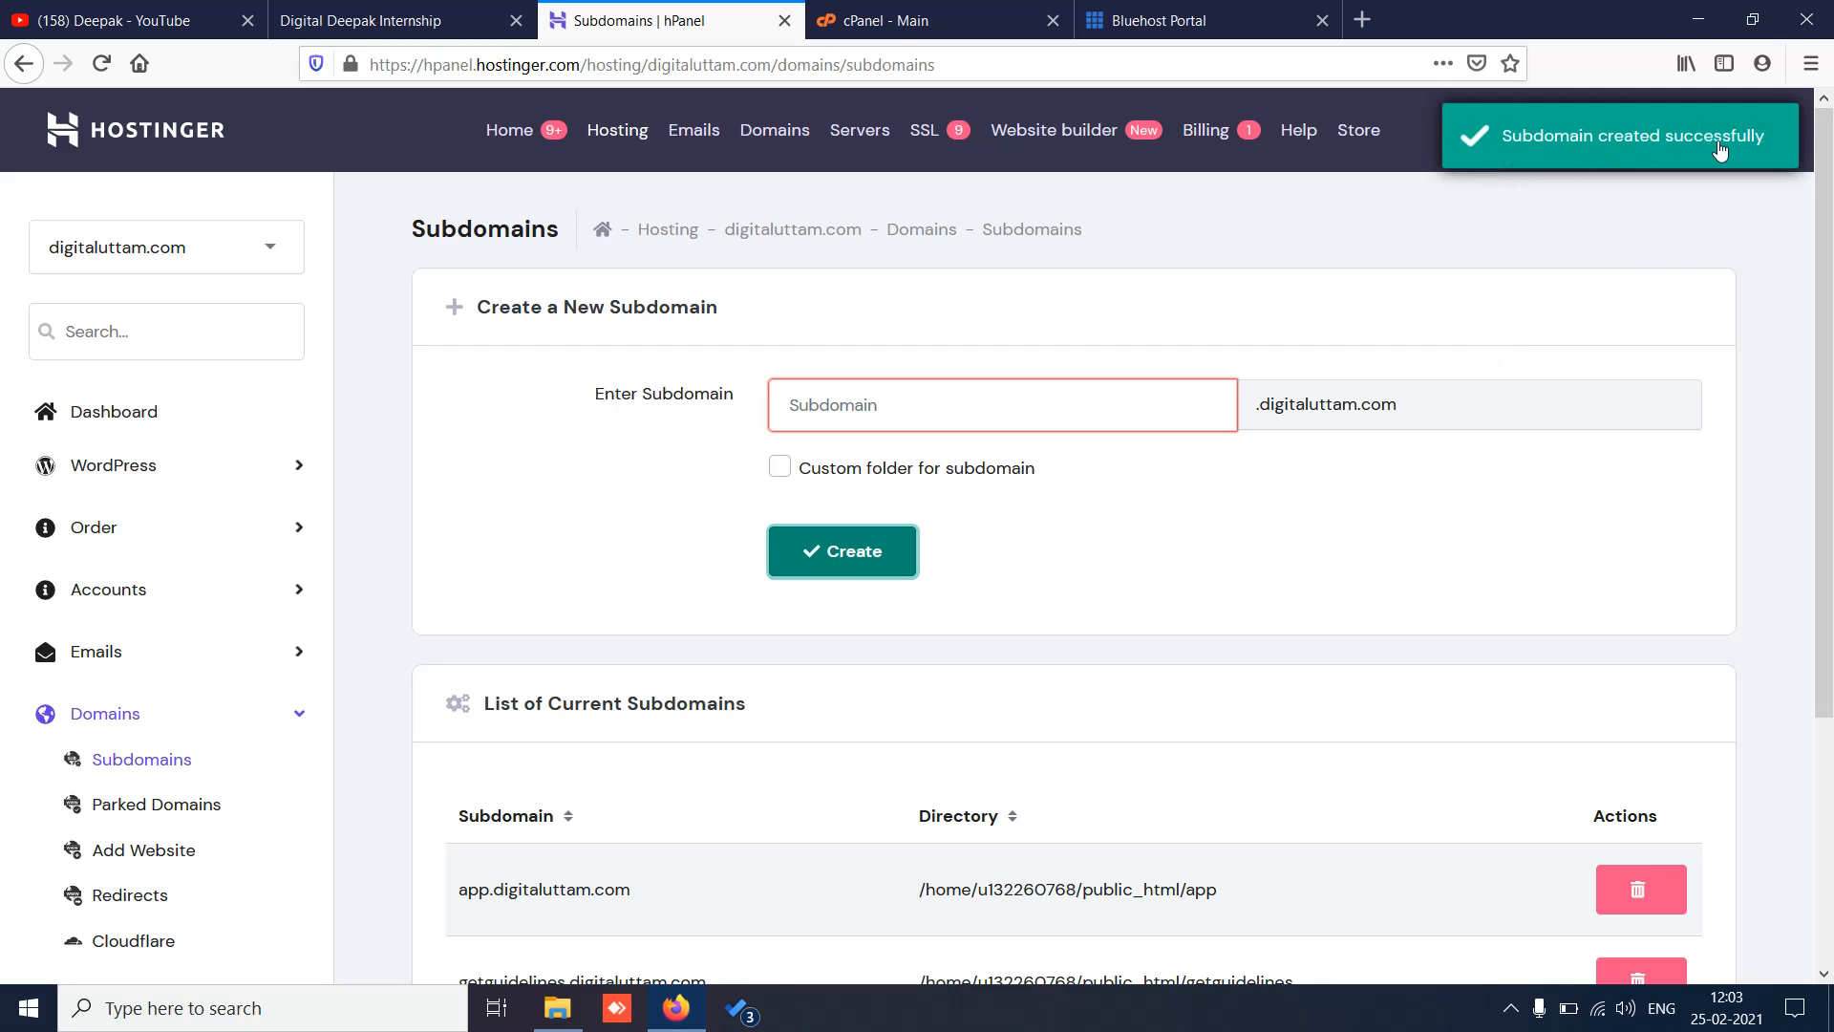
Step: Check the subdomain list now shows guru alongside app, getguidelines and test
left_click_drag(1829, 277, 1832, 585)
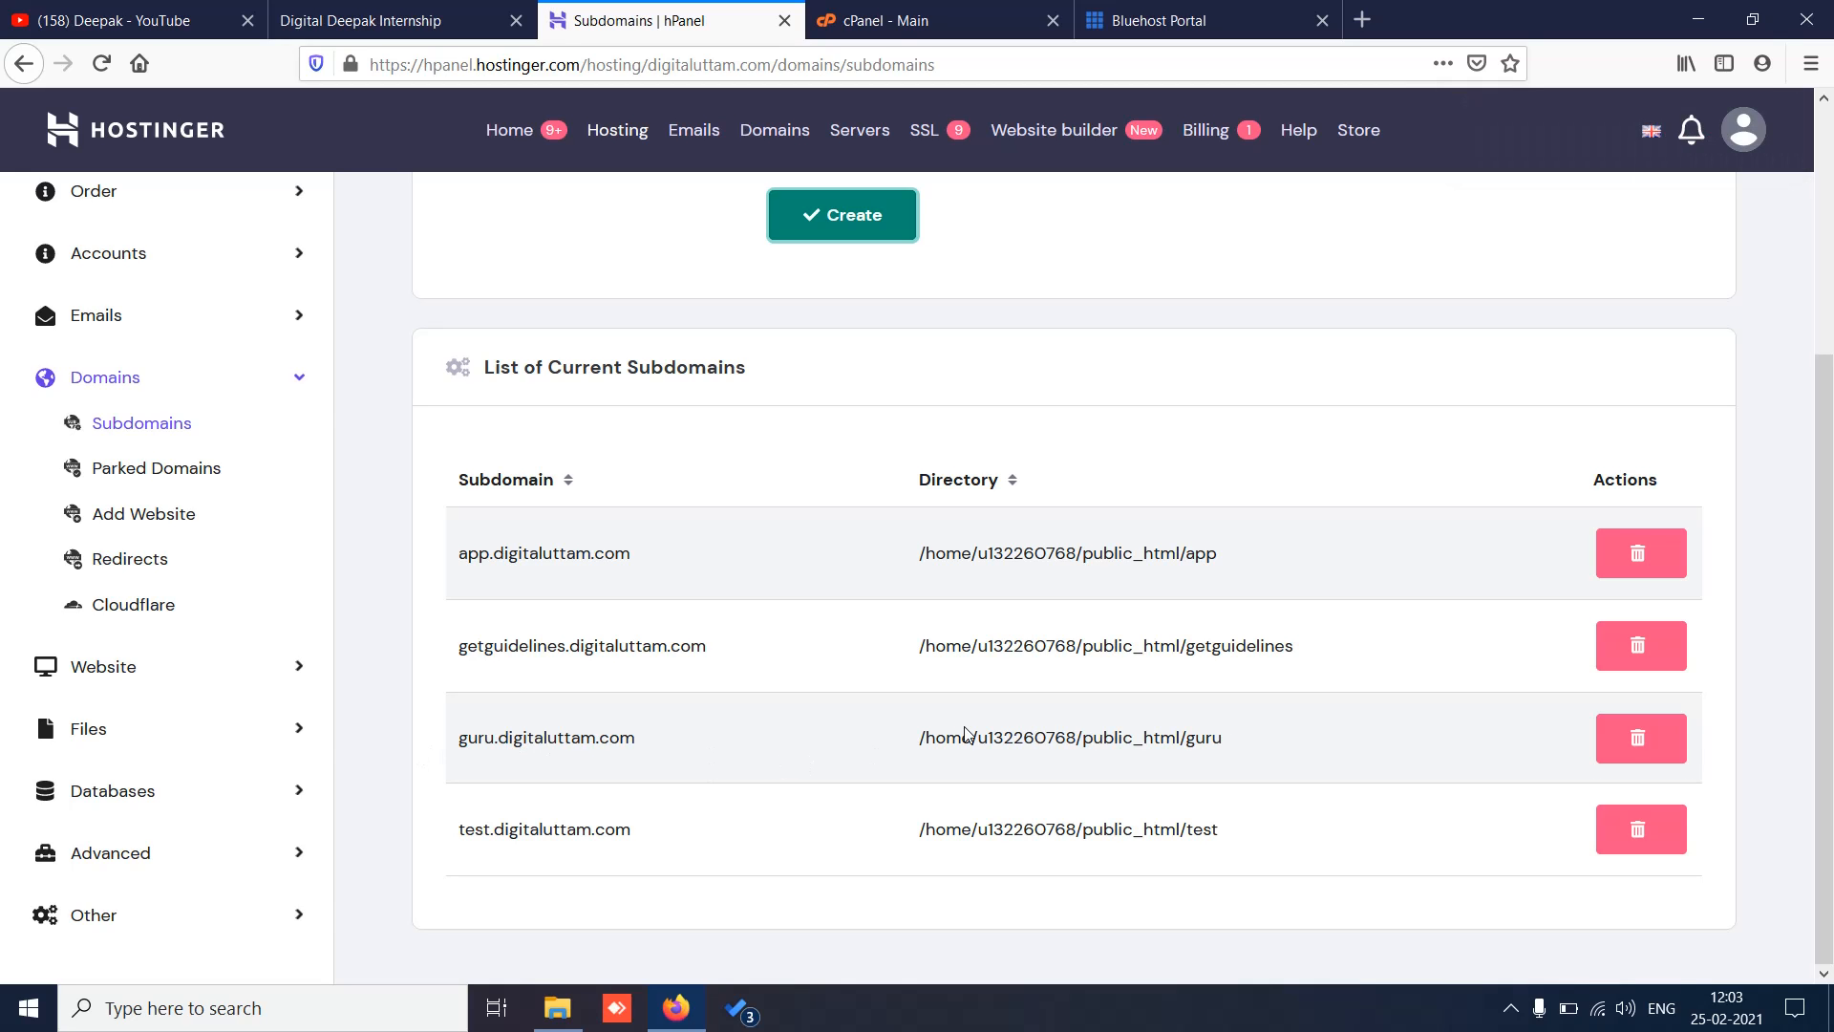
scroll(1832, 599, "up", 2)
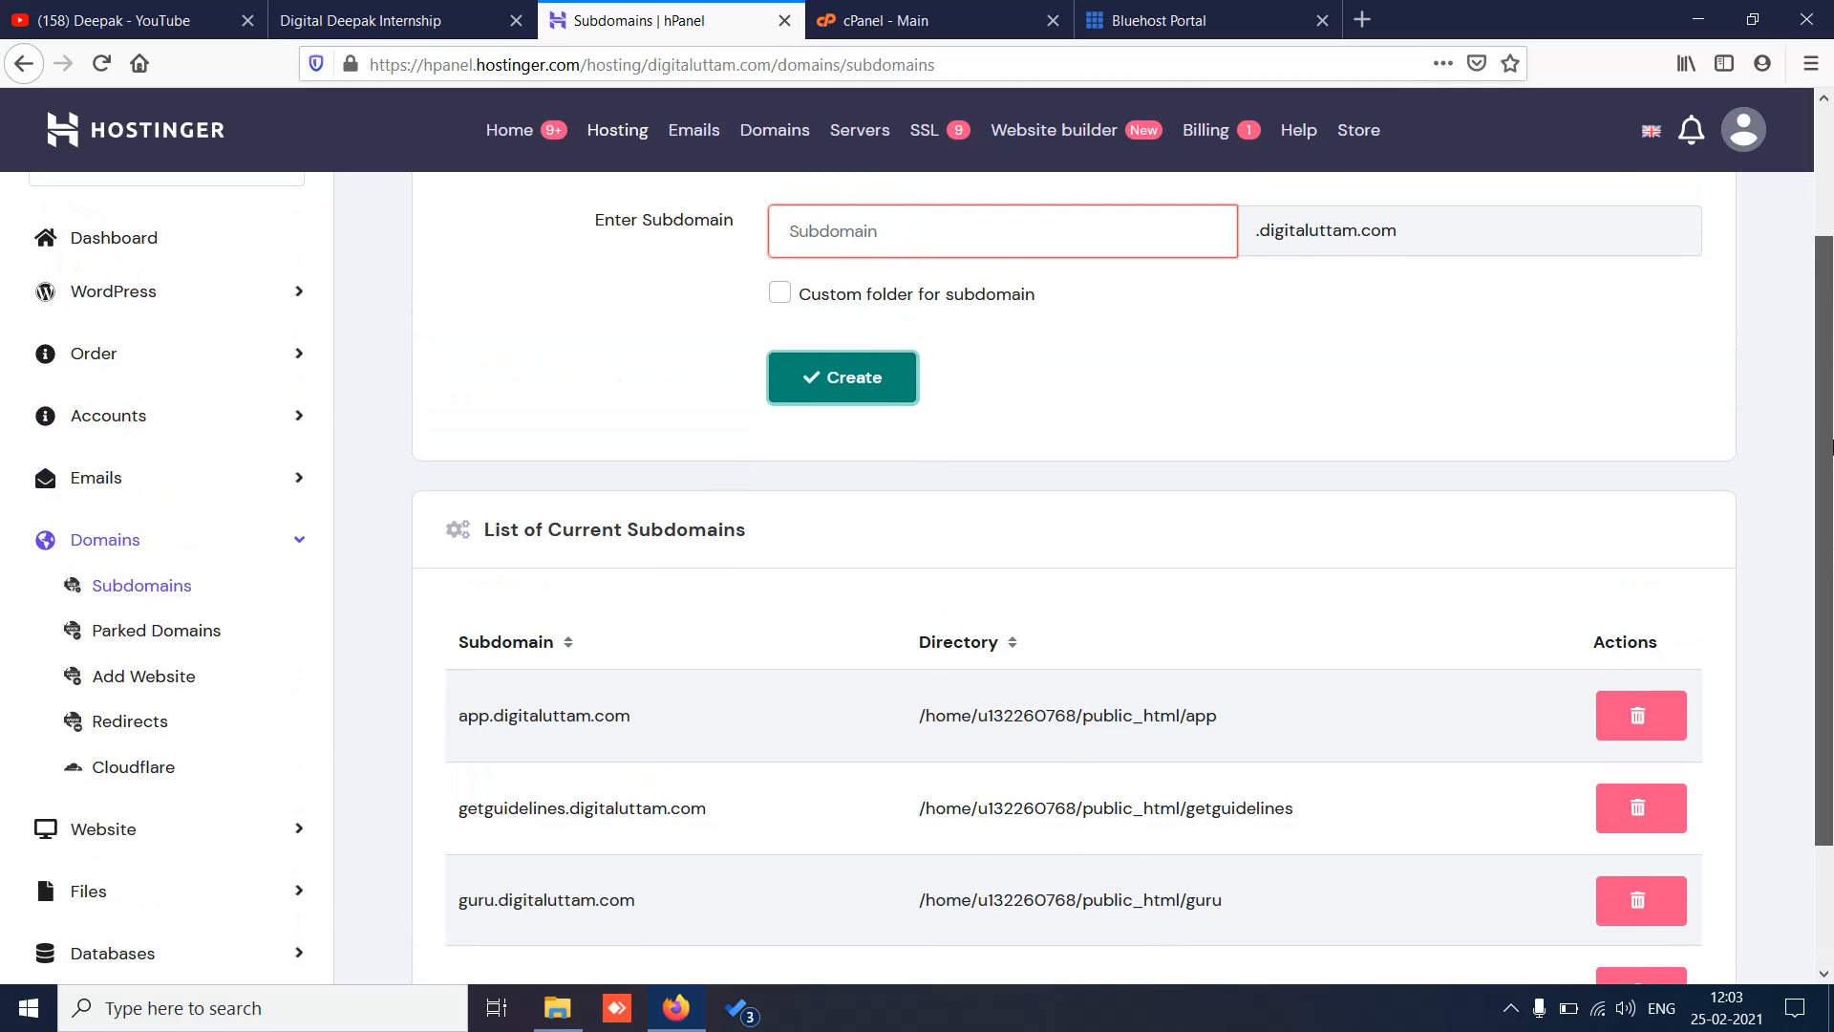
scroll(1831, 599, "down", 2)
scroll(1831, 599, "up", 2)
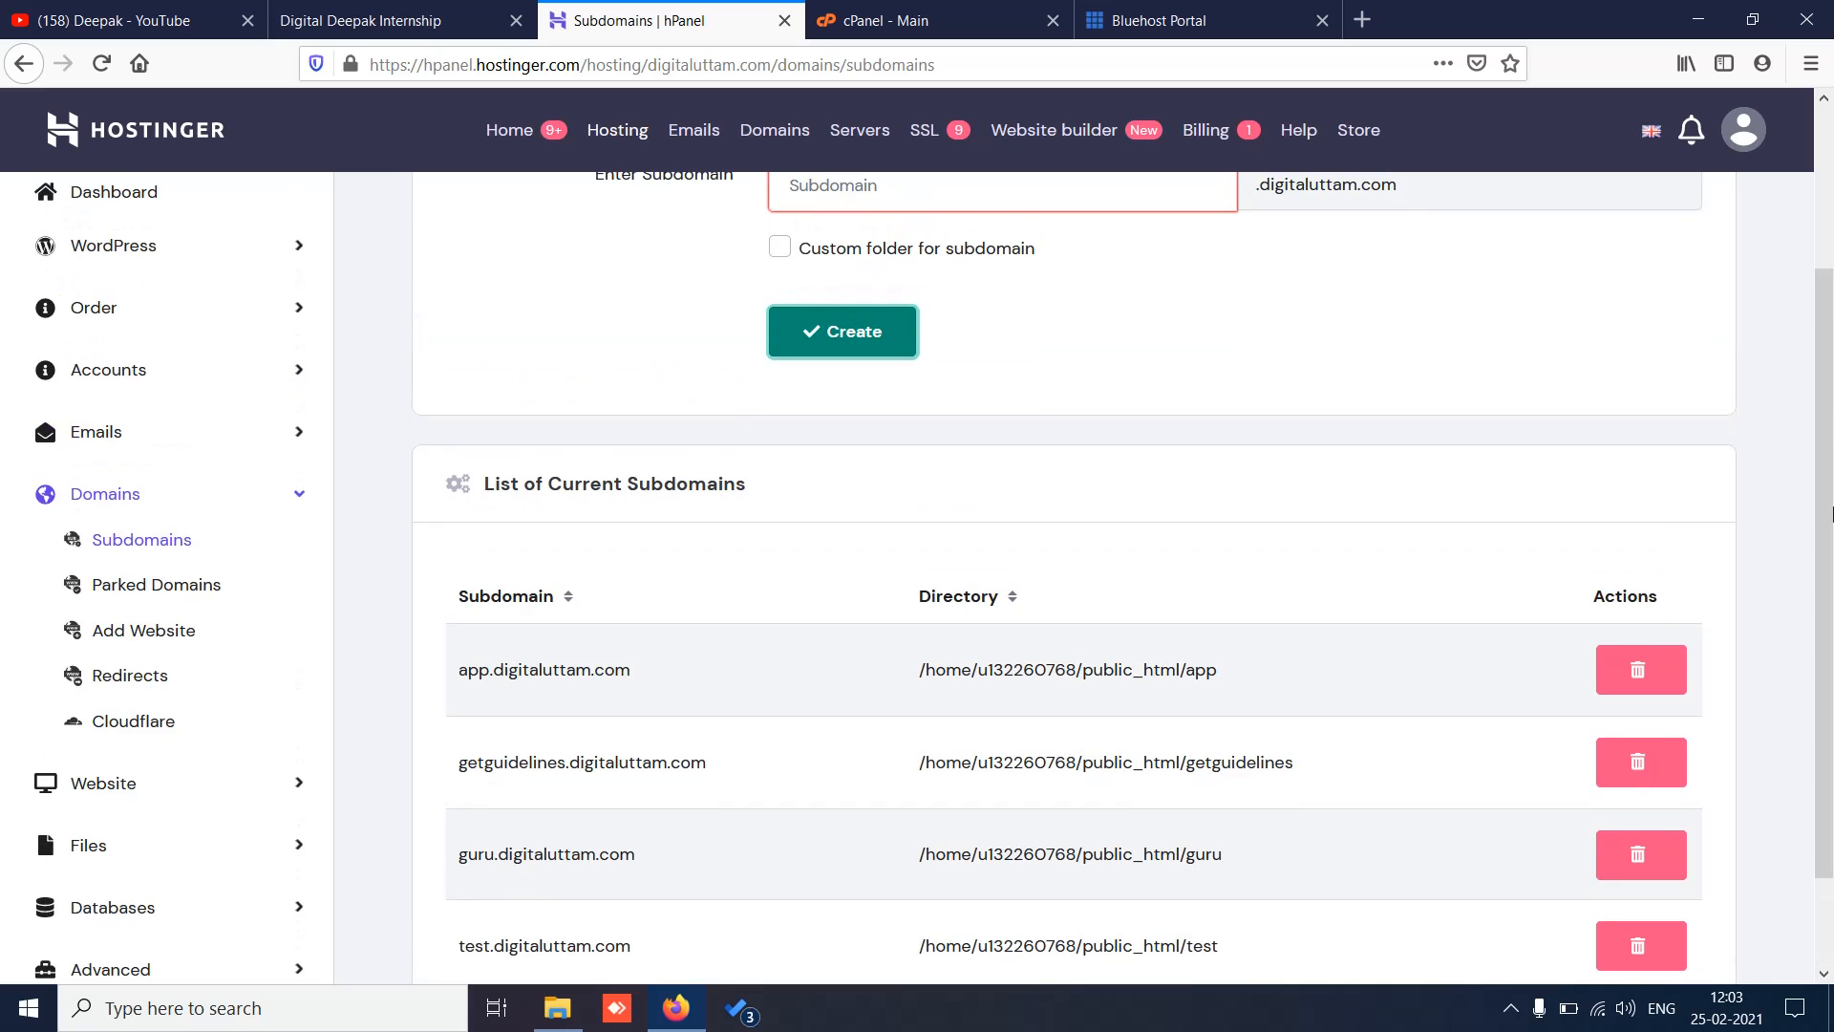
scroll(1832, 621, "down", 2)
left_click_drag(1831, 639, 1831, 483)
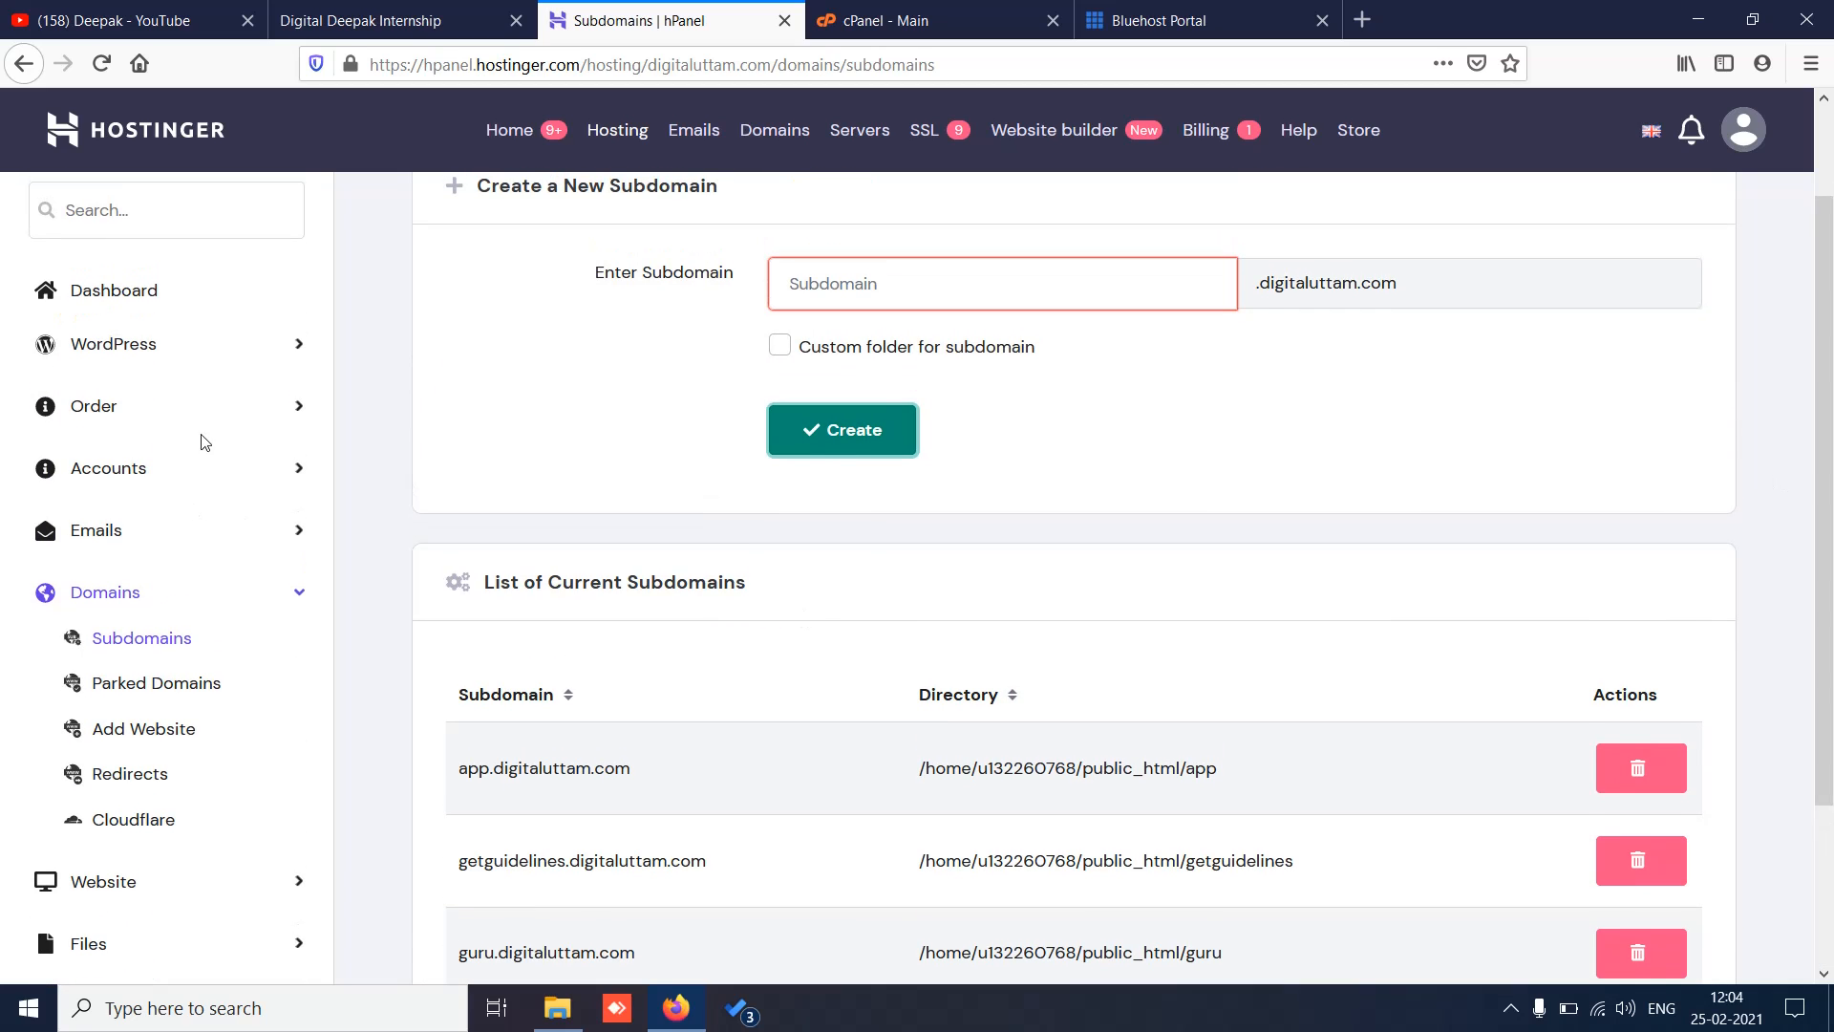
Step: From the WordPress Dashboard, choose Install another WordPress to reach the Auto Installer
left_click(213, 359)
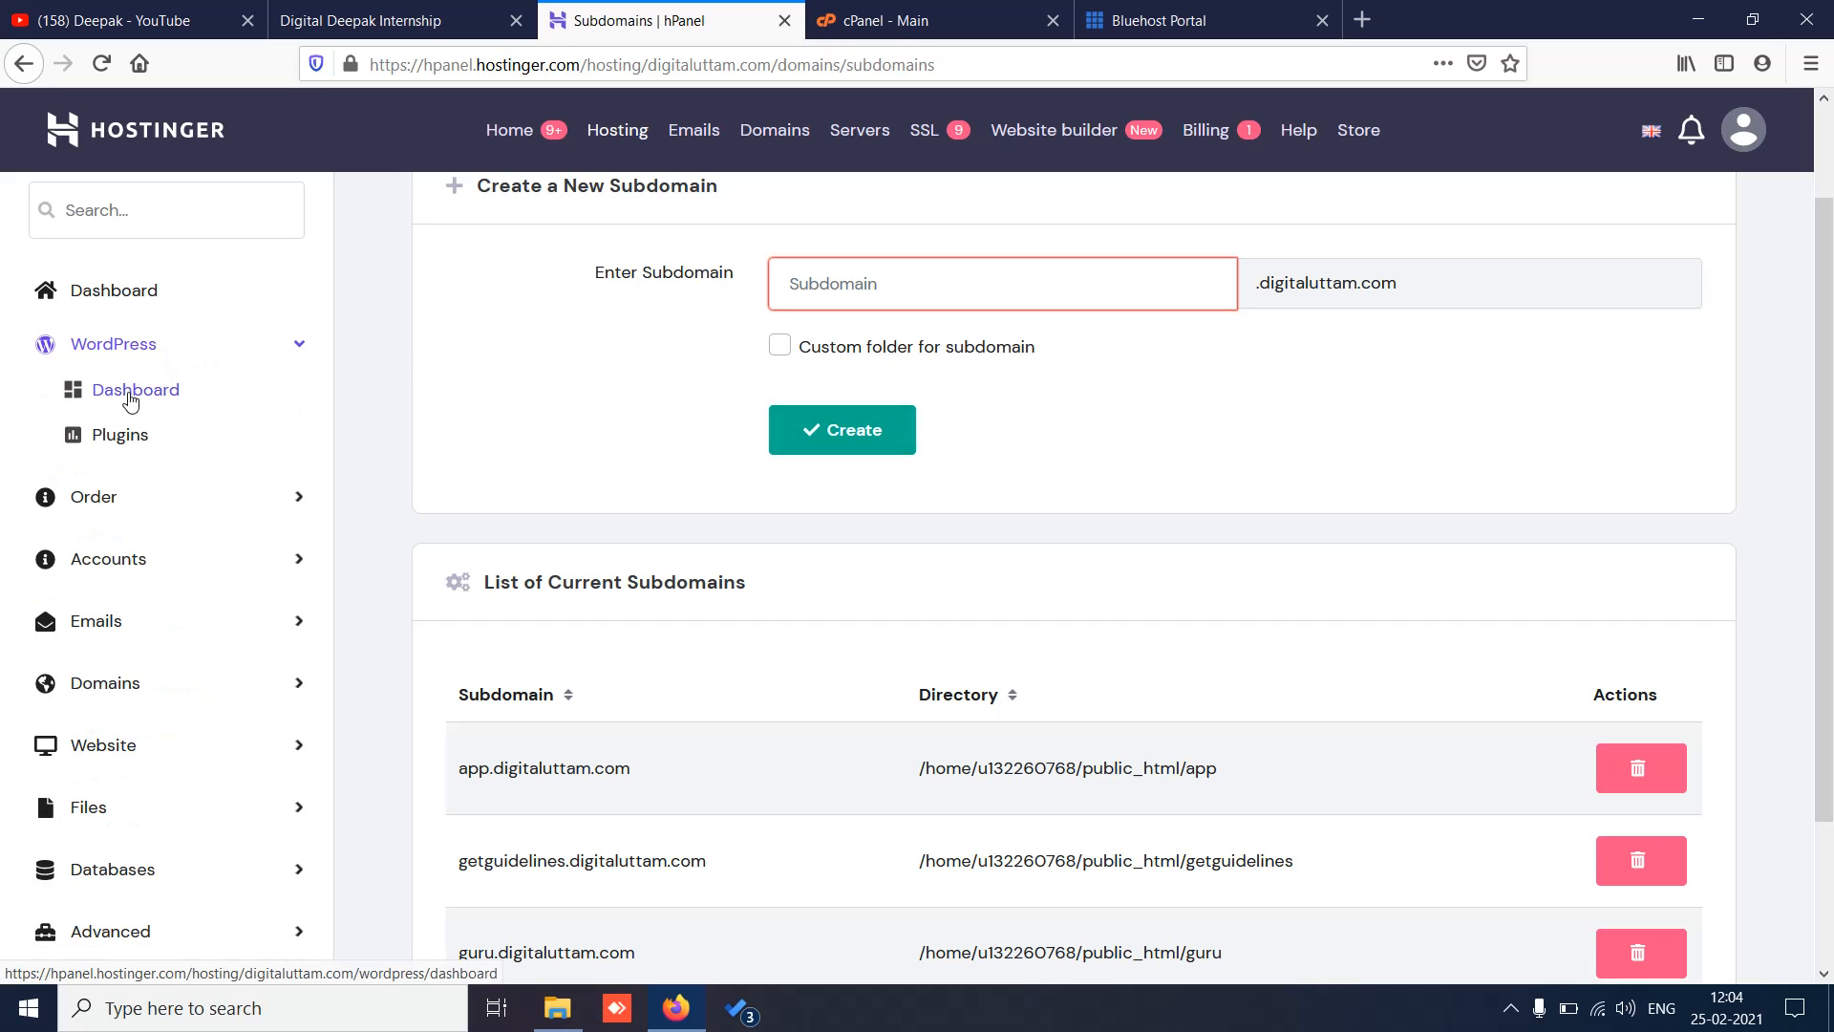
left_click(130, 400)
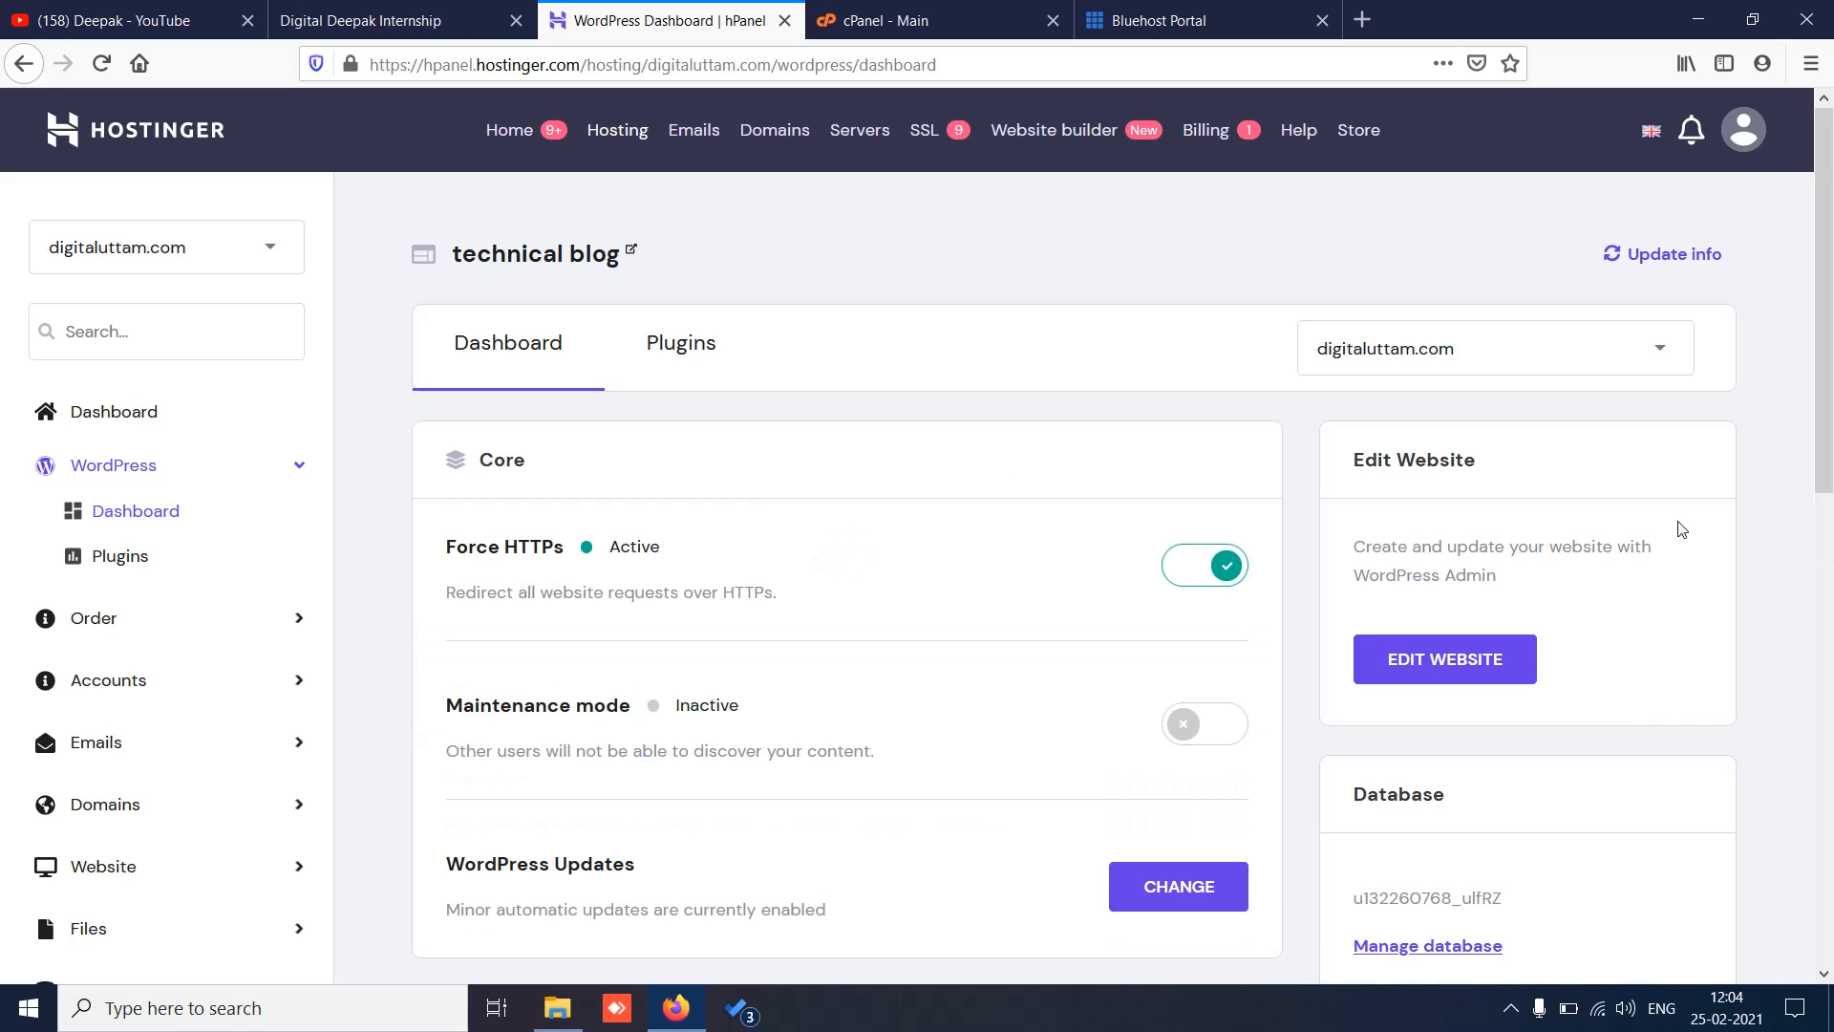
left_click_drag(1831, 274, 1832, 750)
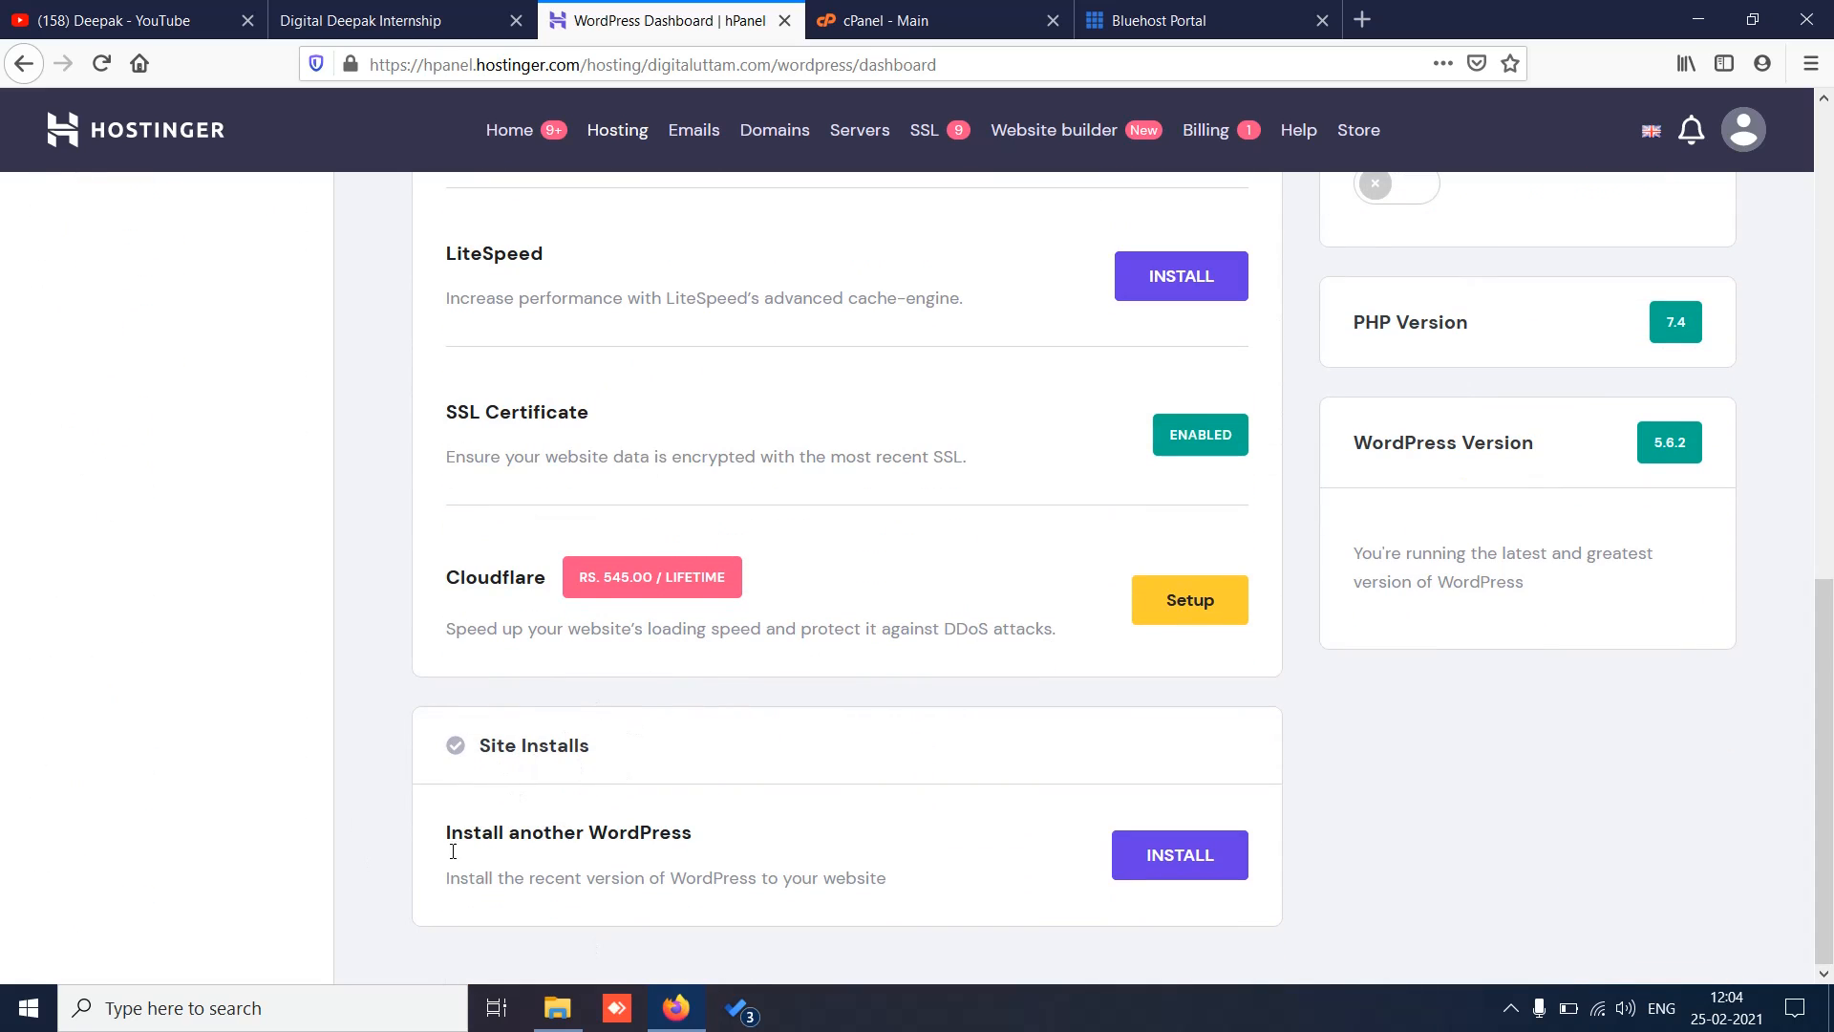
left_click(1193, 870)
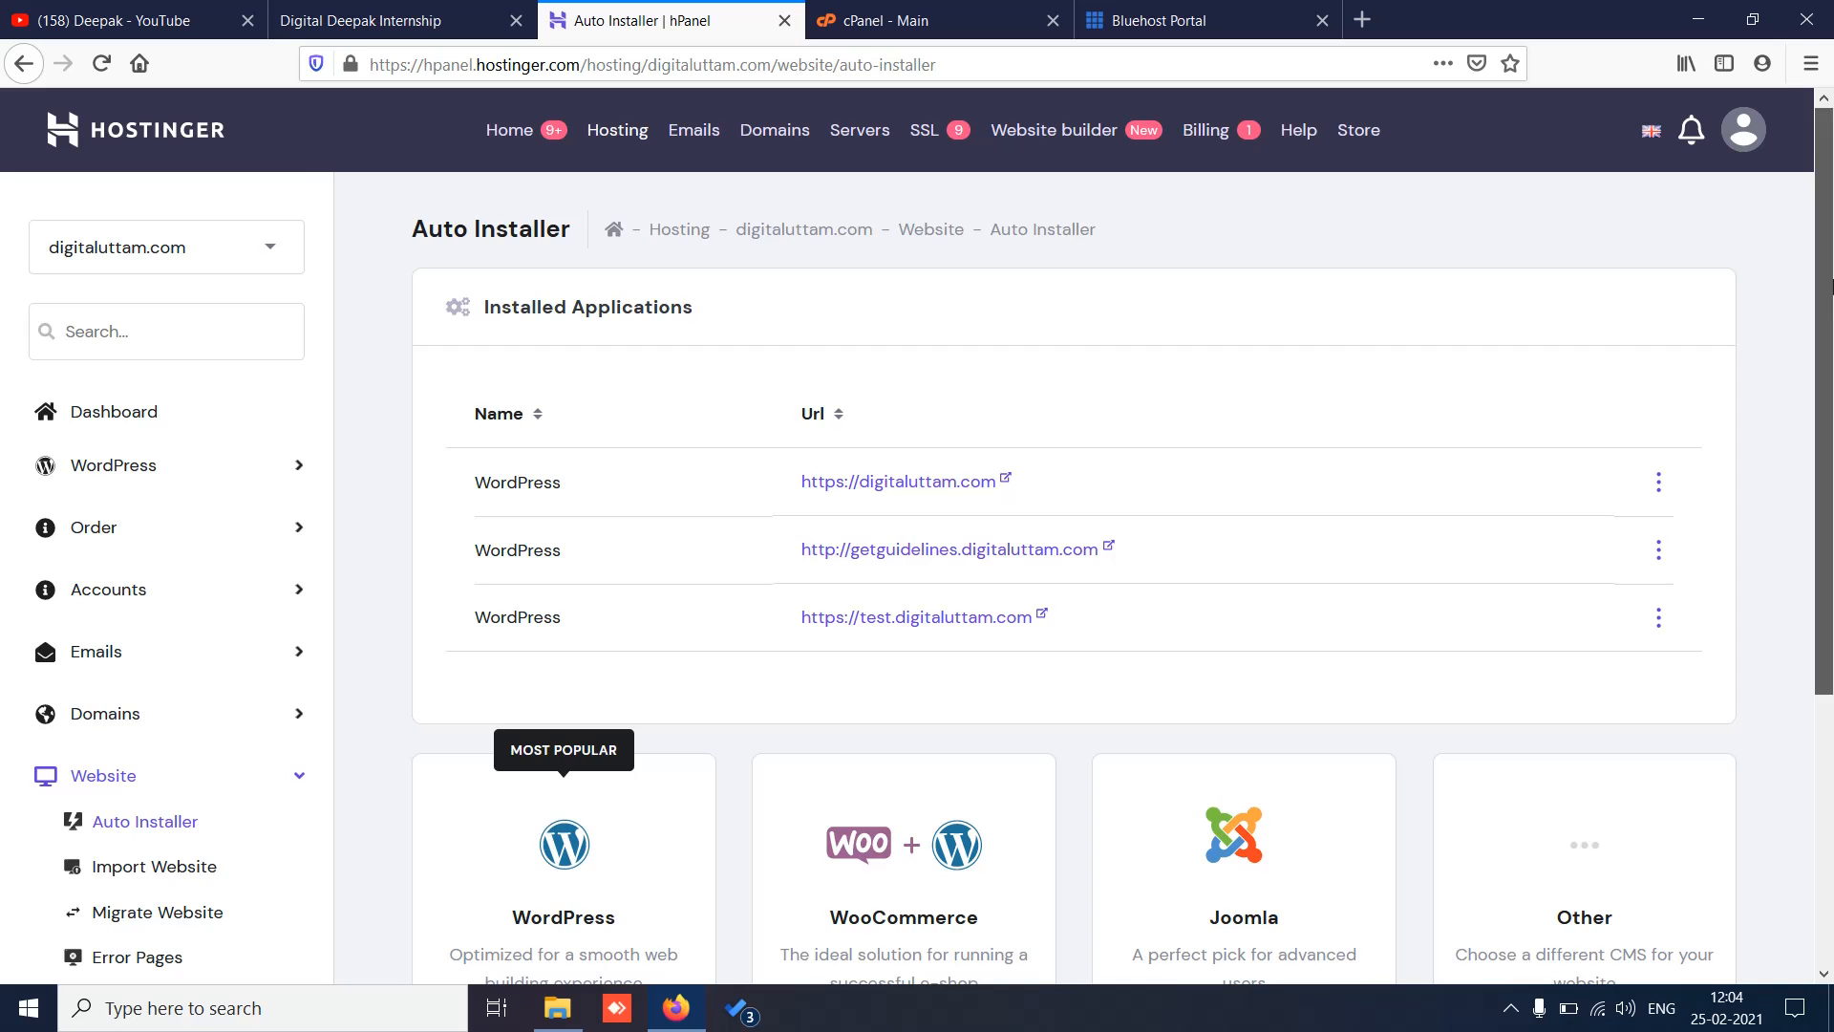
scroll(659, 554, "down", 2)
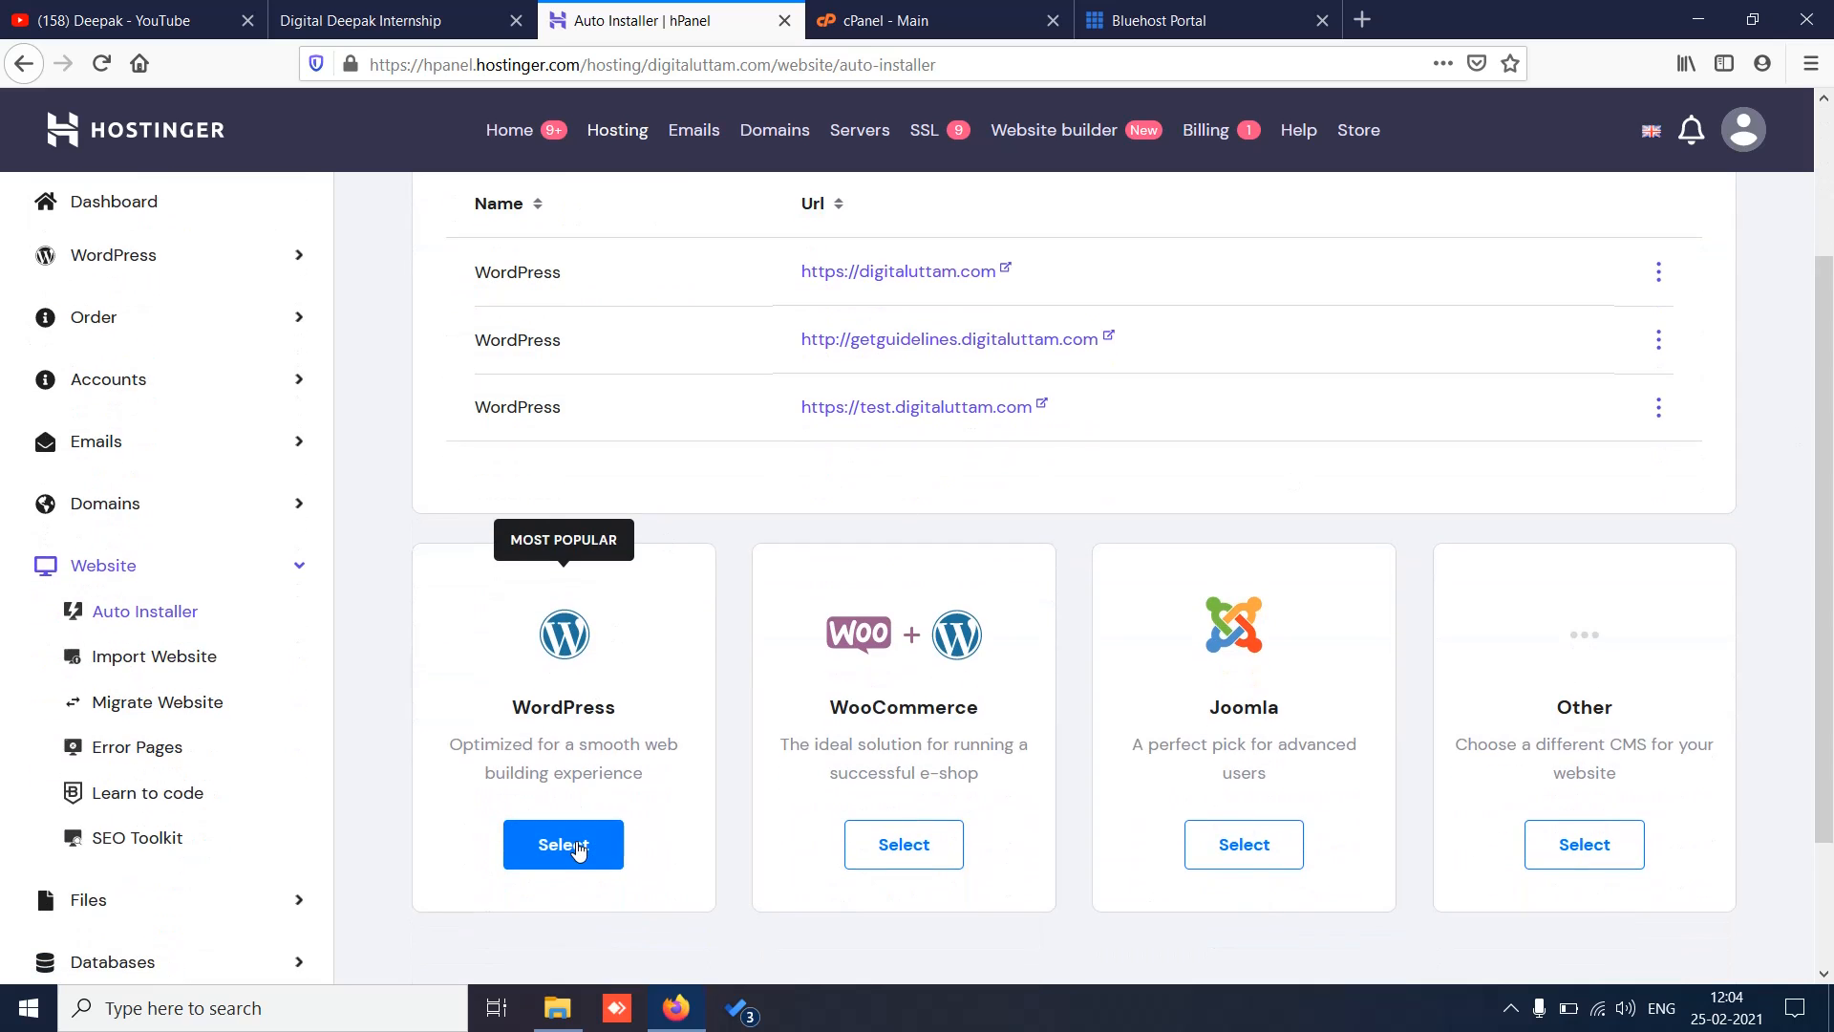
left_click(573, 845)
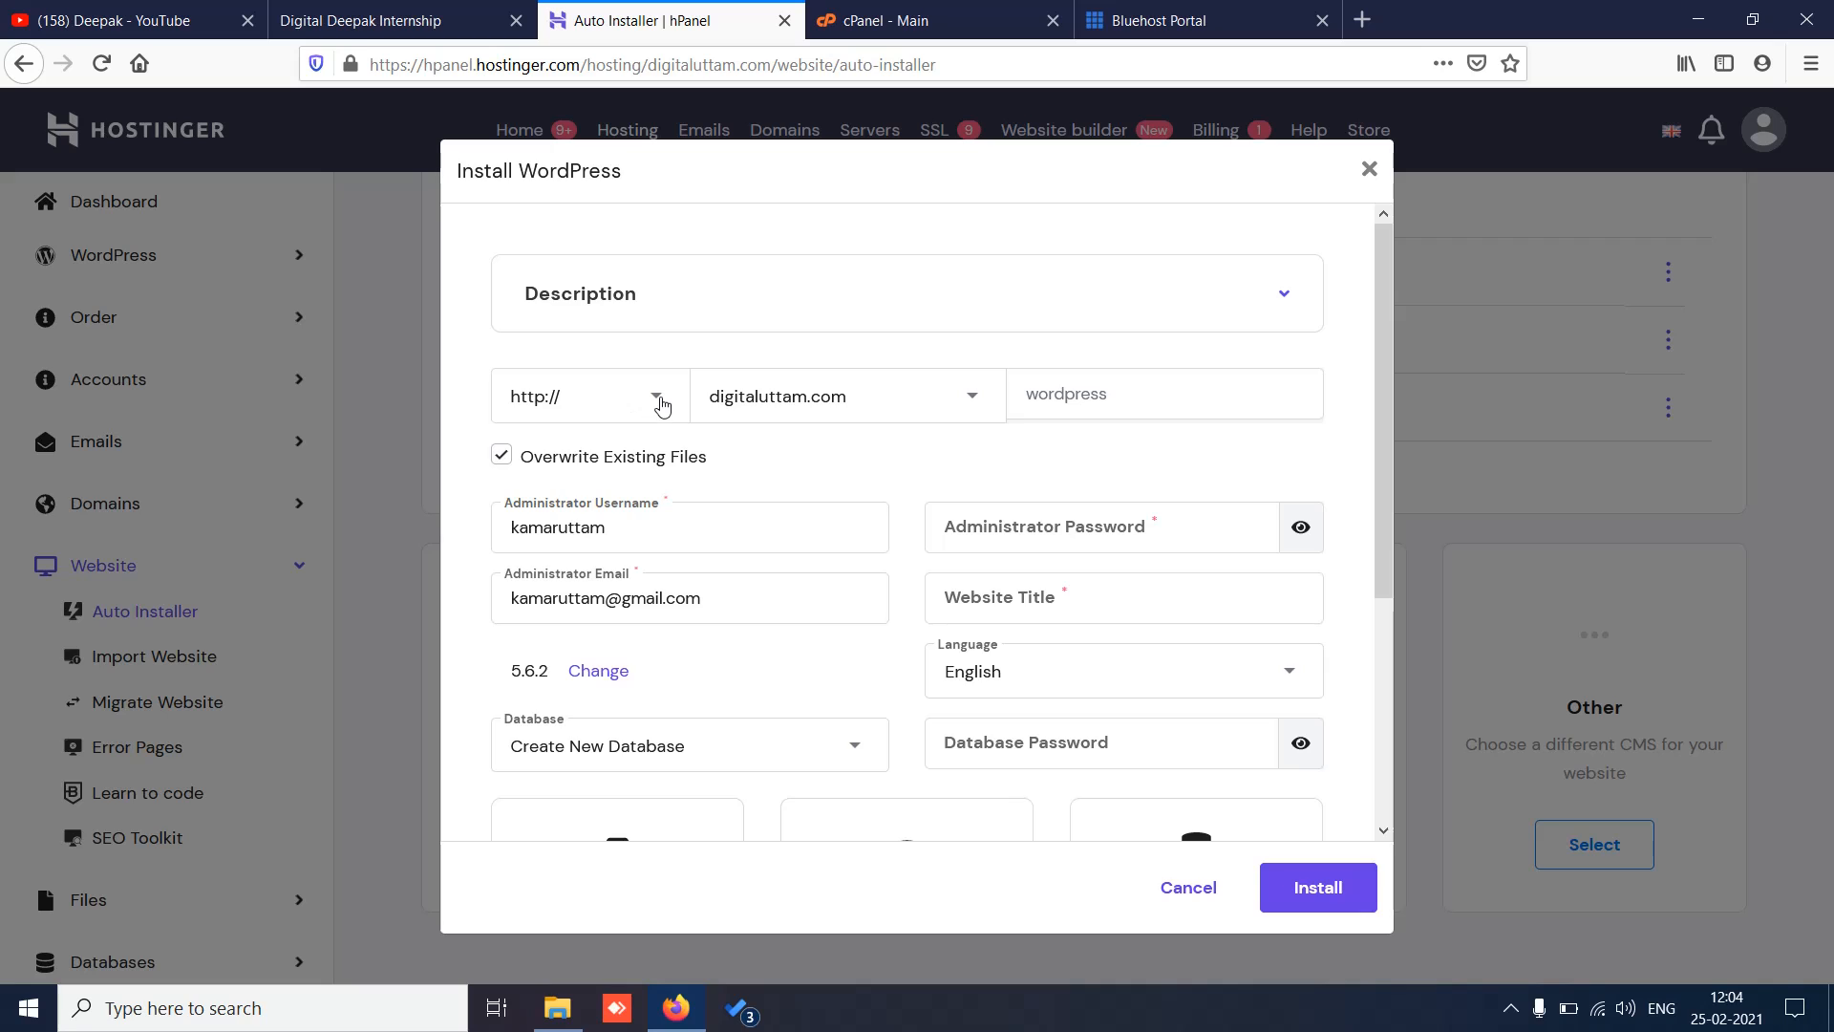
left_click(660, 405)
left_click(661, 404)
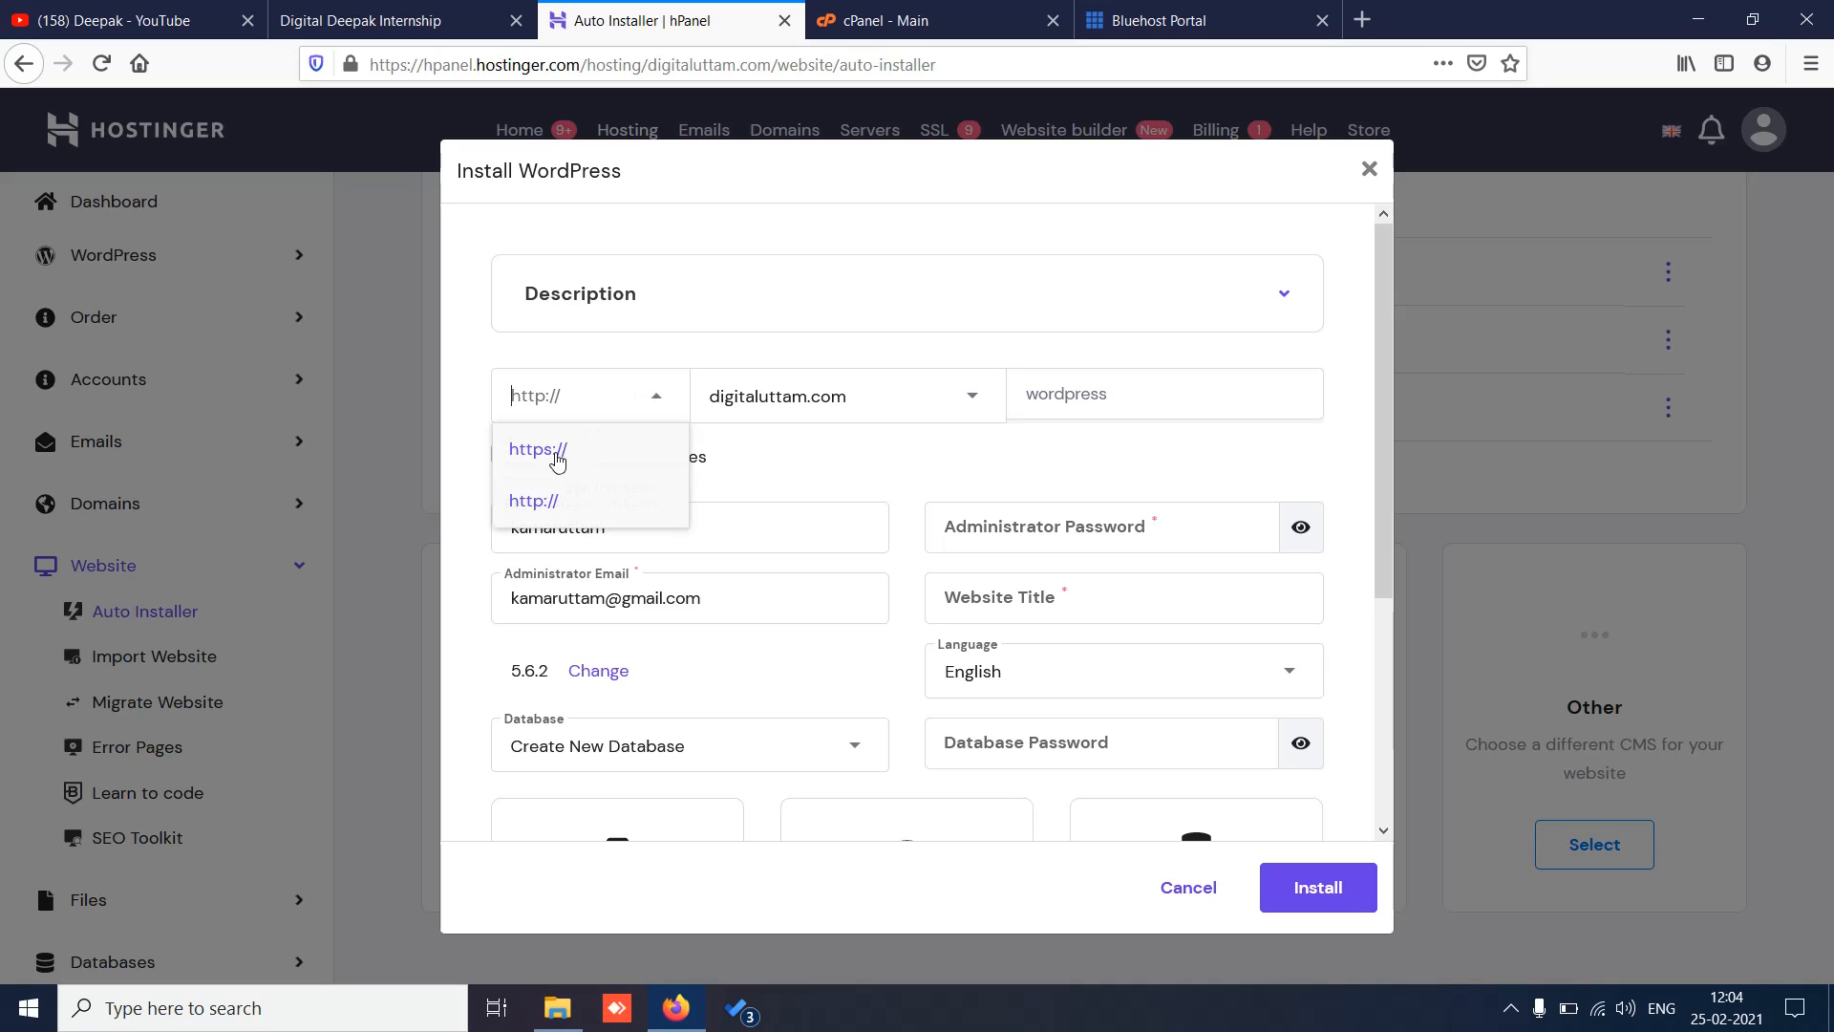
left_click(555, 456)
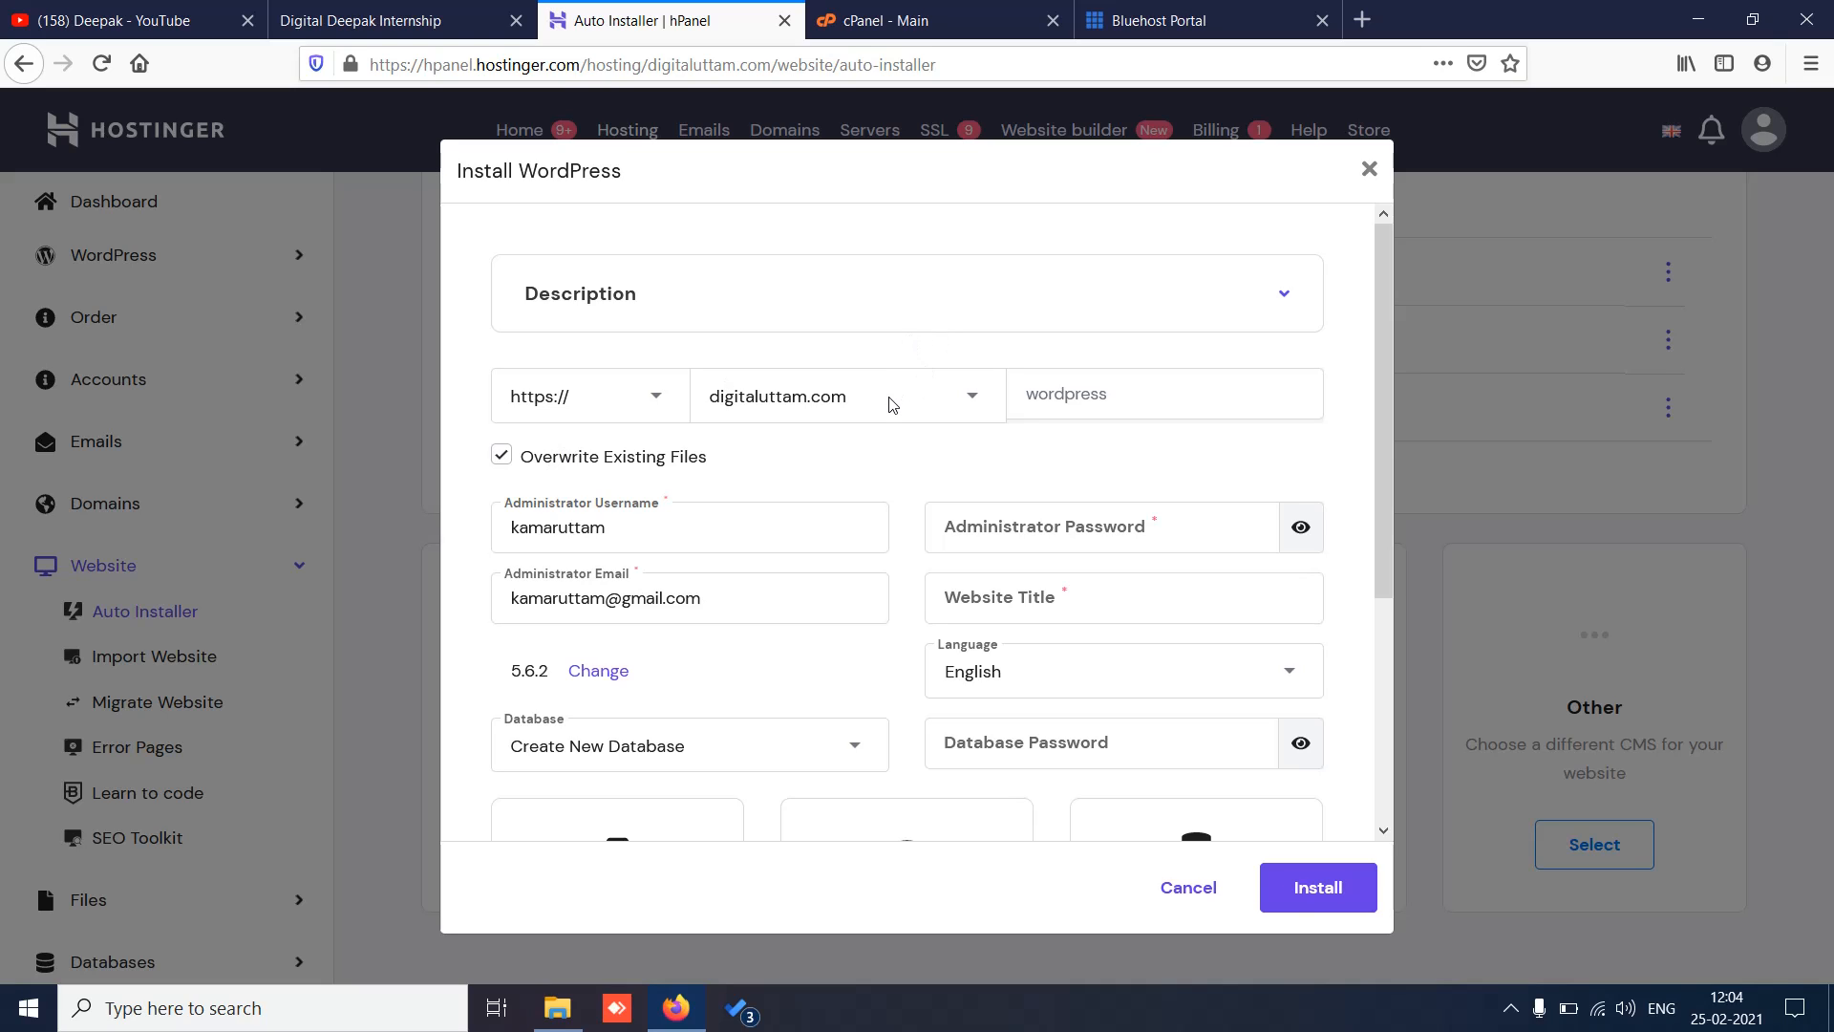
left_click(968, 401)
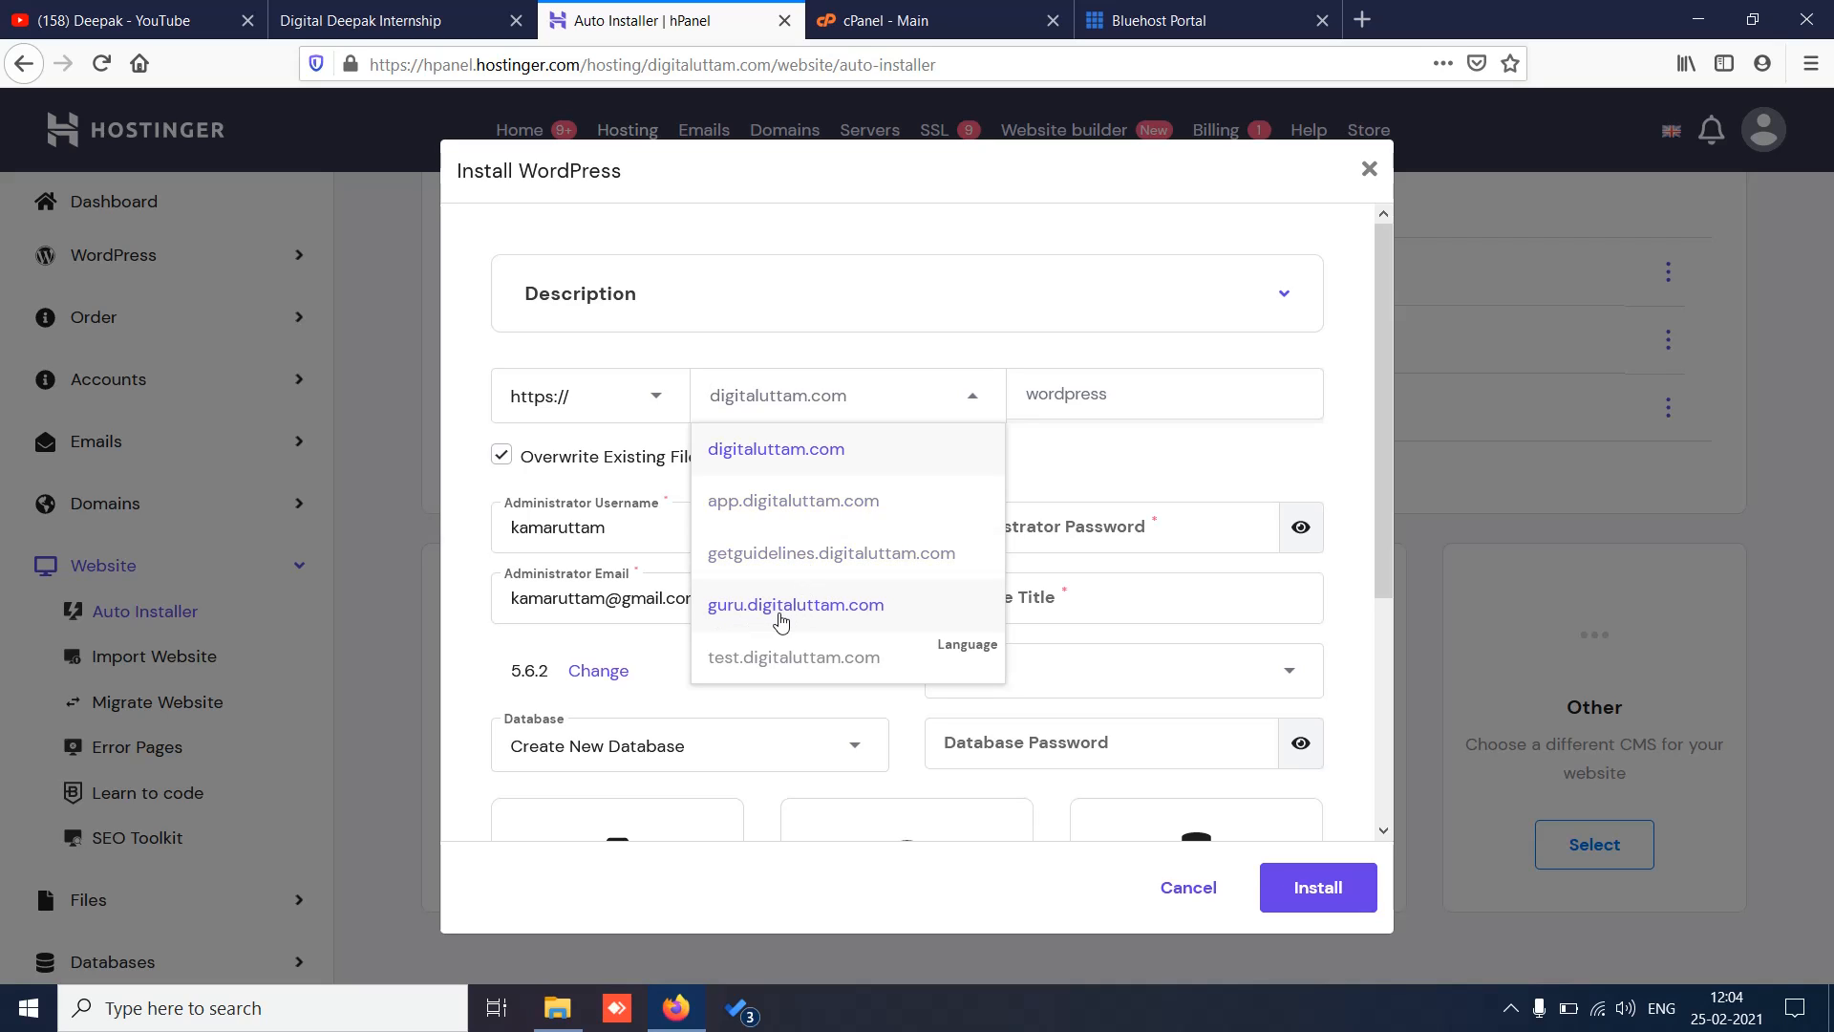
left_click(781, 619)
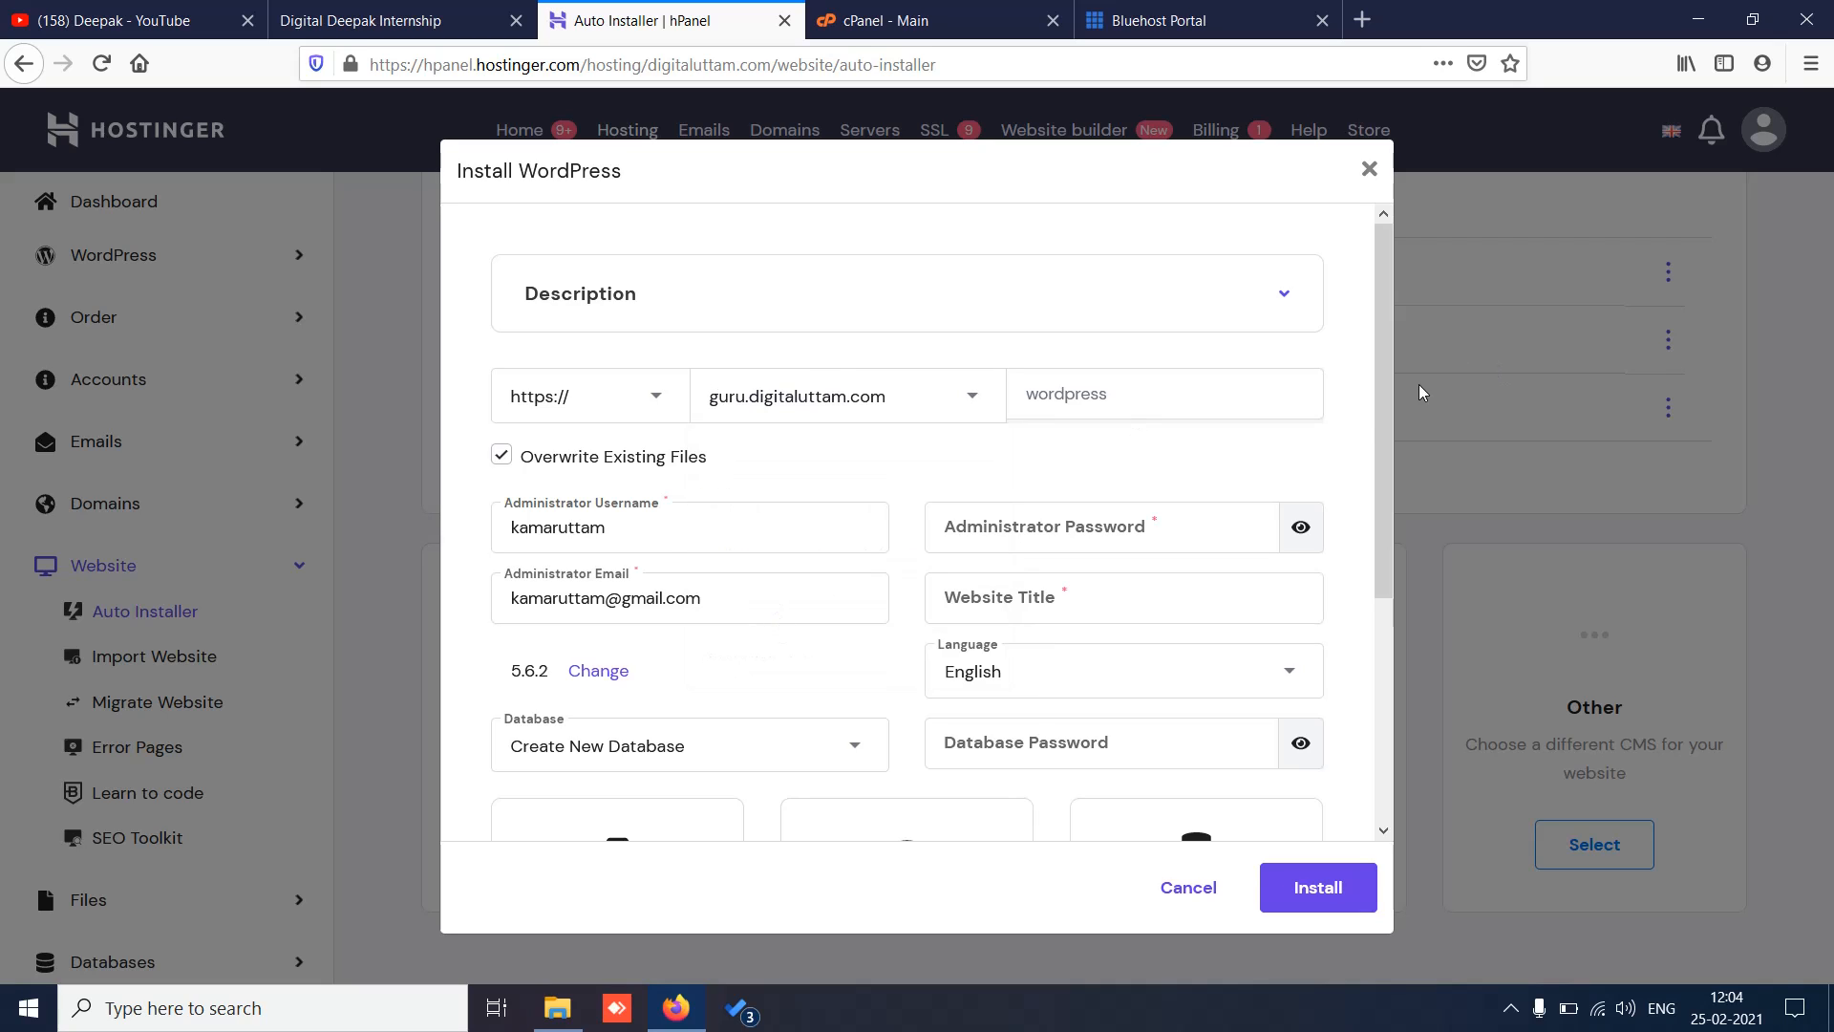
Step: Replace the administrator username with guru and enter an administrator password
double_click(627, 531)
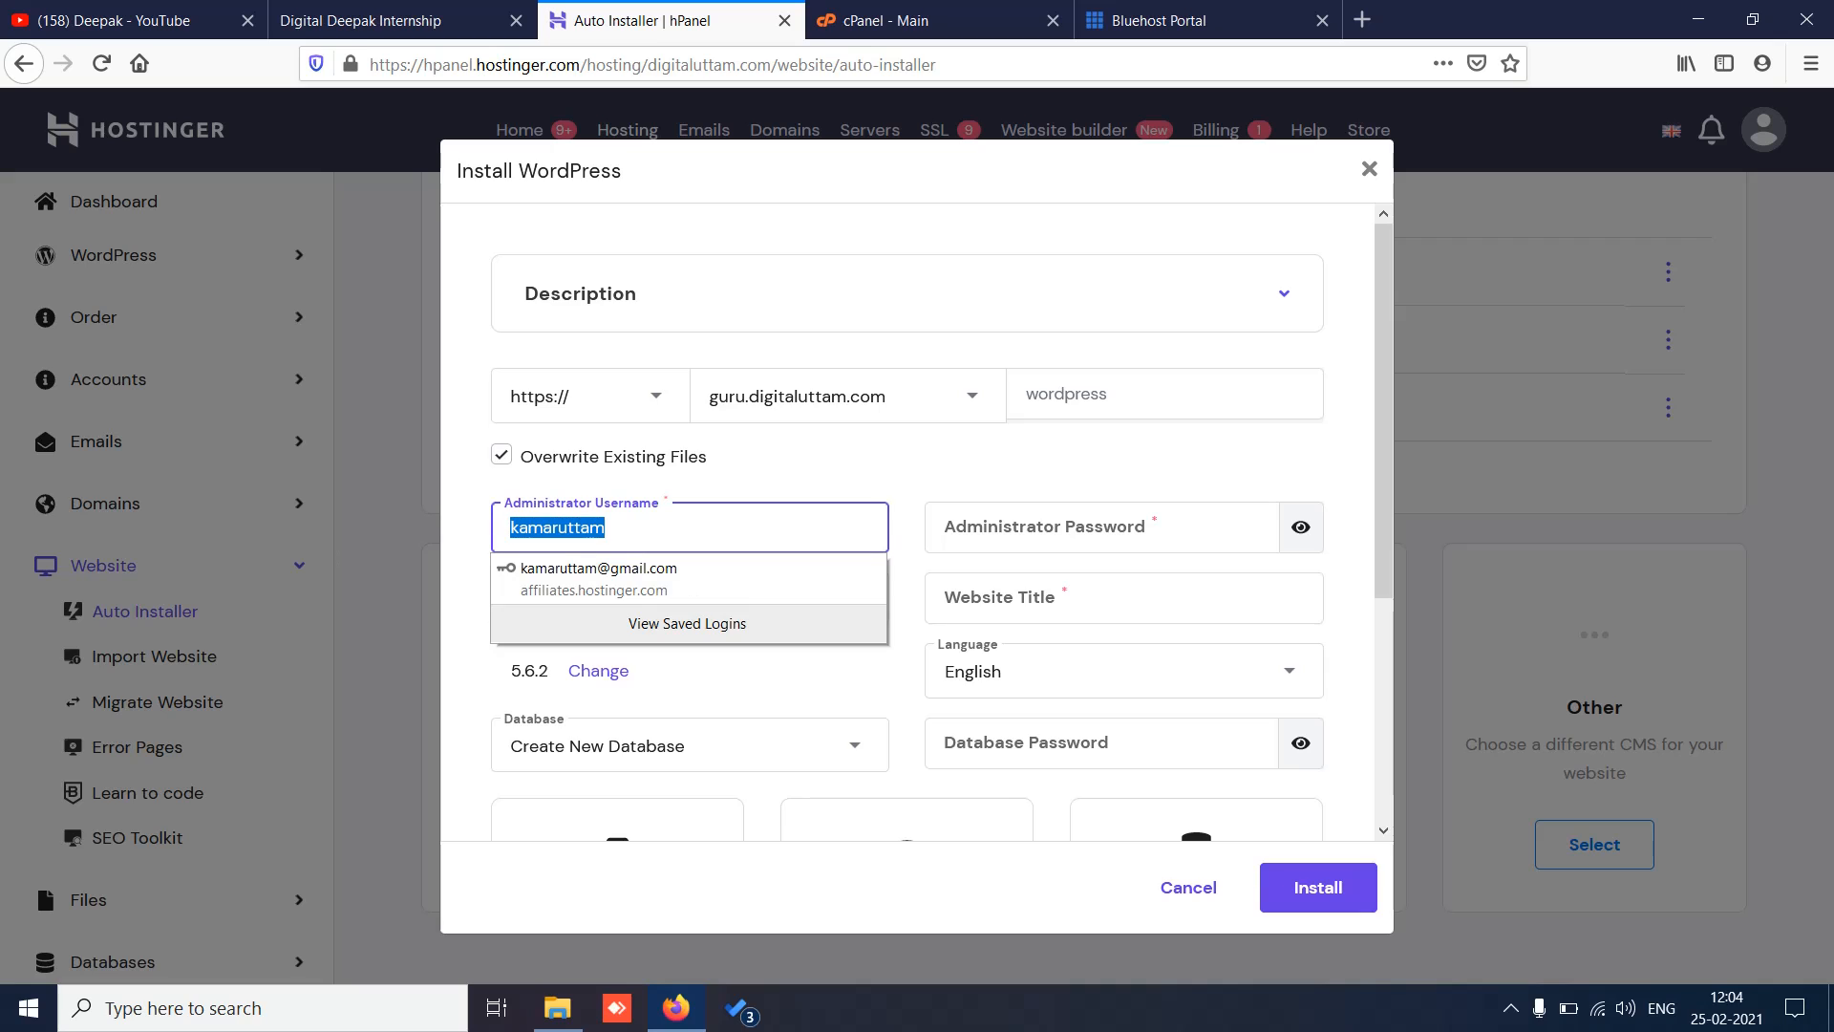
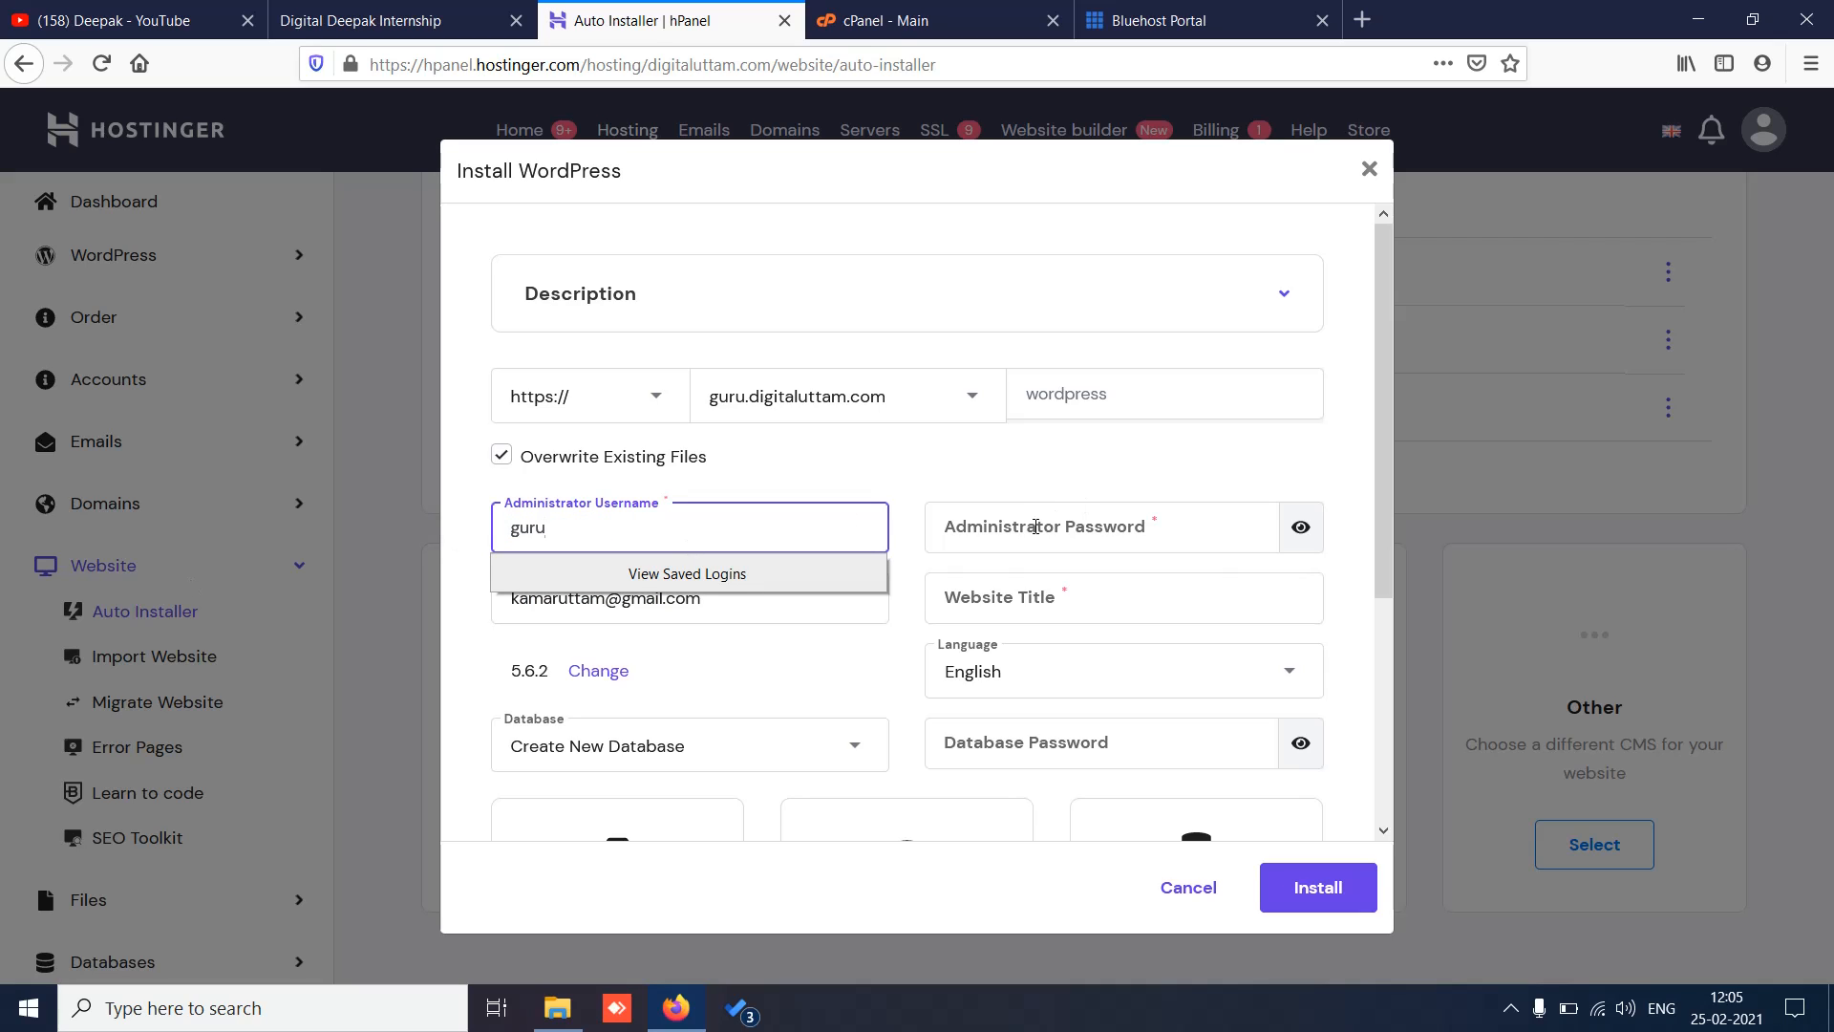
left_click(1036, 526)
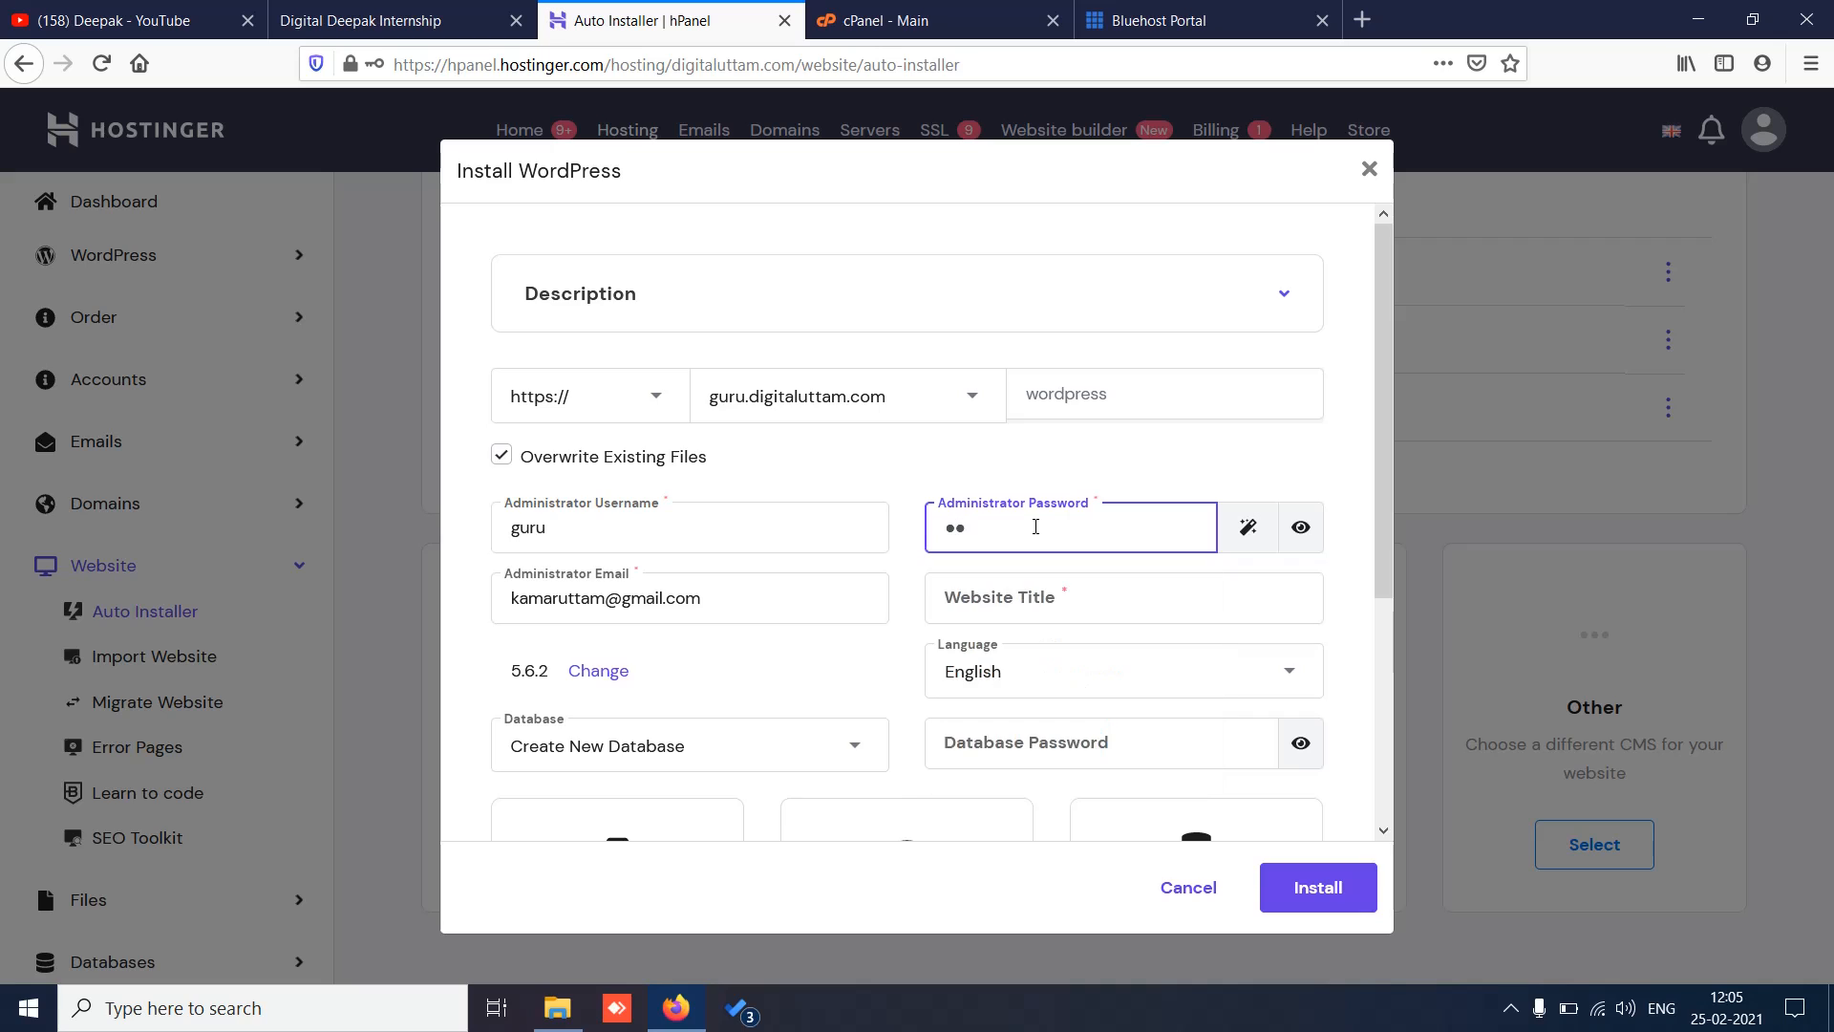
key("BackSpace")
key("BackSpace")
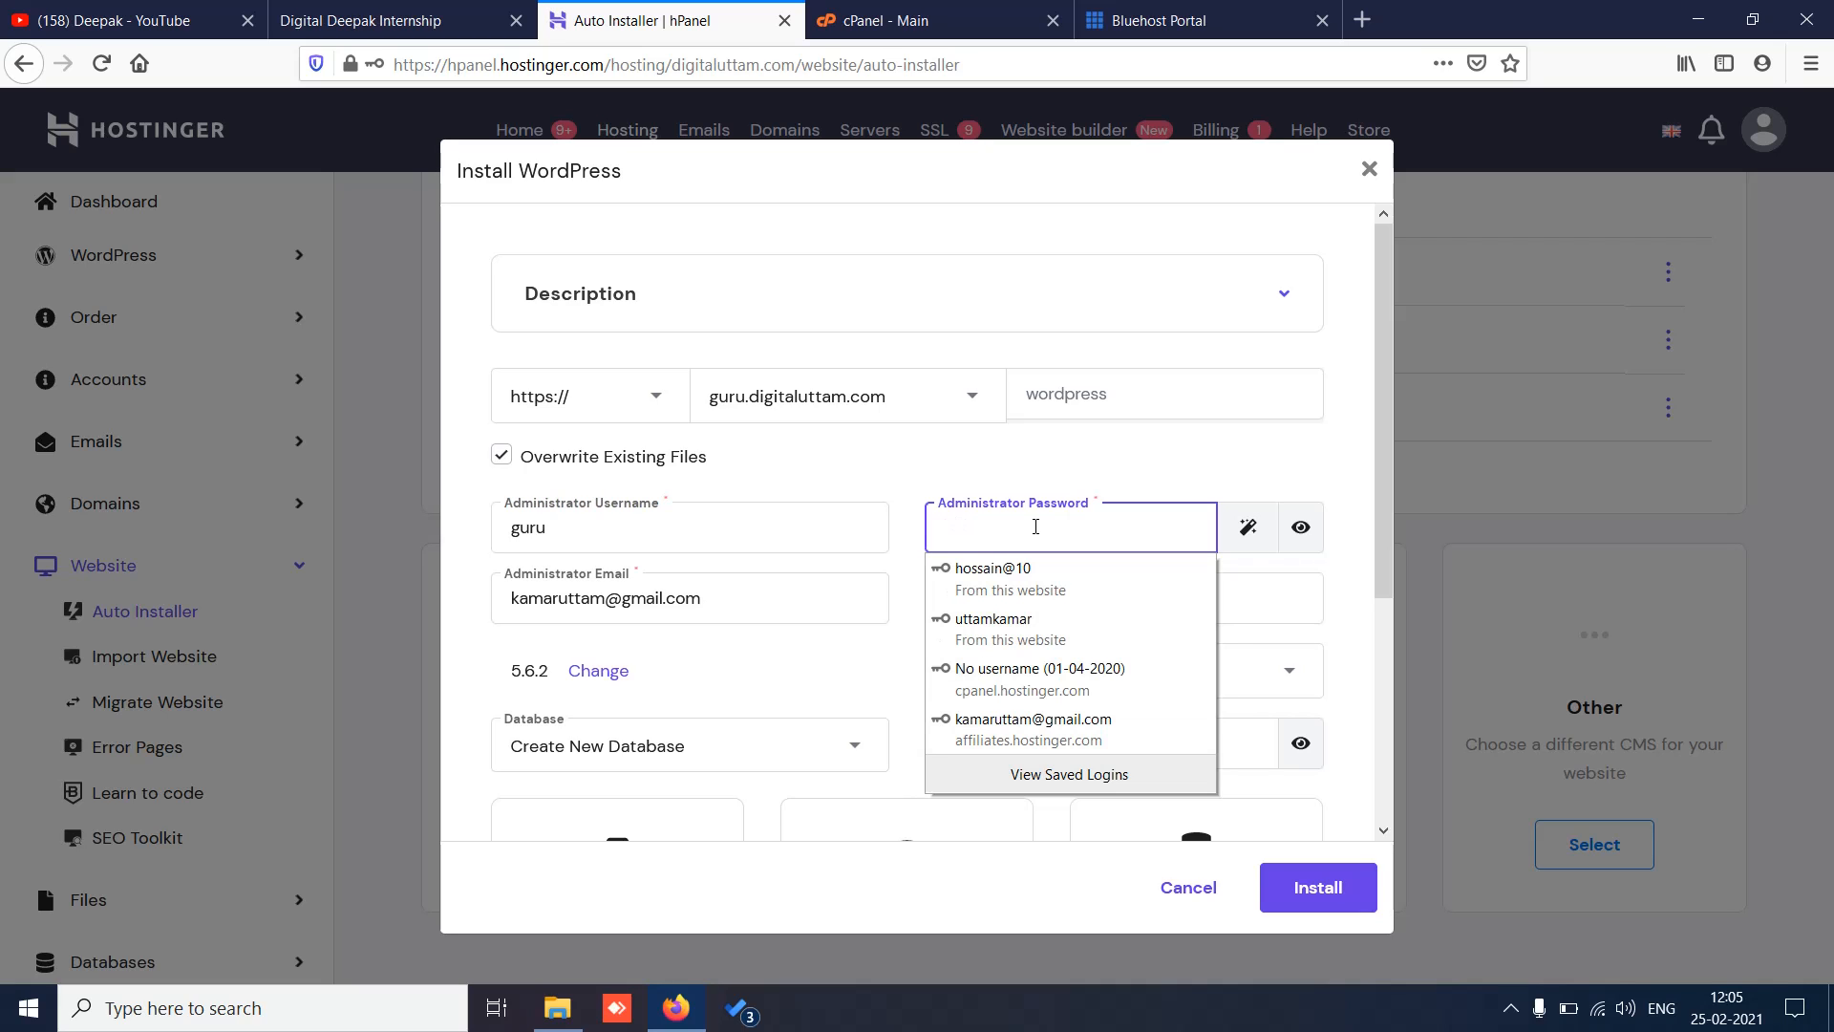
key("BackSpace")
key("BackSpace")
key("BackSpace")
key("BackSpace")
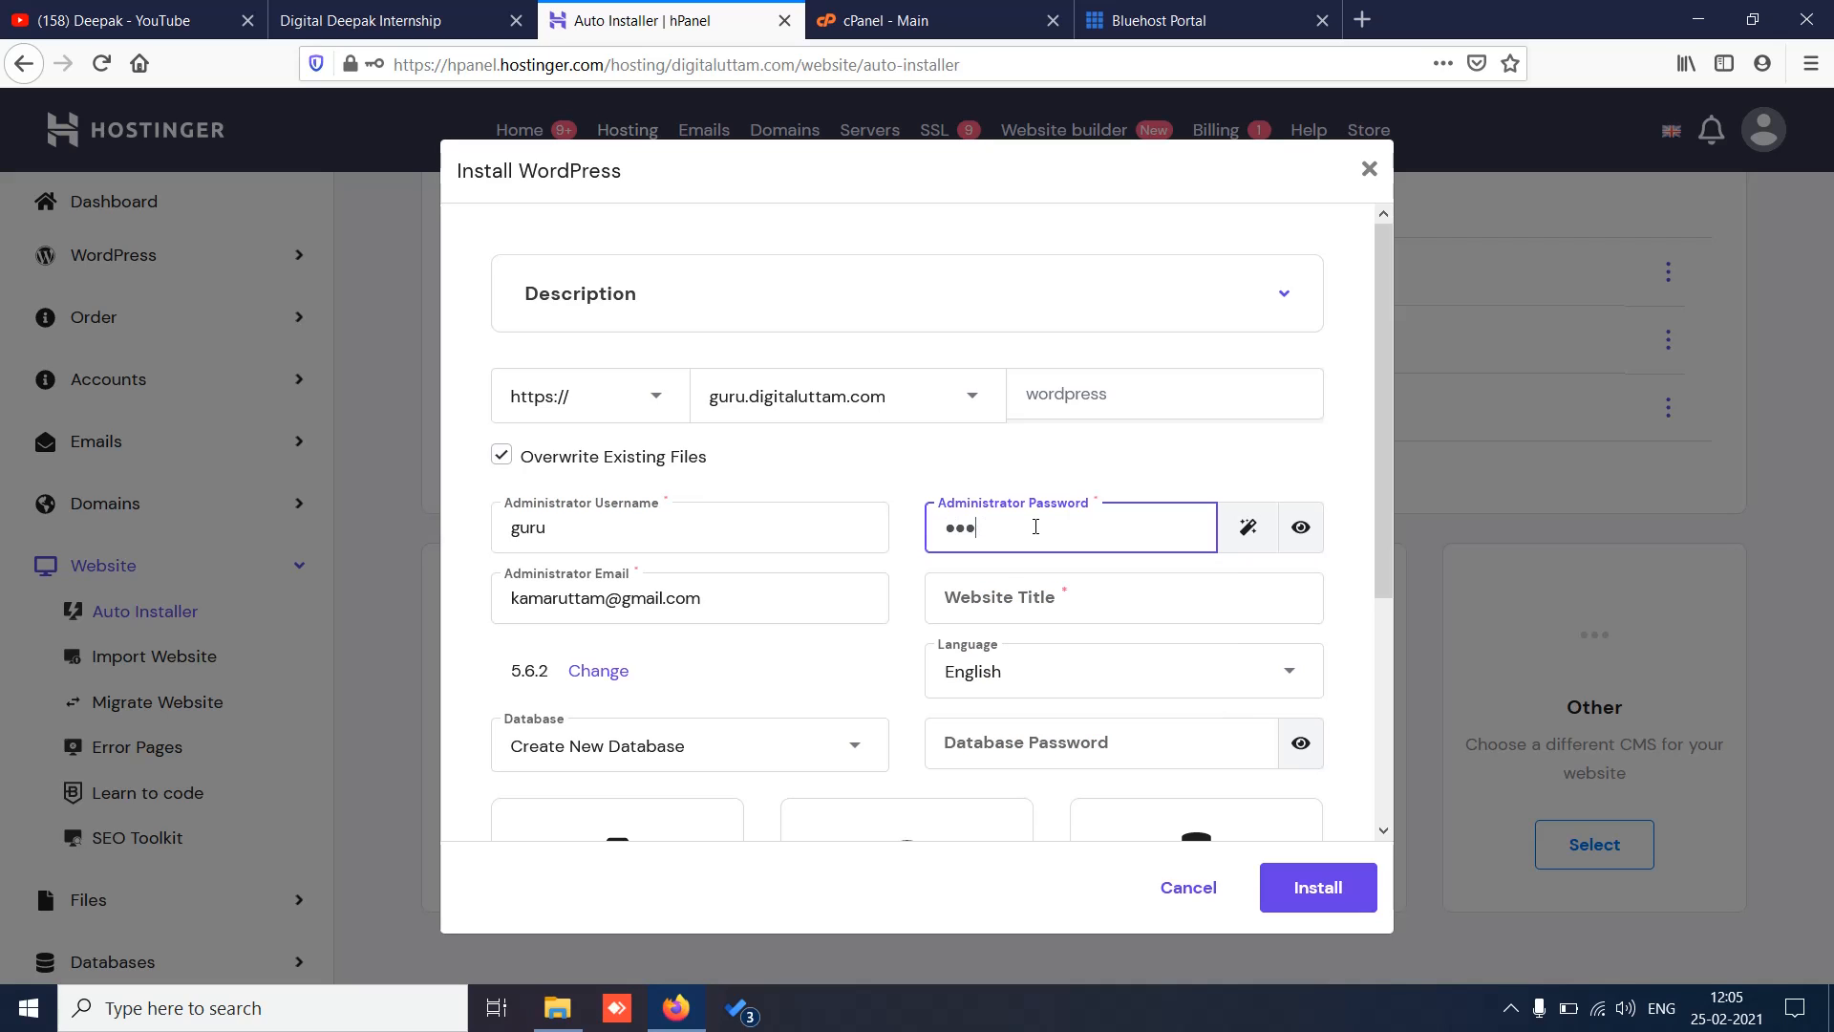
scroll(1390, 487, "down", 1)
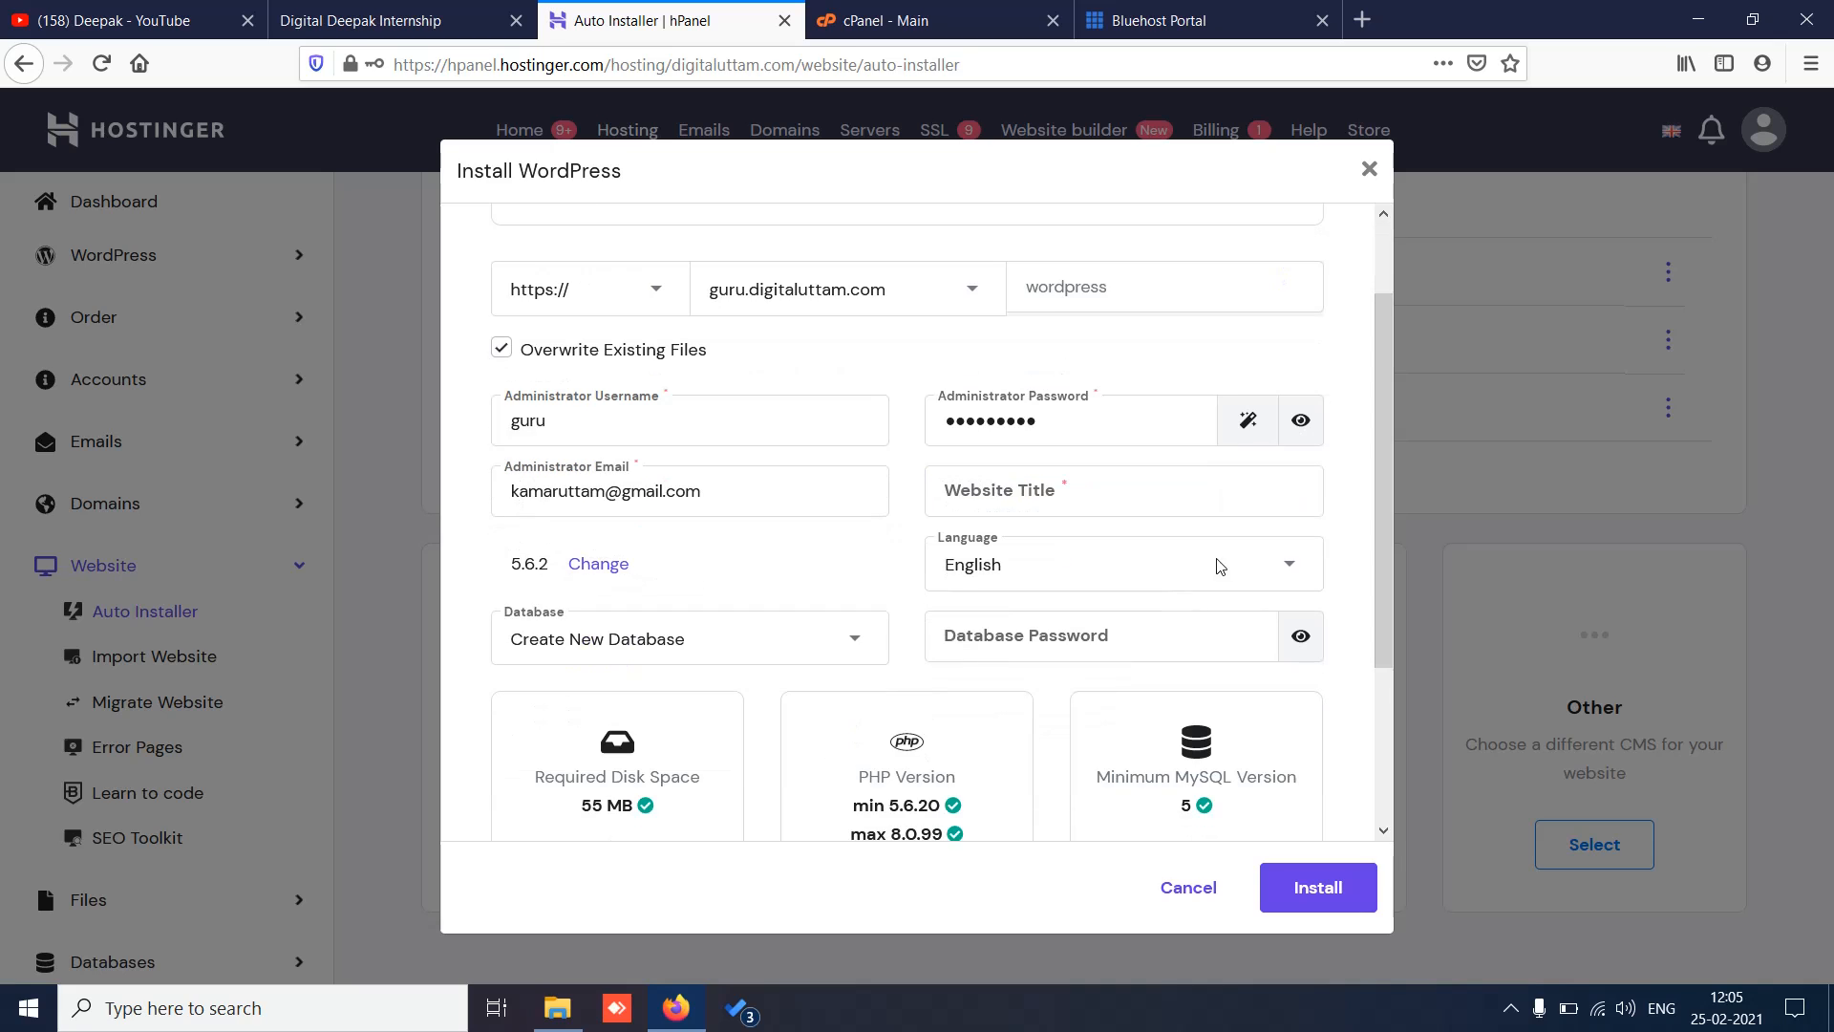
Step: Enter 'guru website' as the Website Title and start the WordPress installation
left_click(1018, 501)
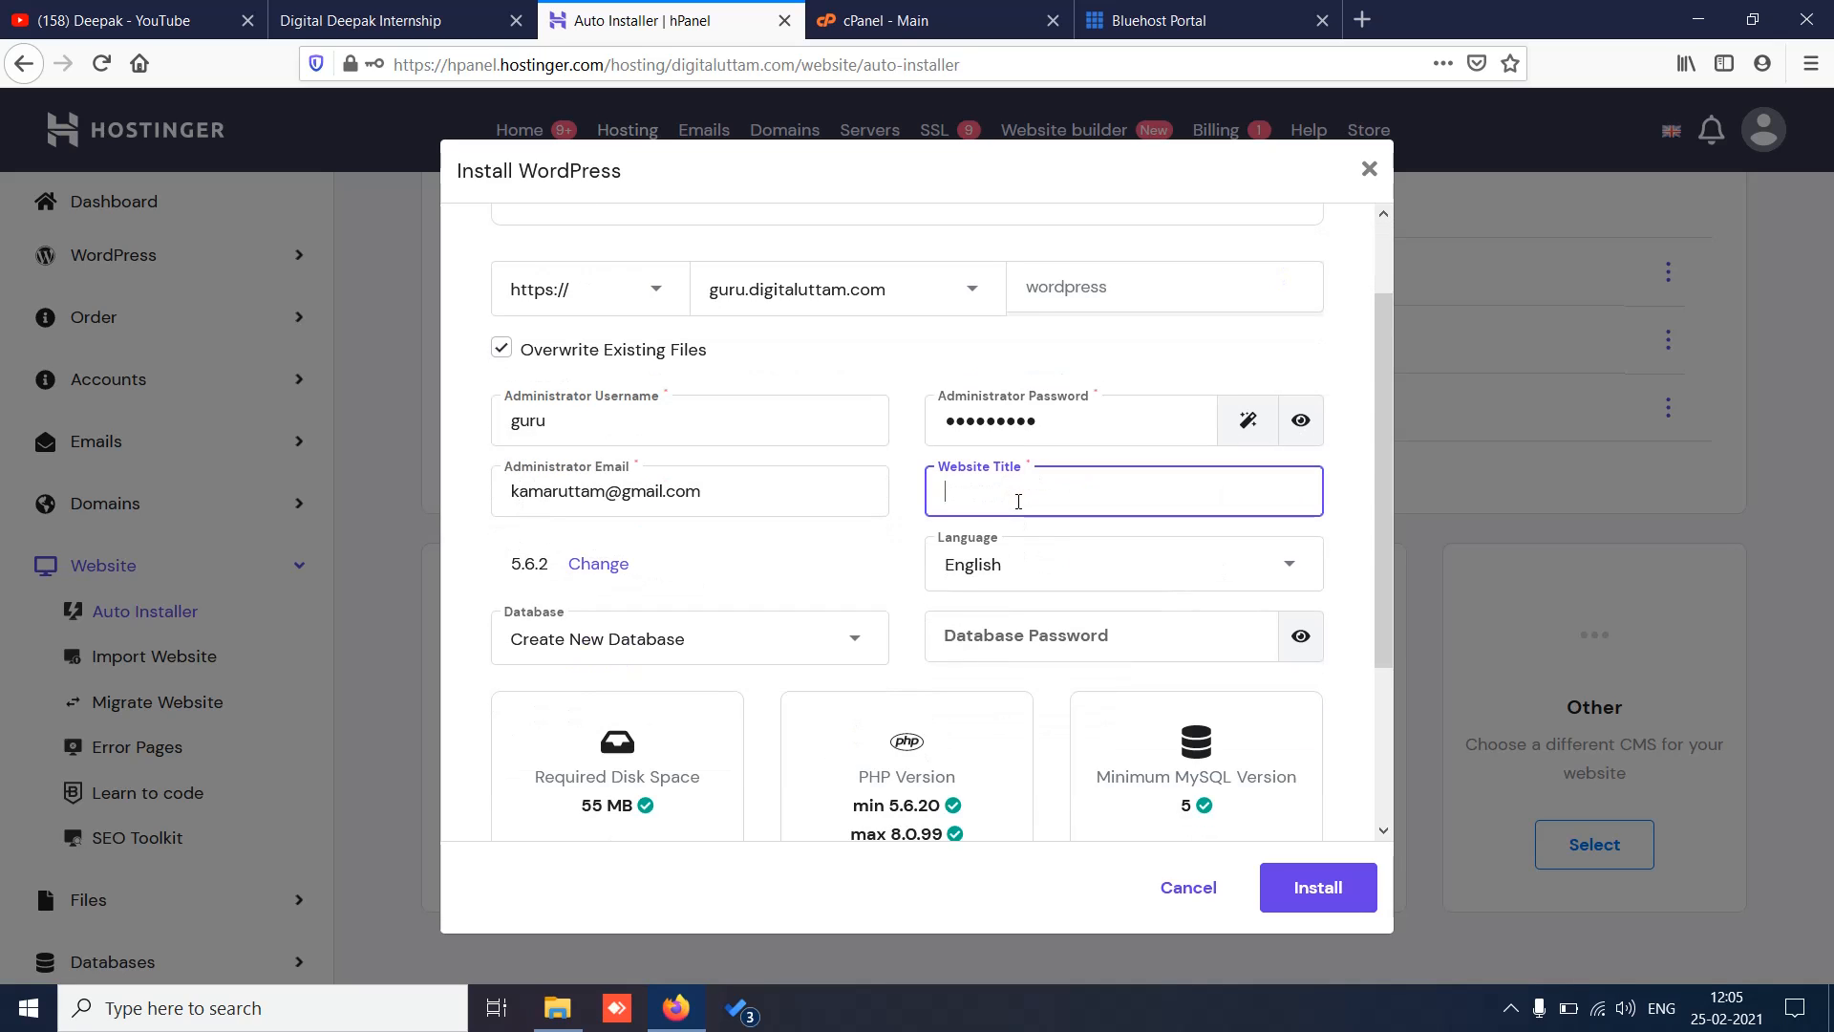
type("guru website")
scroll(1002, 542, "down", 2)
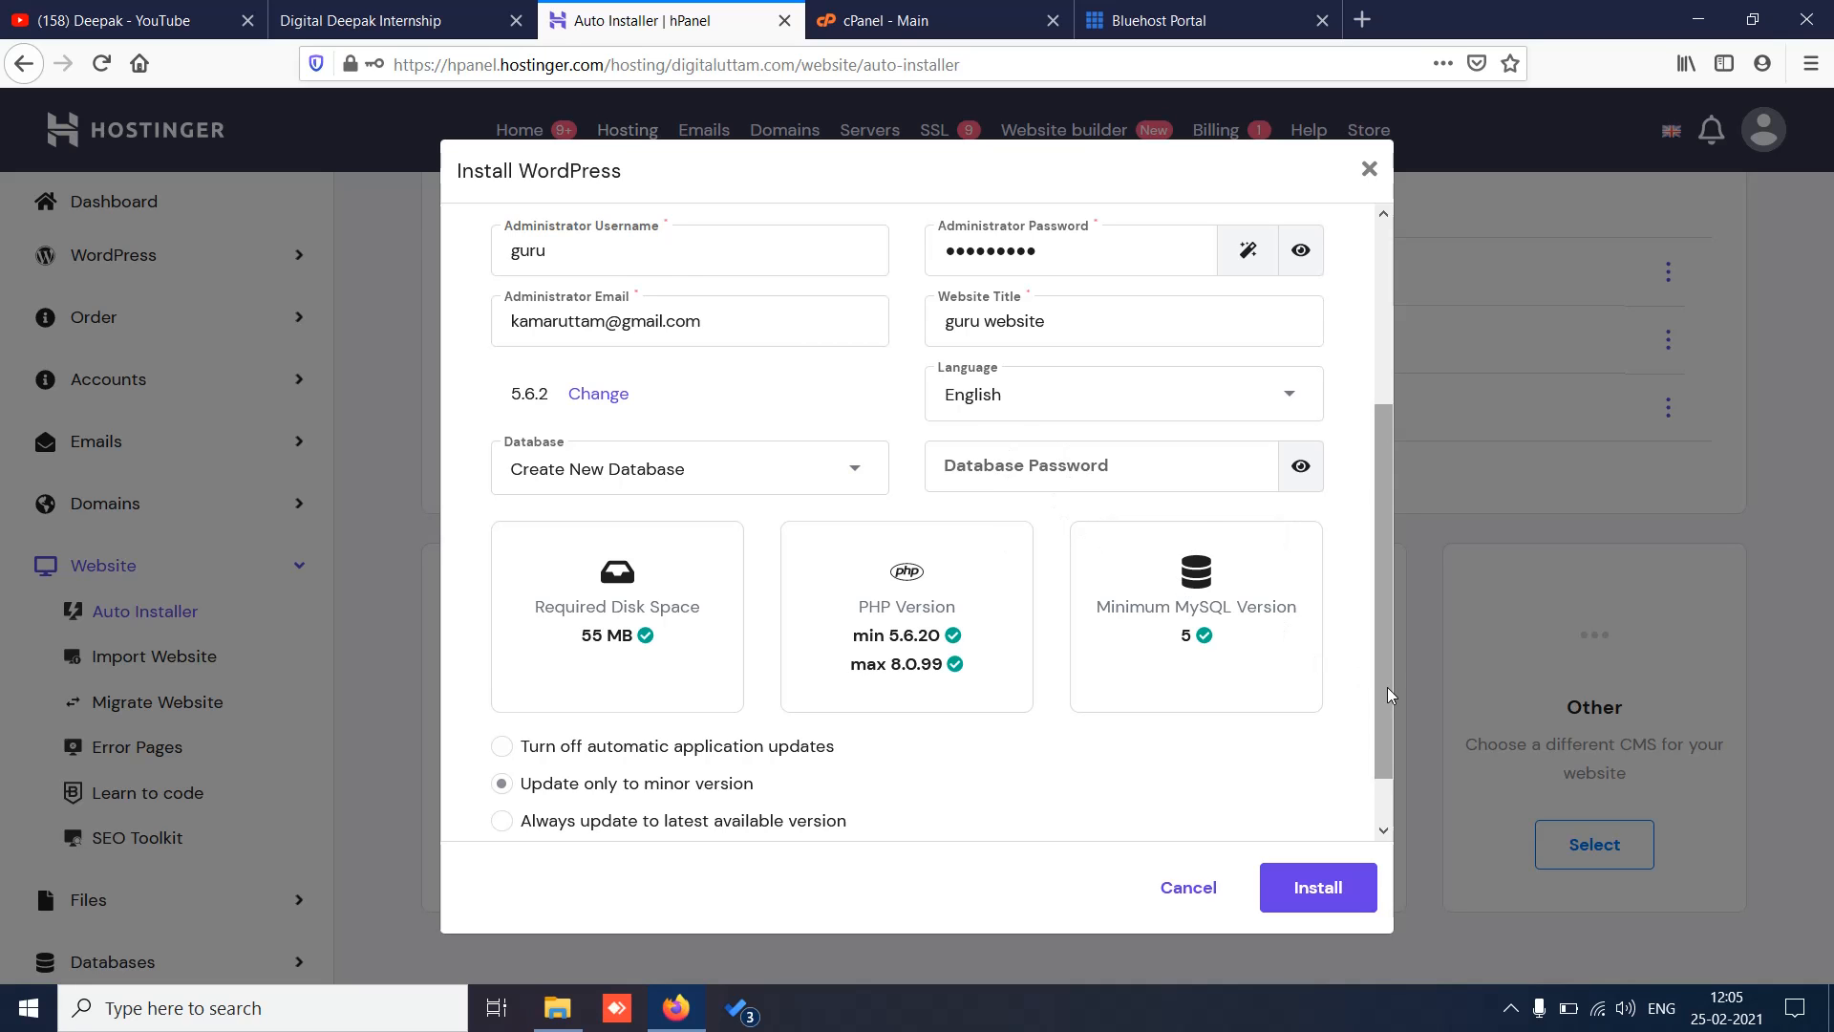
mouse_move(1390, 694)
left_mouse_down()
mouse_move(1391, 819)
mouse_move(1391, 512)
mouse_move(1386, 705)
left_mouse_up()
left_click(1323, 889)
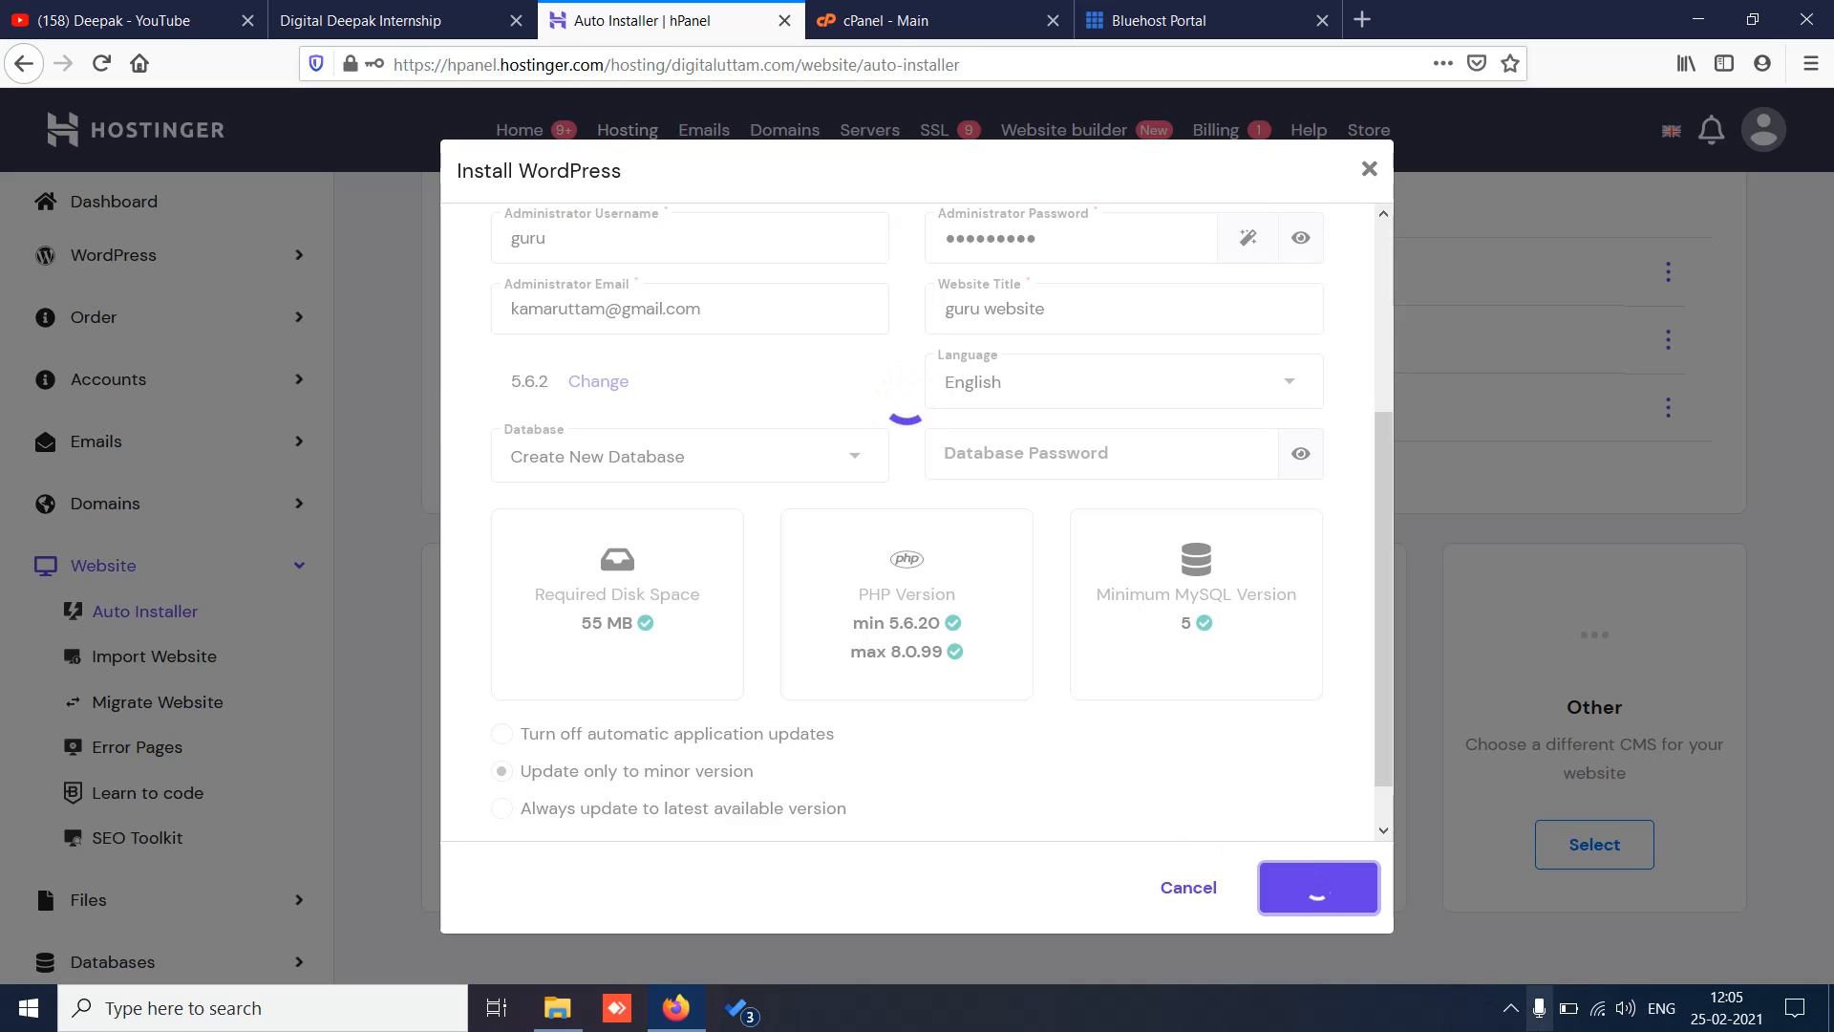
left_click(1507, 1016)
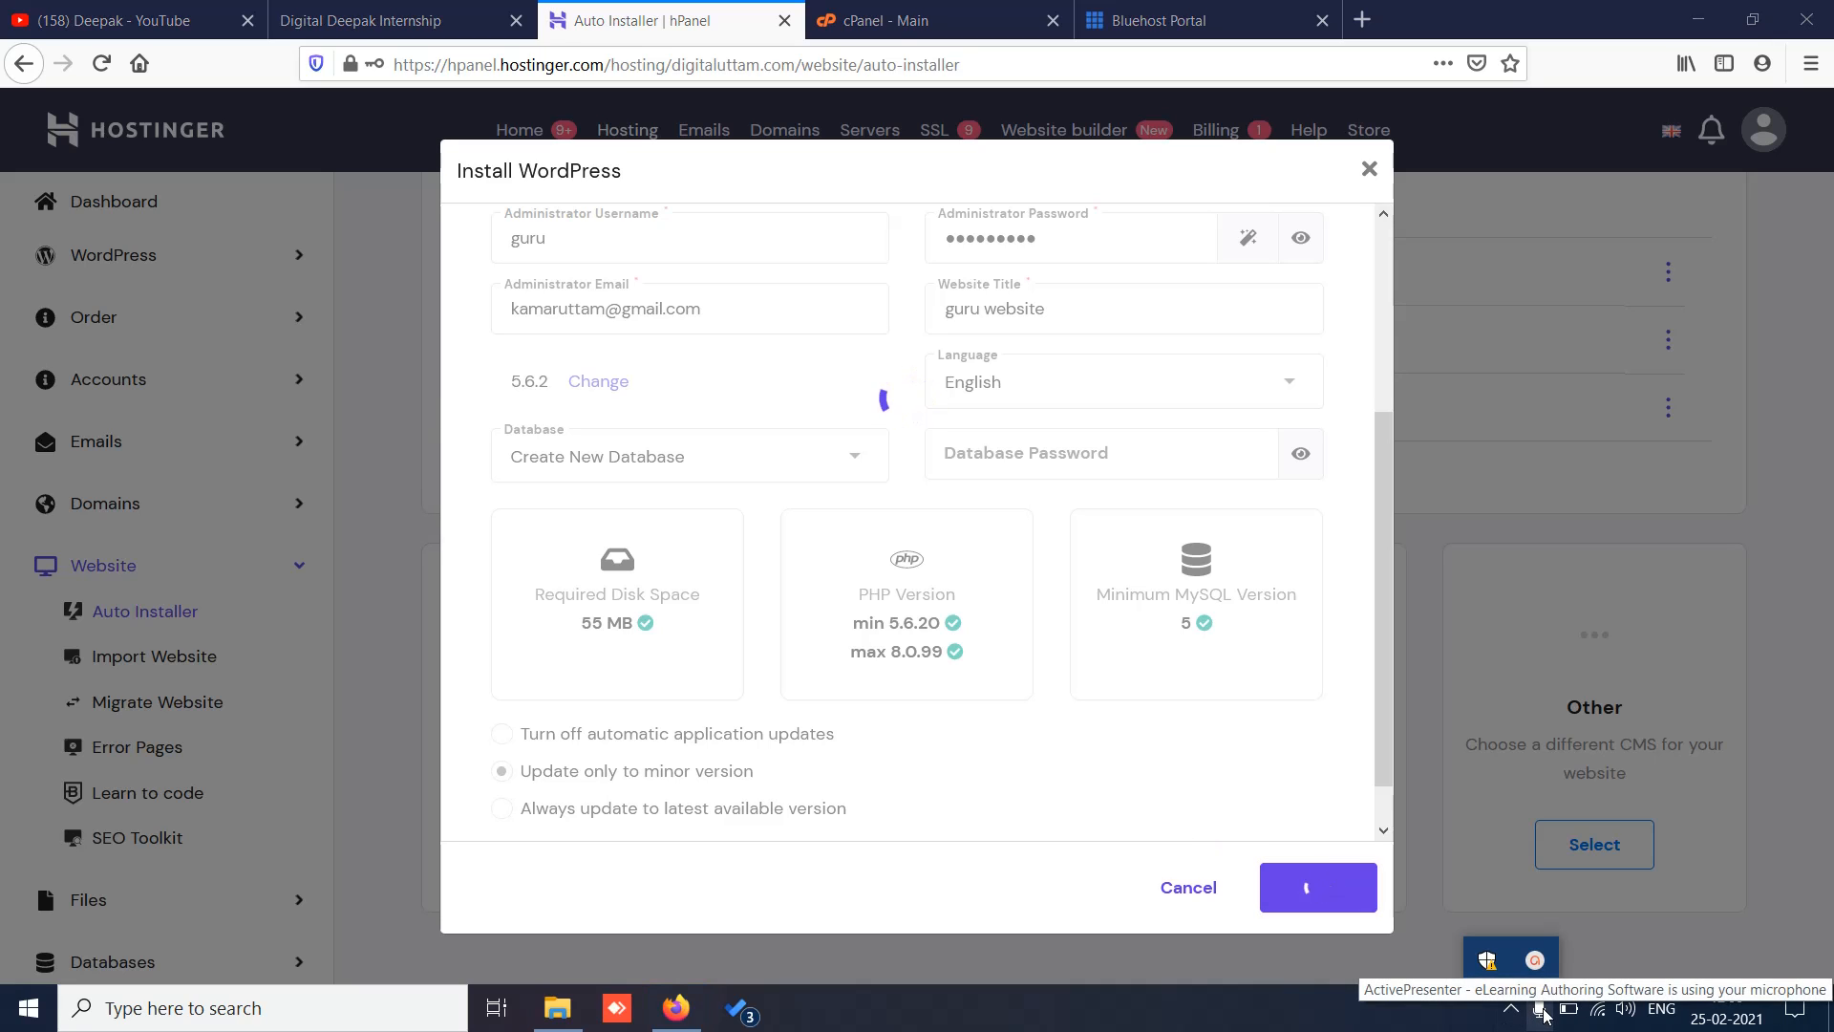
left_click(1535, 959)
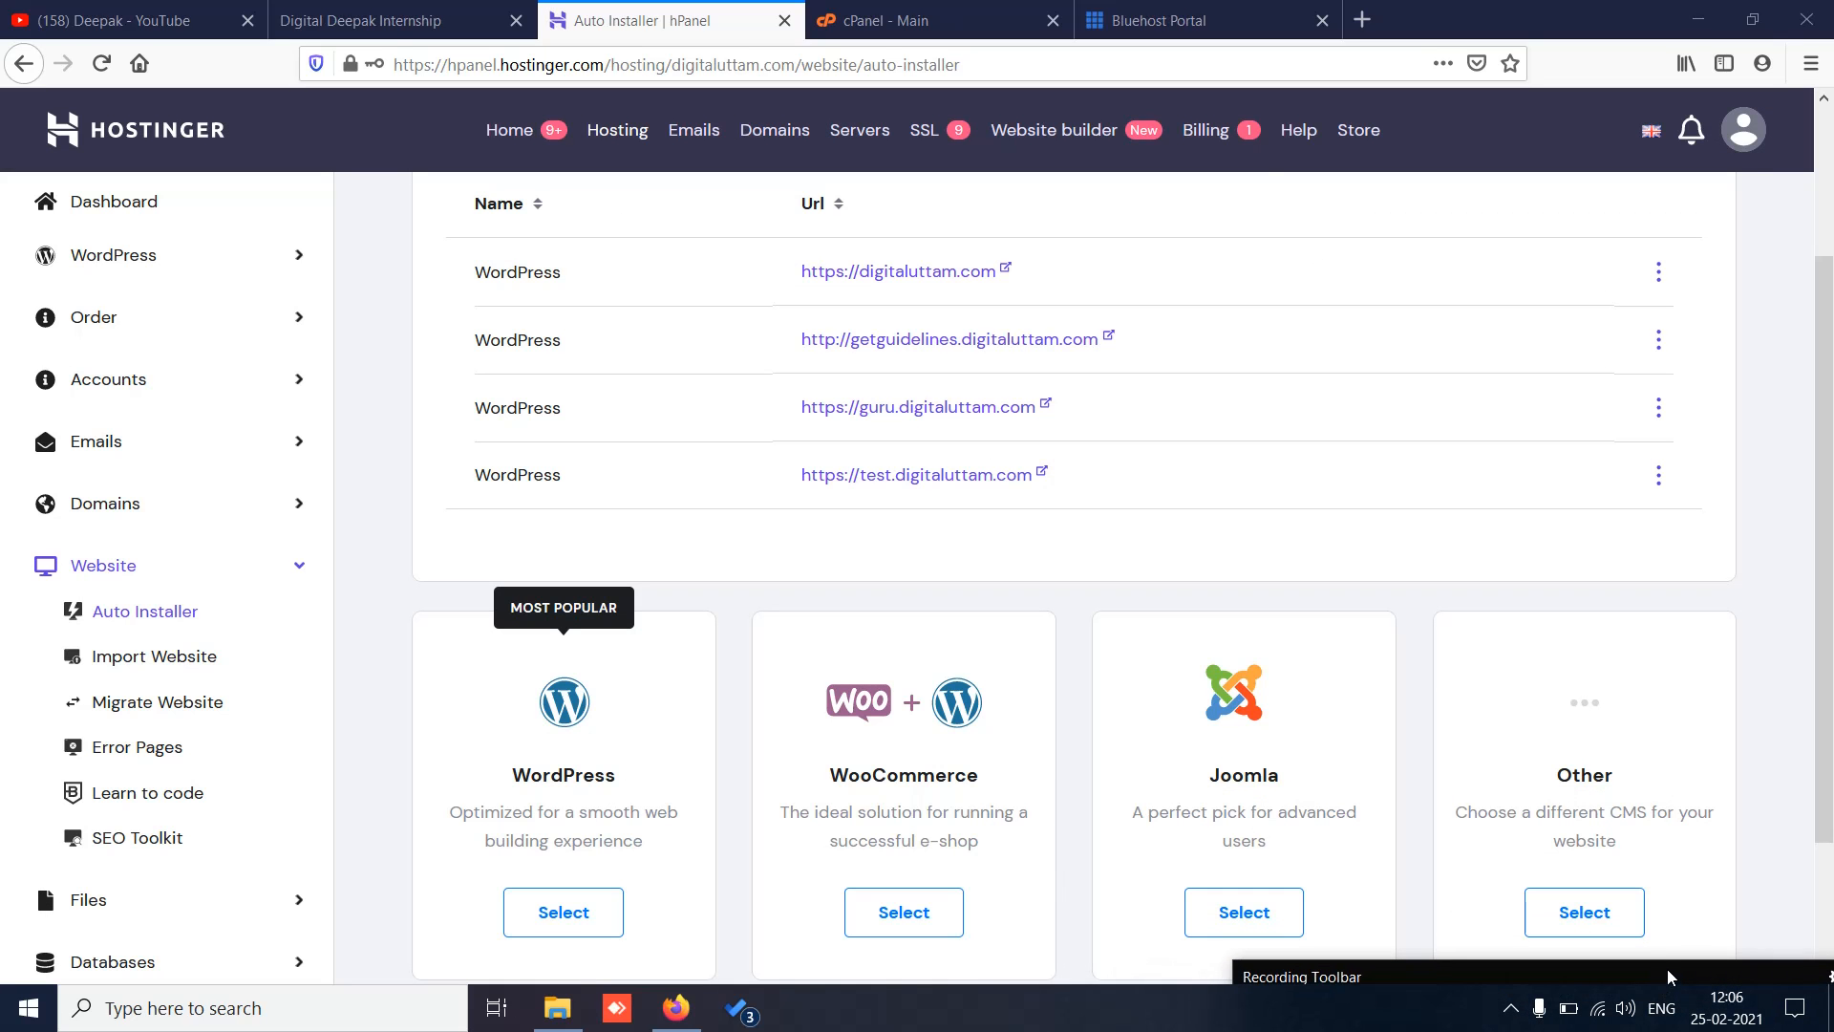
left_click_drag(1824, 361, 1824, 196)
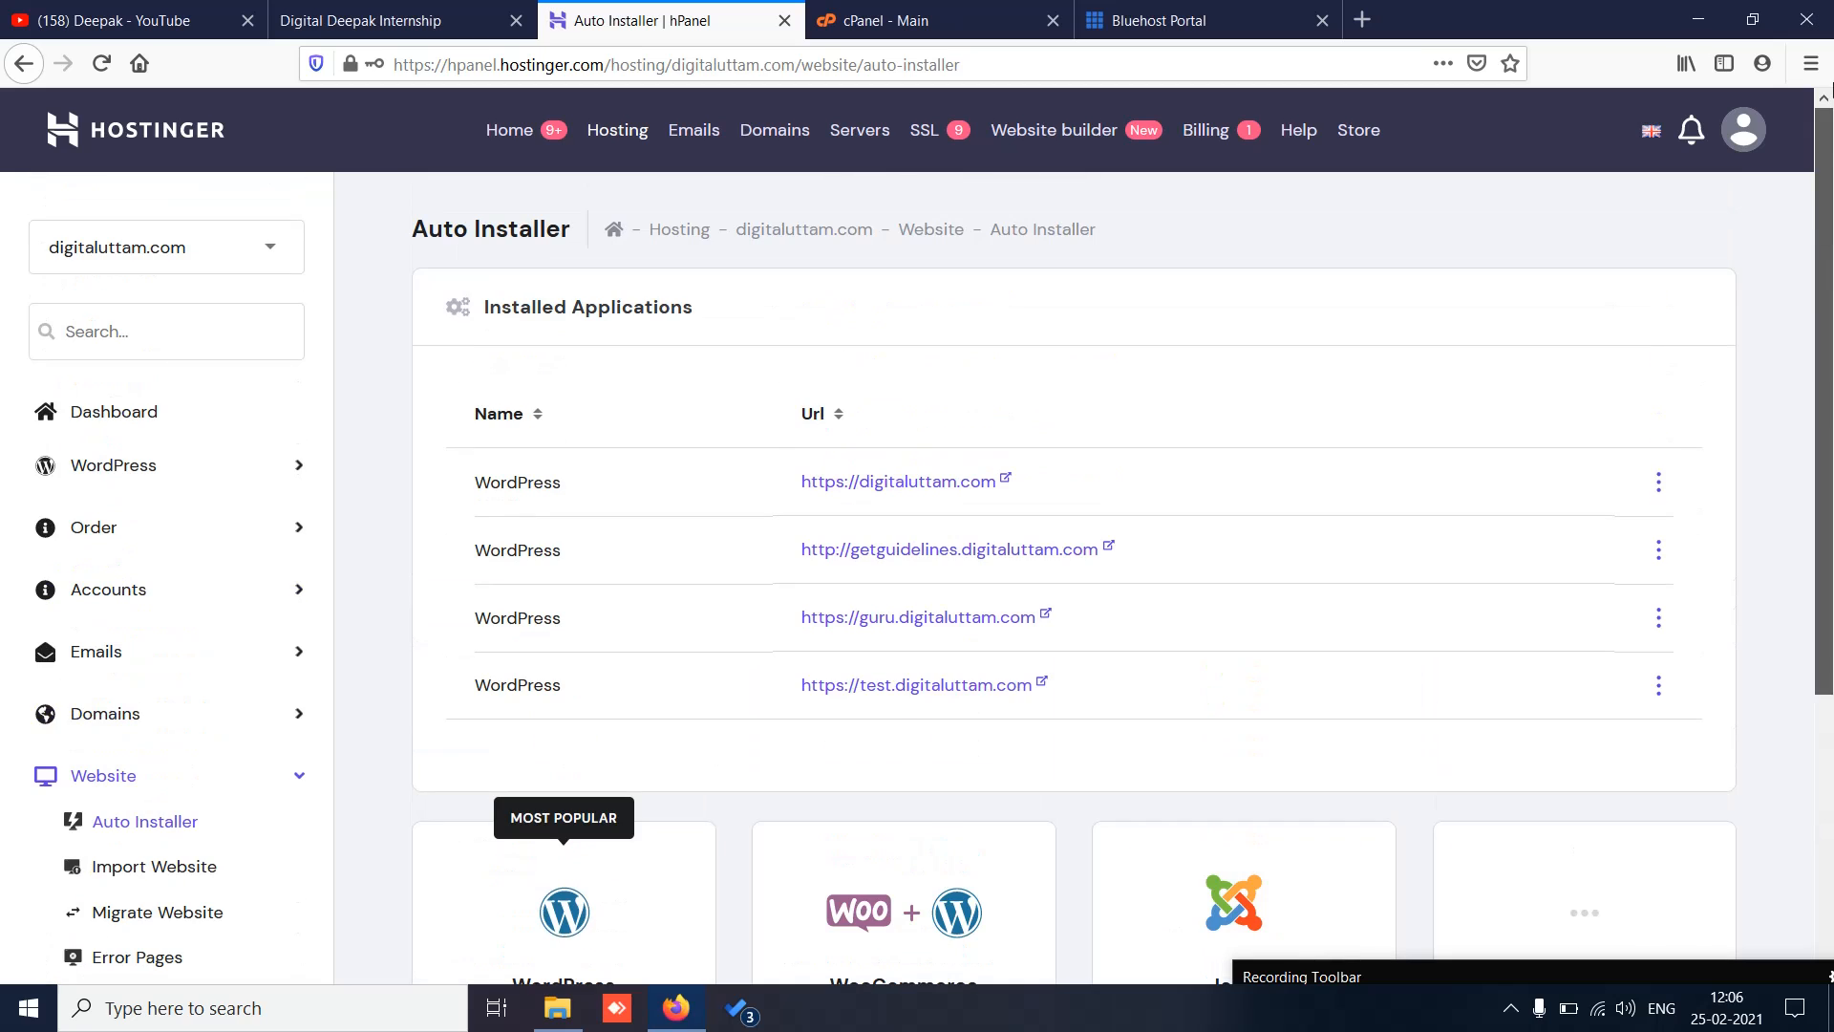
left_click(1366, 20)
Step: Load guru.digitaluttam.com to see the live GURU WEBSITE, then return to the Auto Installer tab
type("guru")
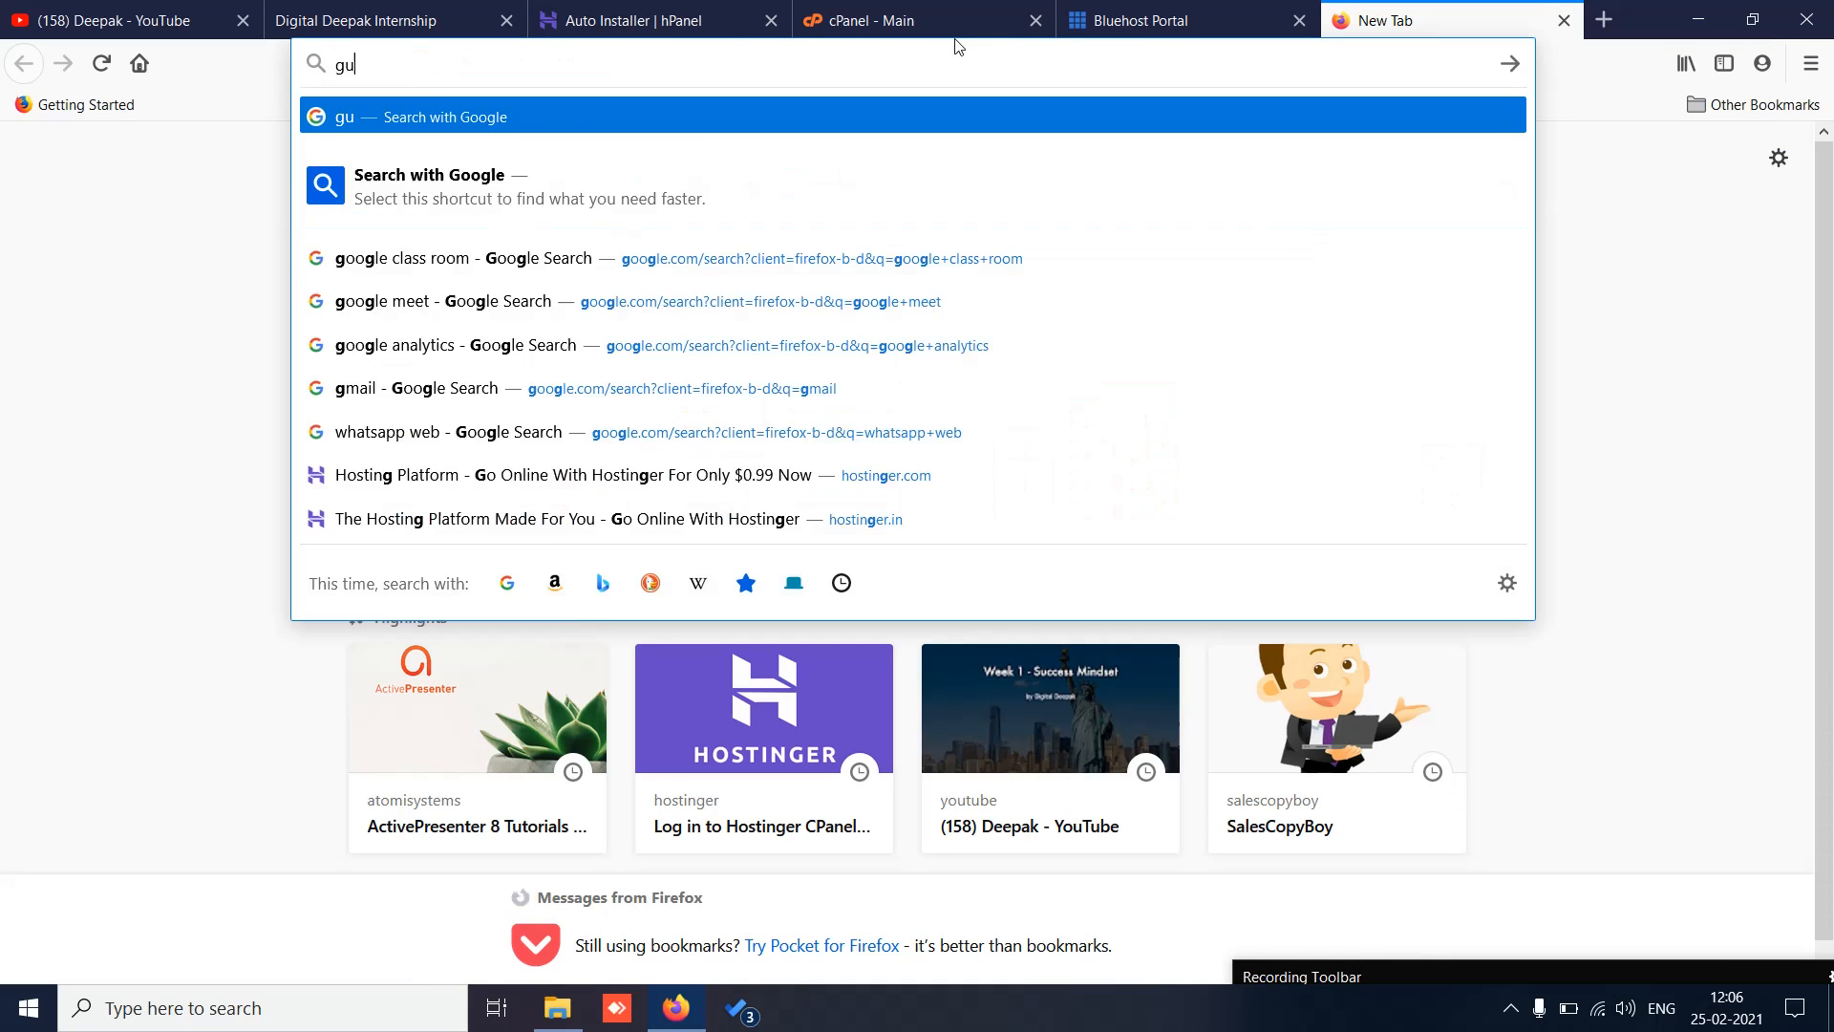
key("BackSpace")
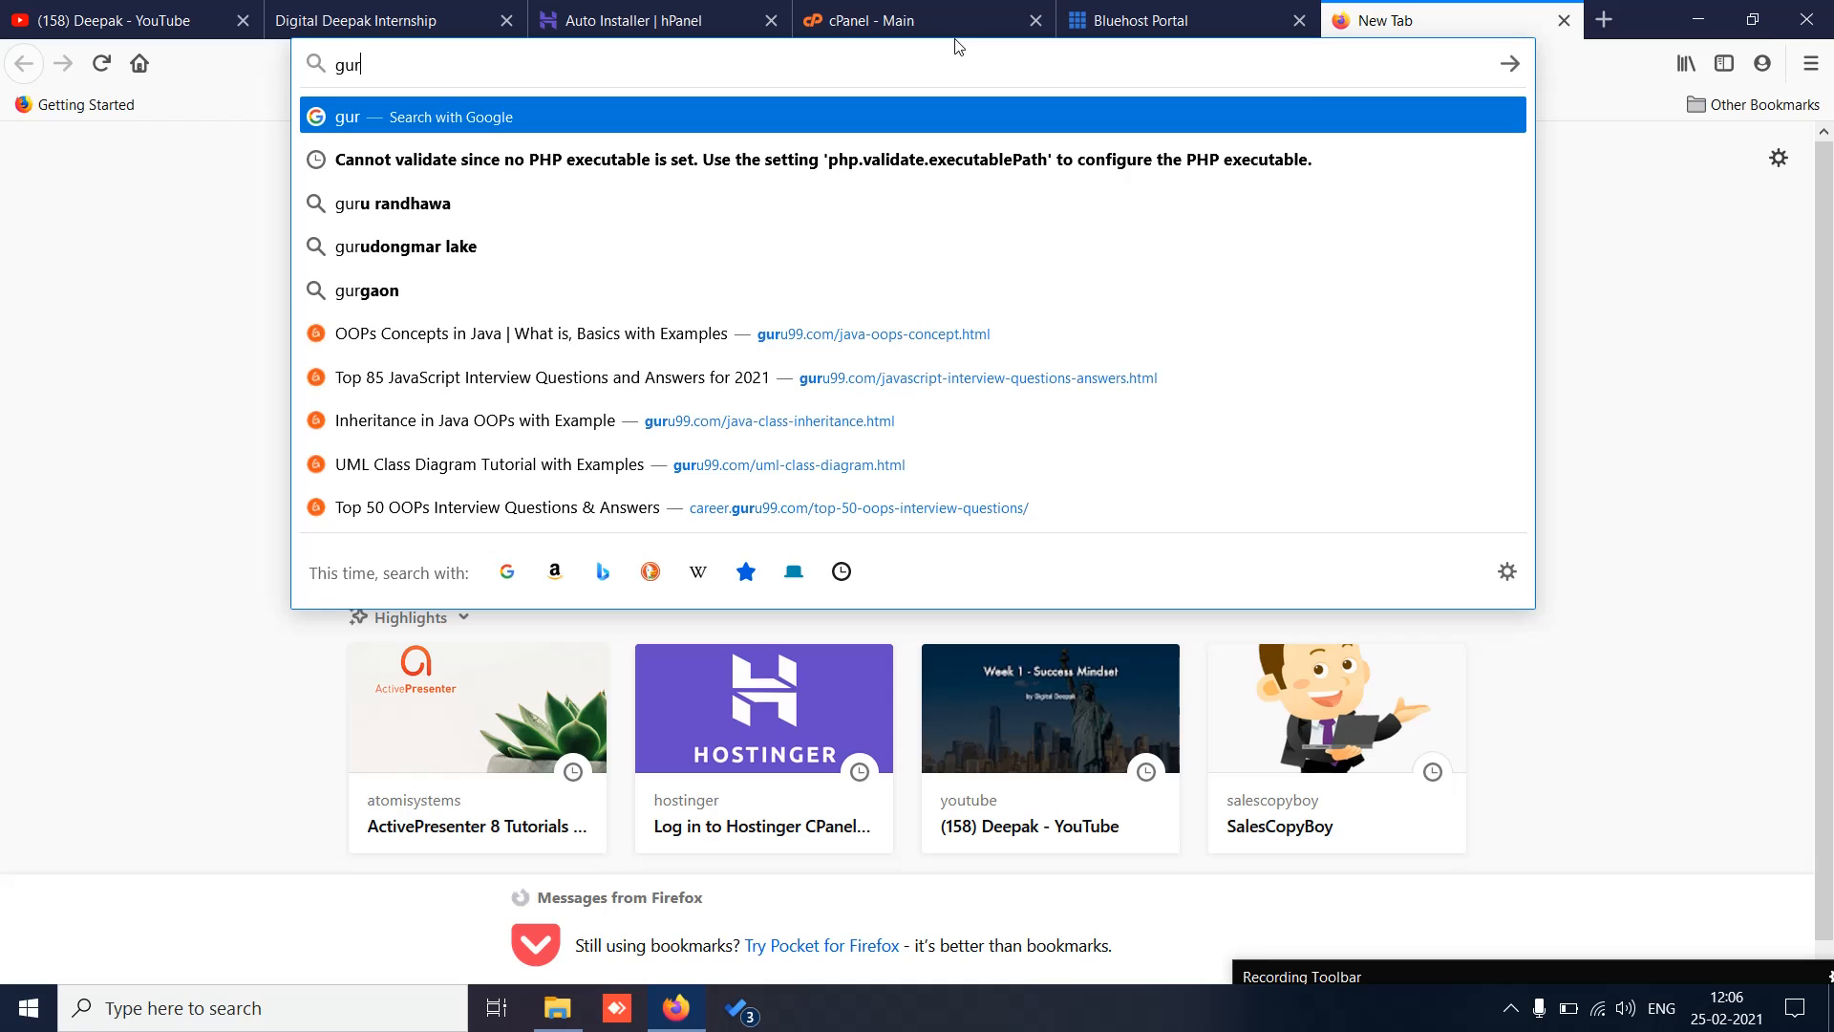
type("u.dig")
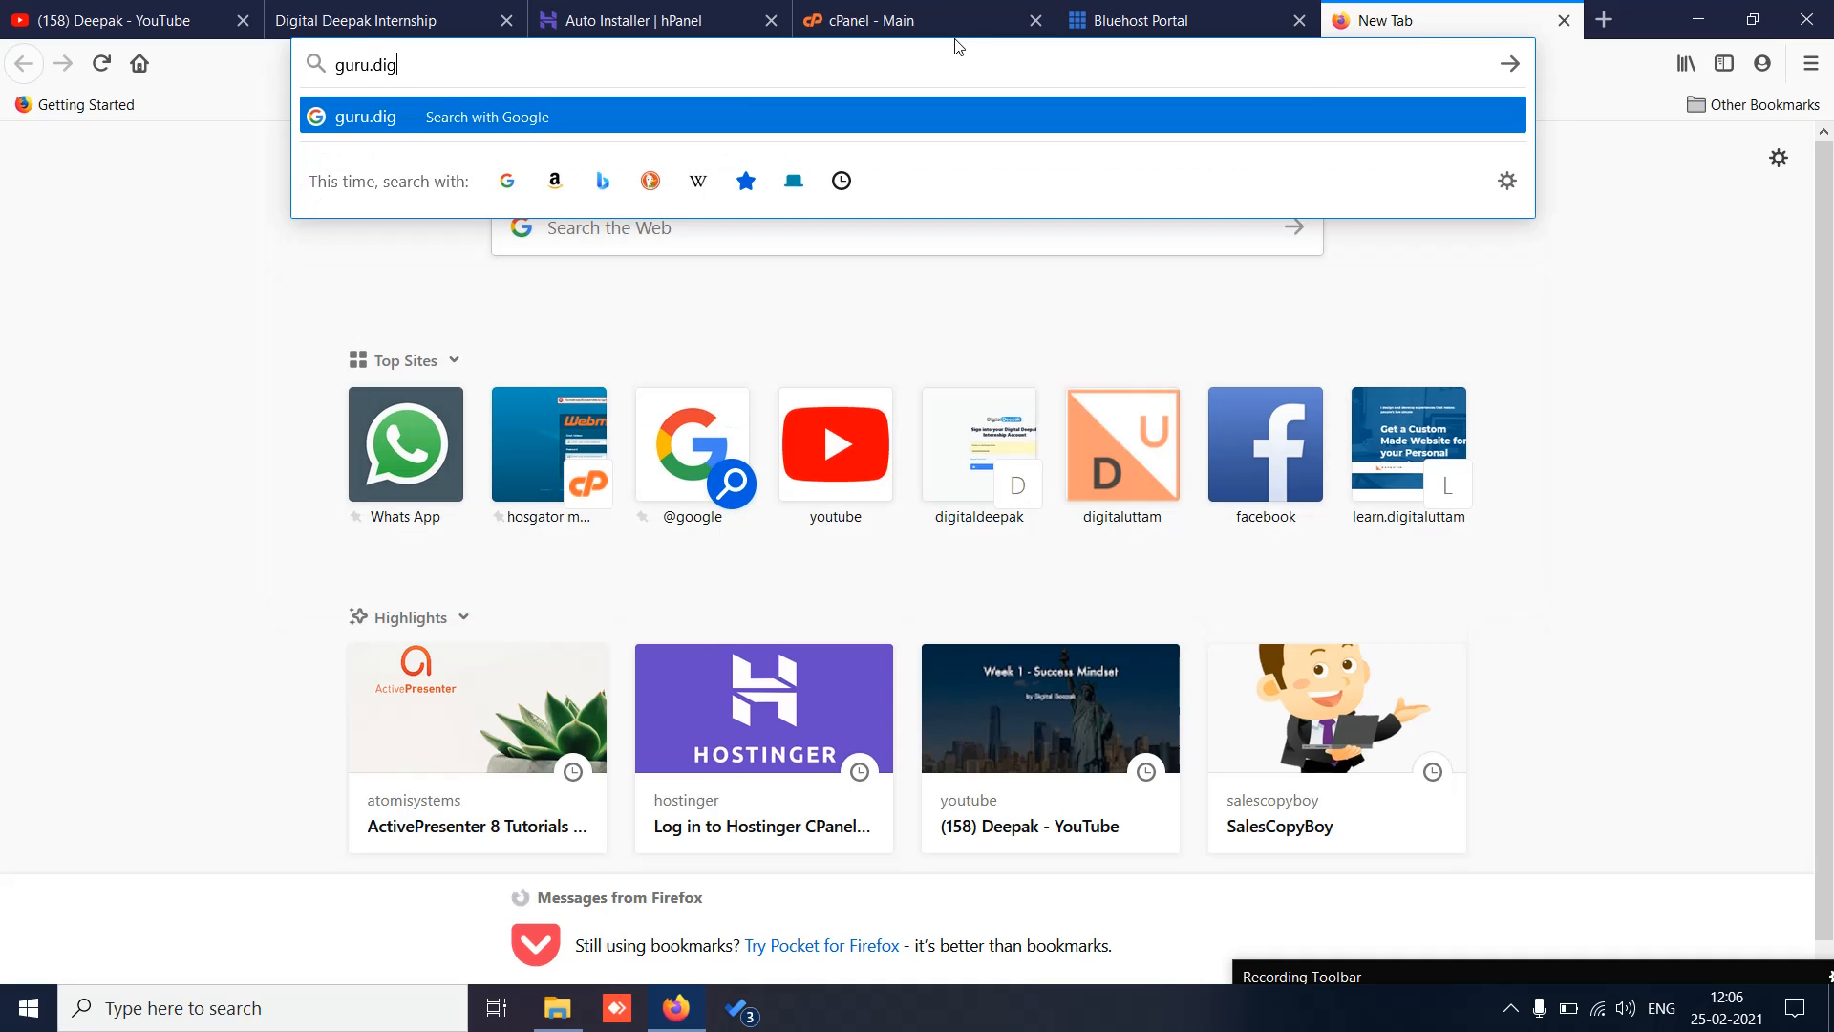
type("italutt")
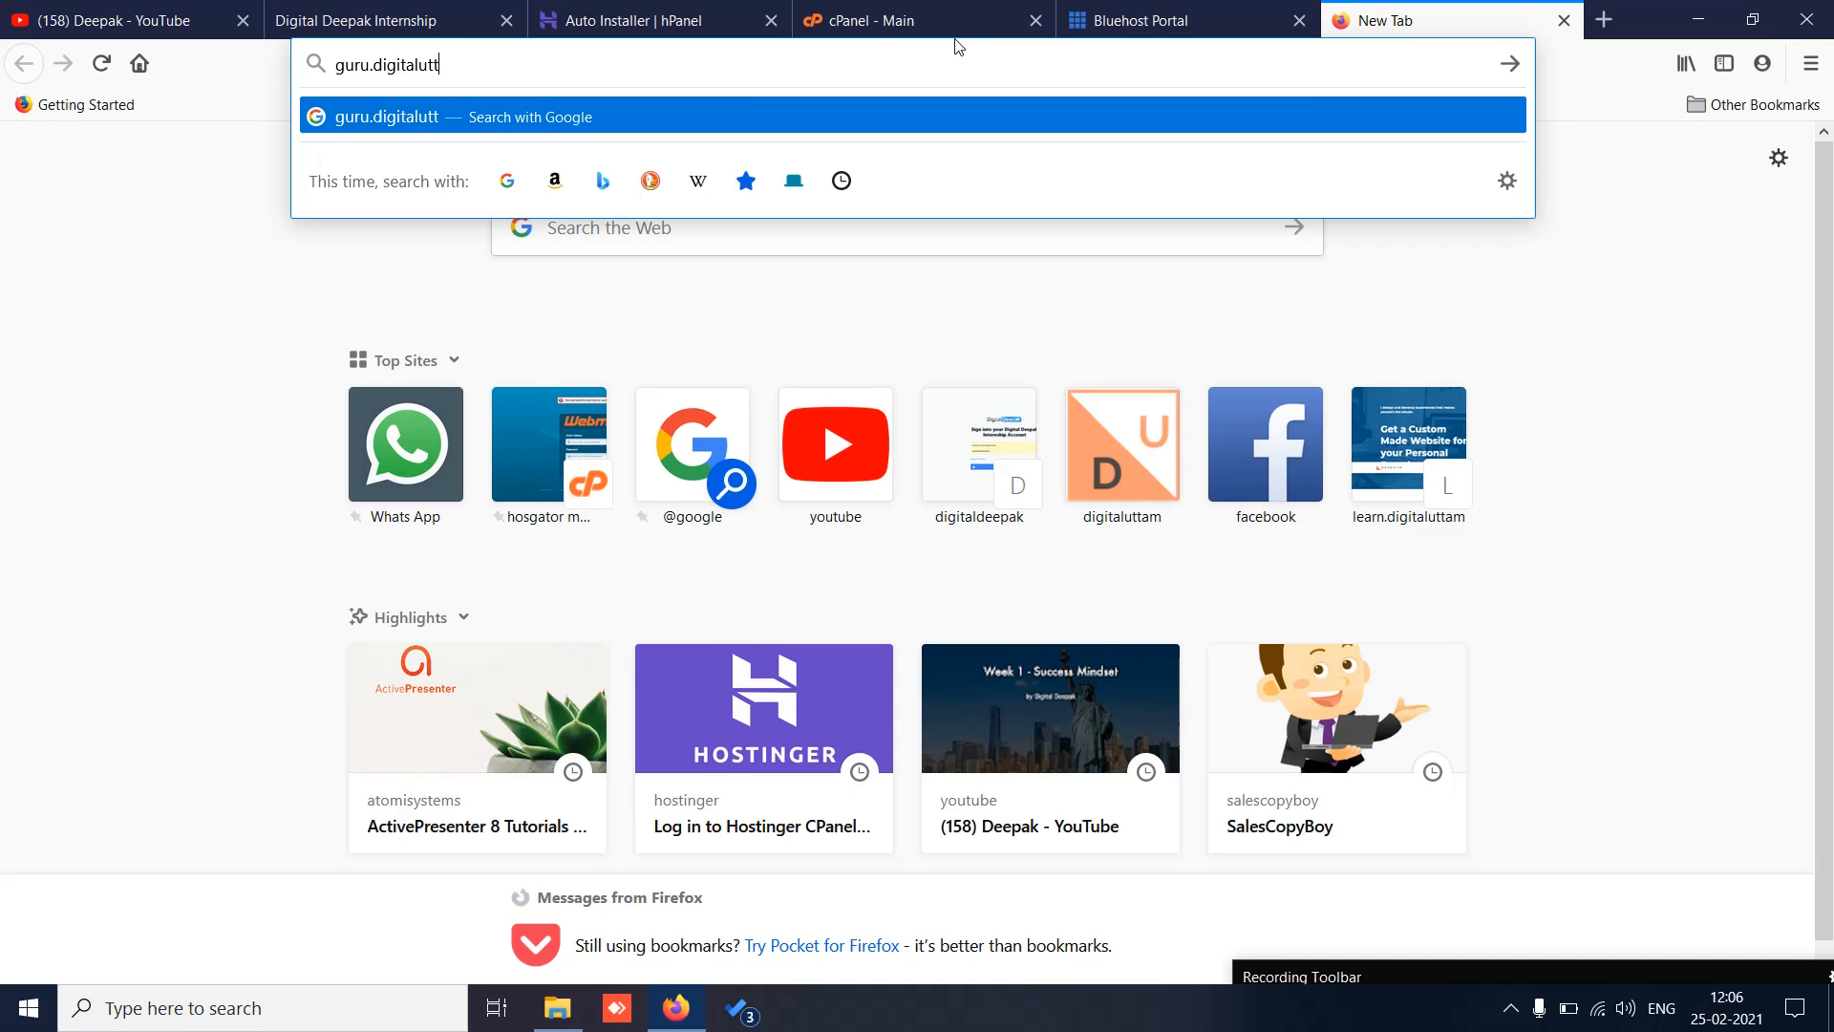
type("am.com")
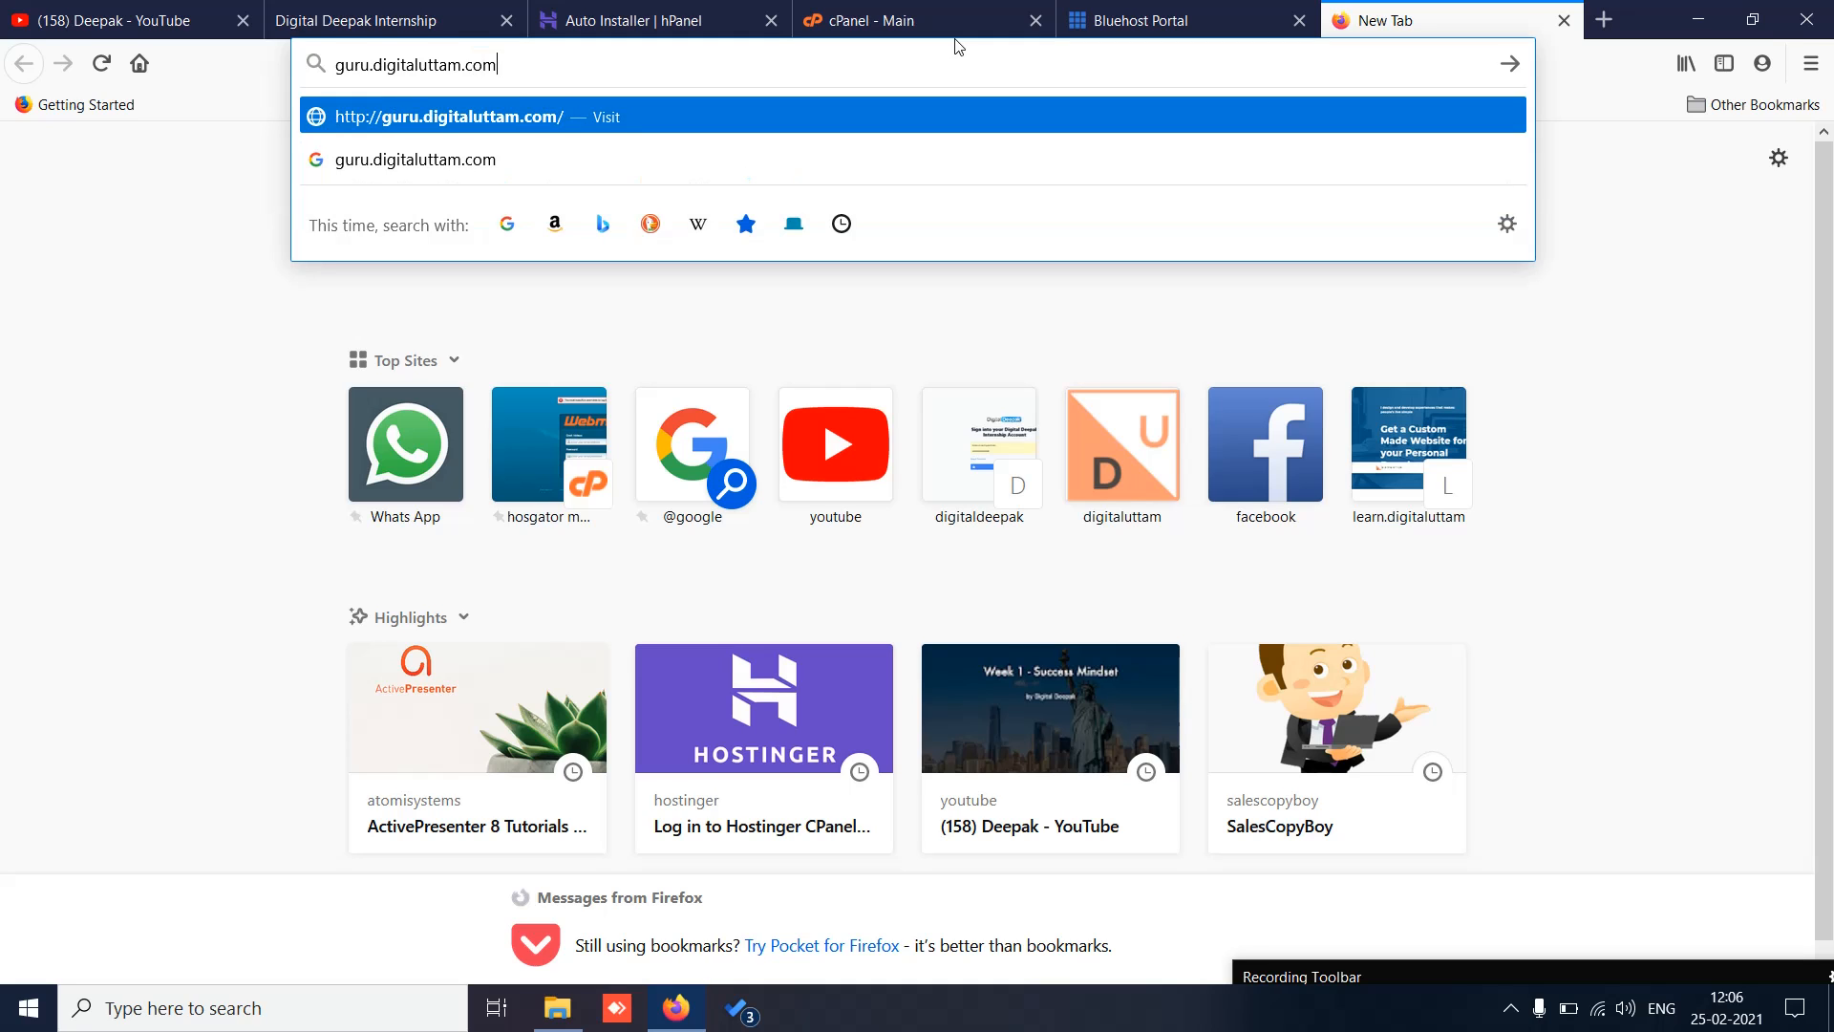
key("Return")
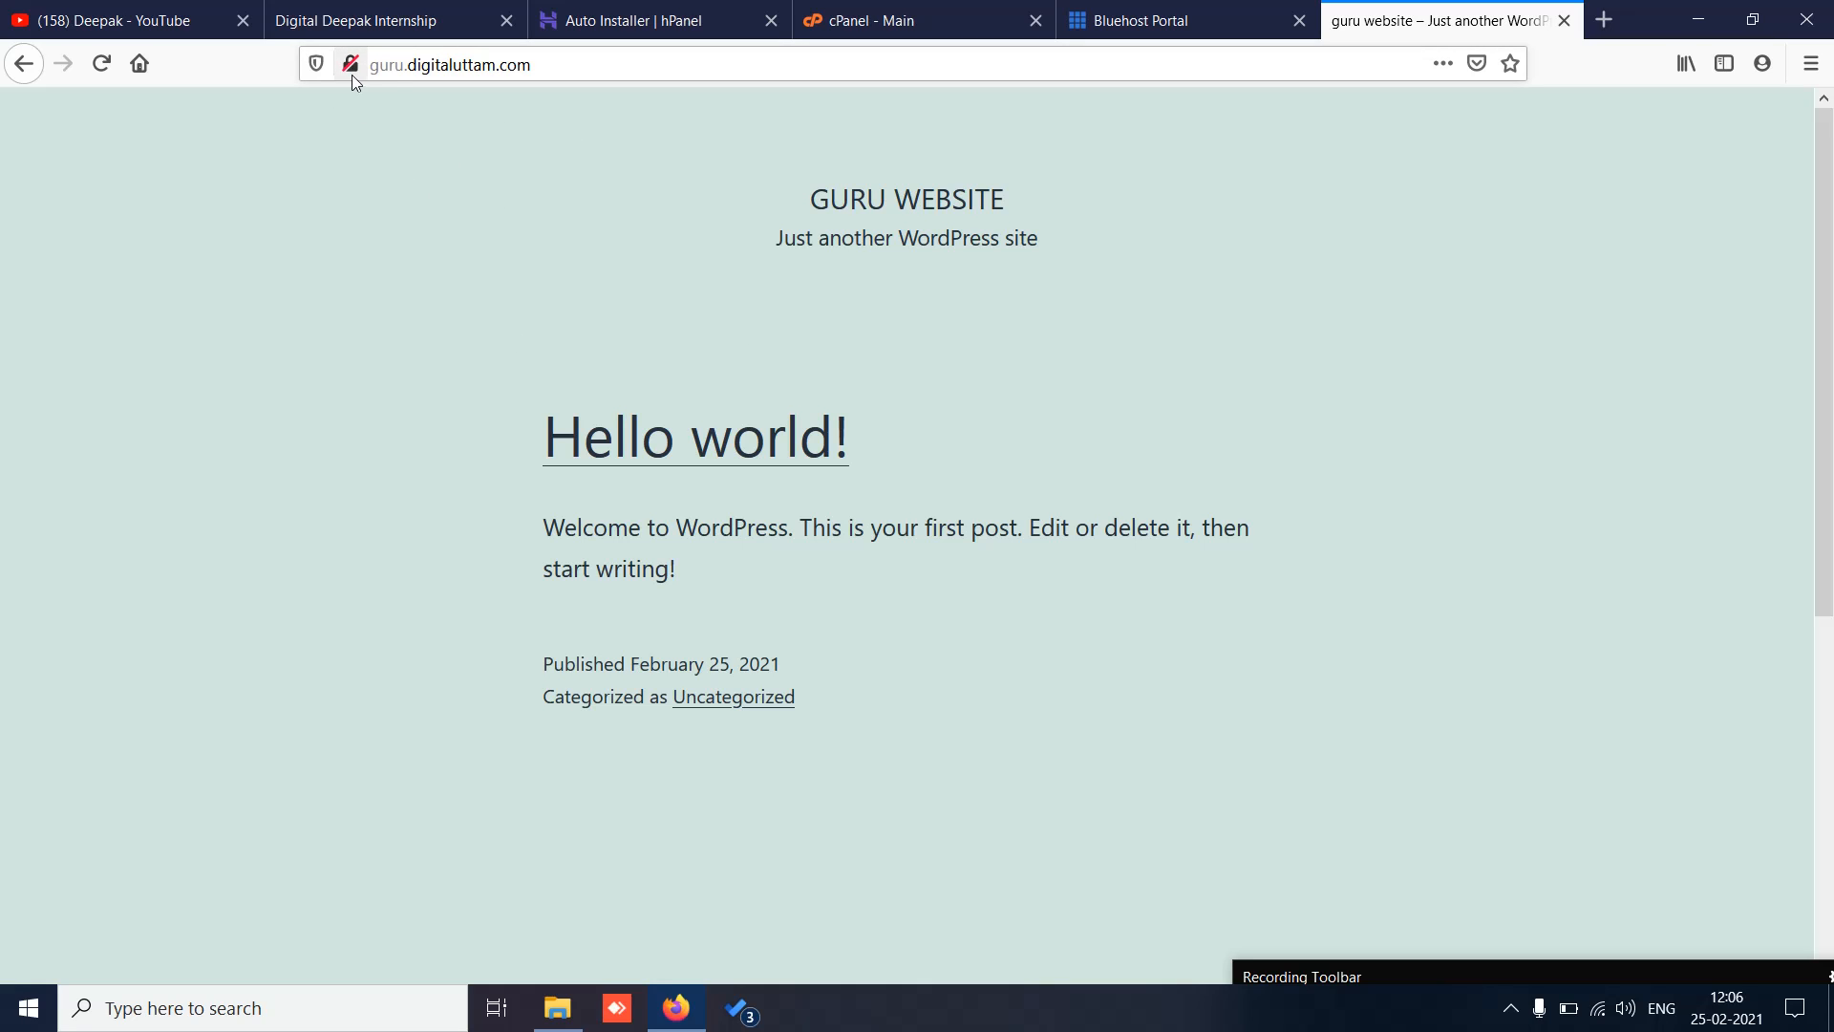
left_click(659, 10)
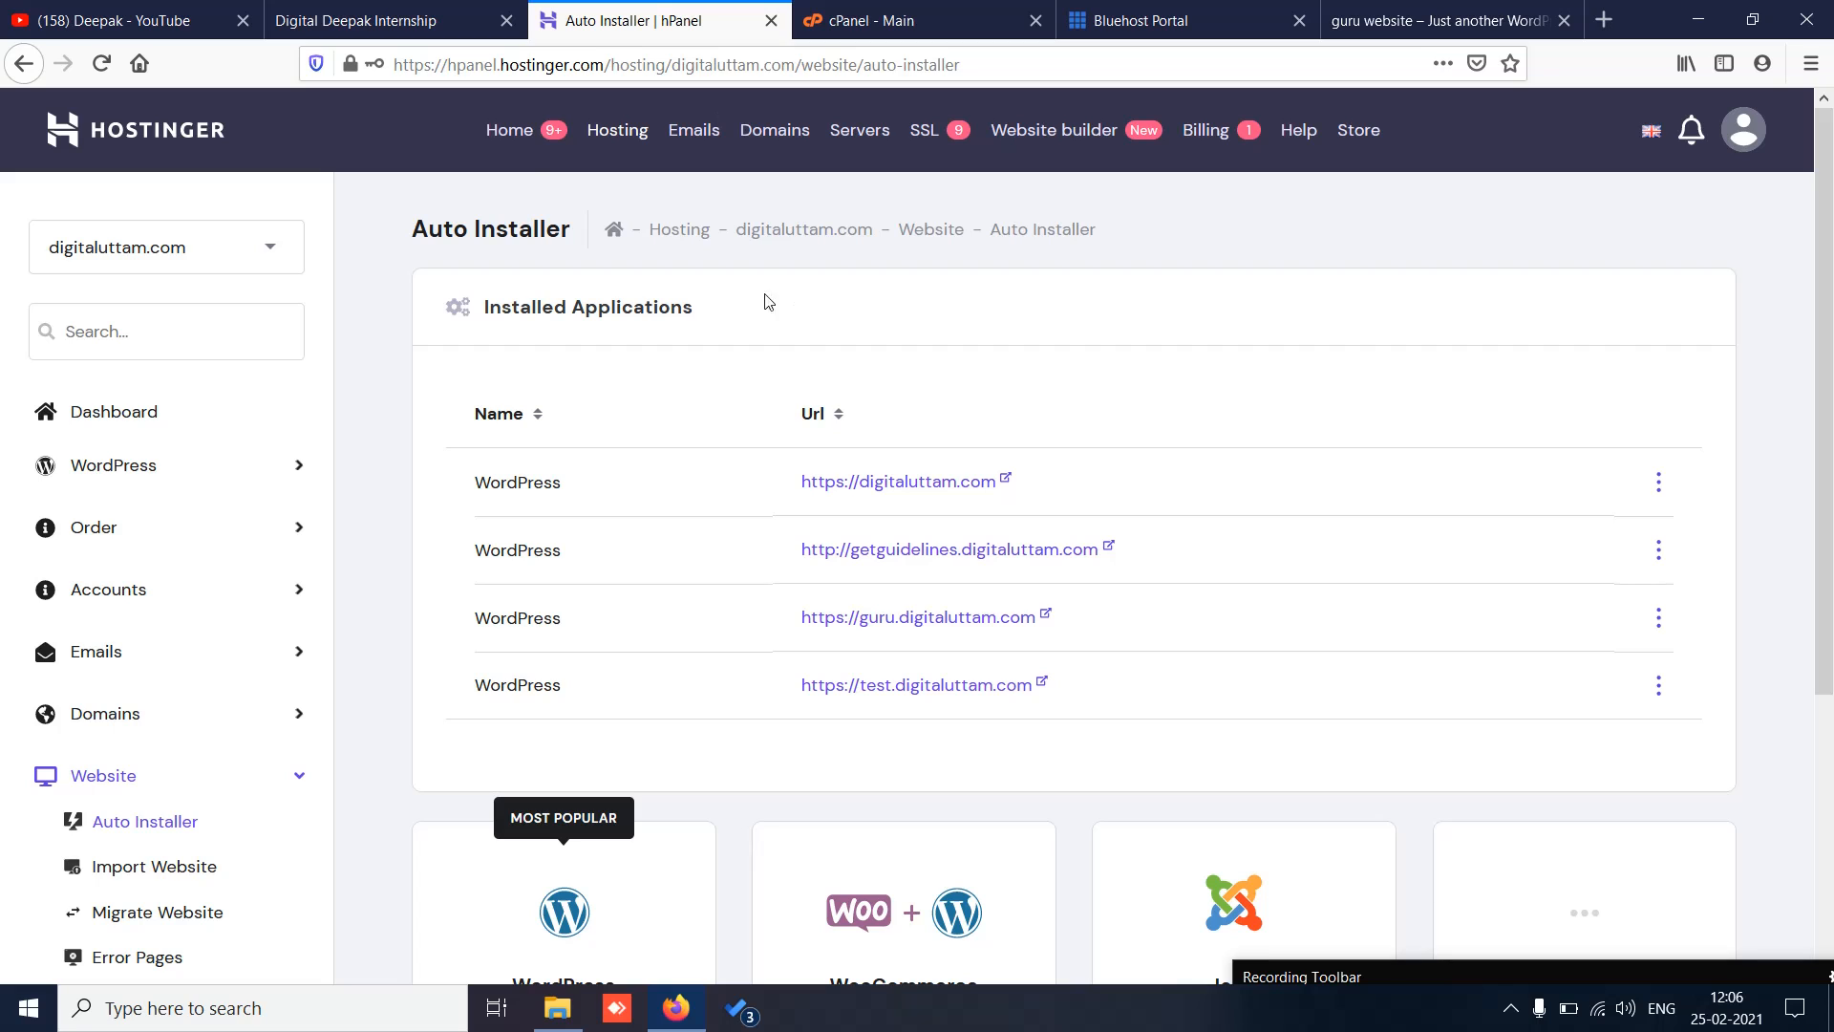
Step: Install a Let's Encrypt SSL certificate on guru.digitaluttam.com and reload the site over https
left_click(519, 141)
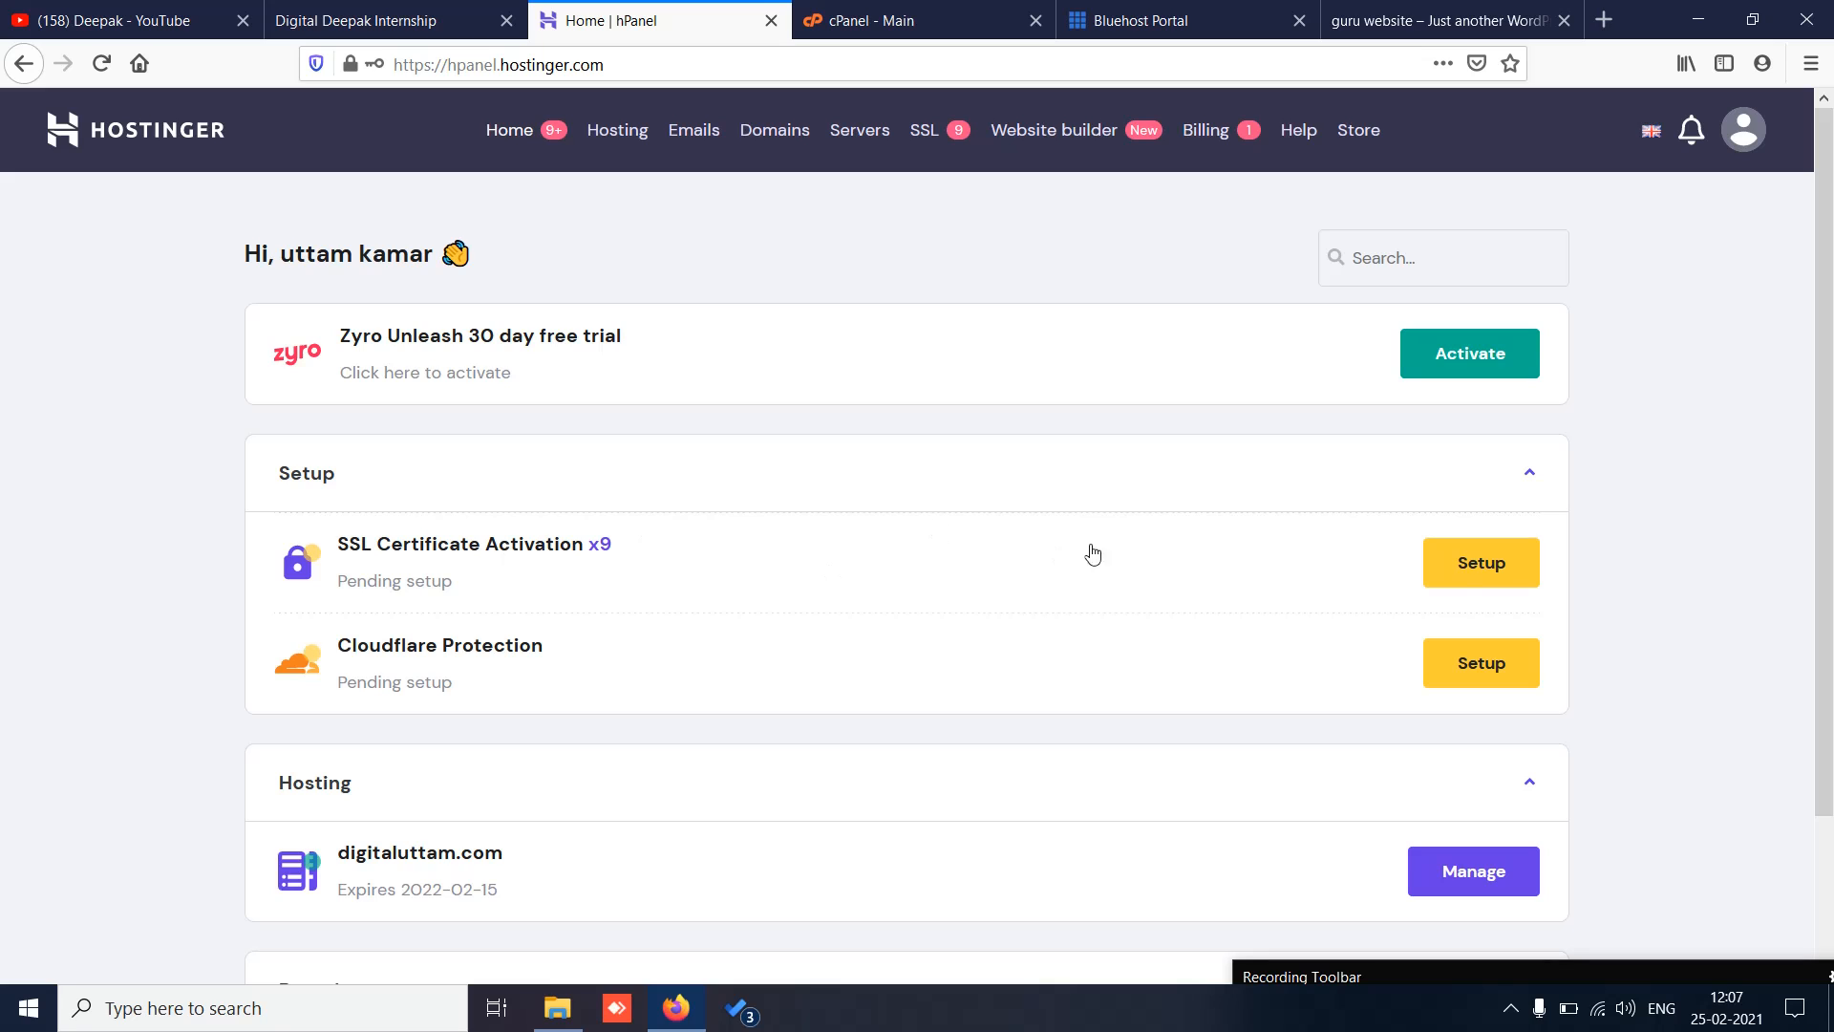
left_click(1462, 573)
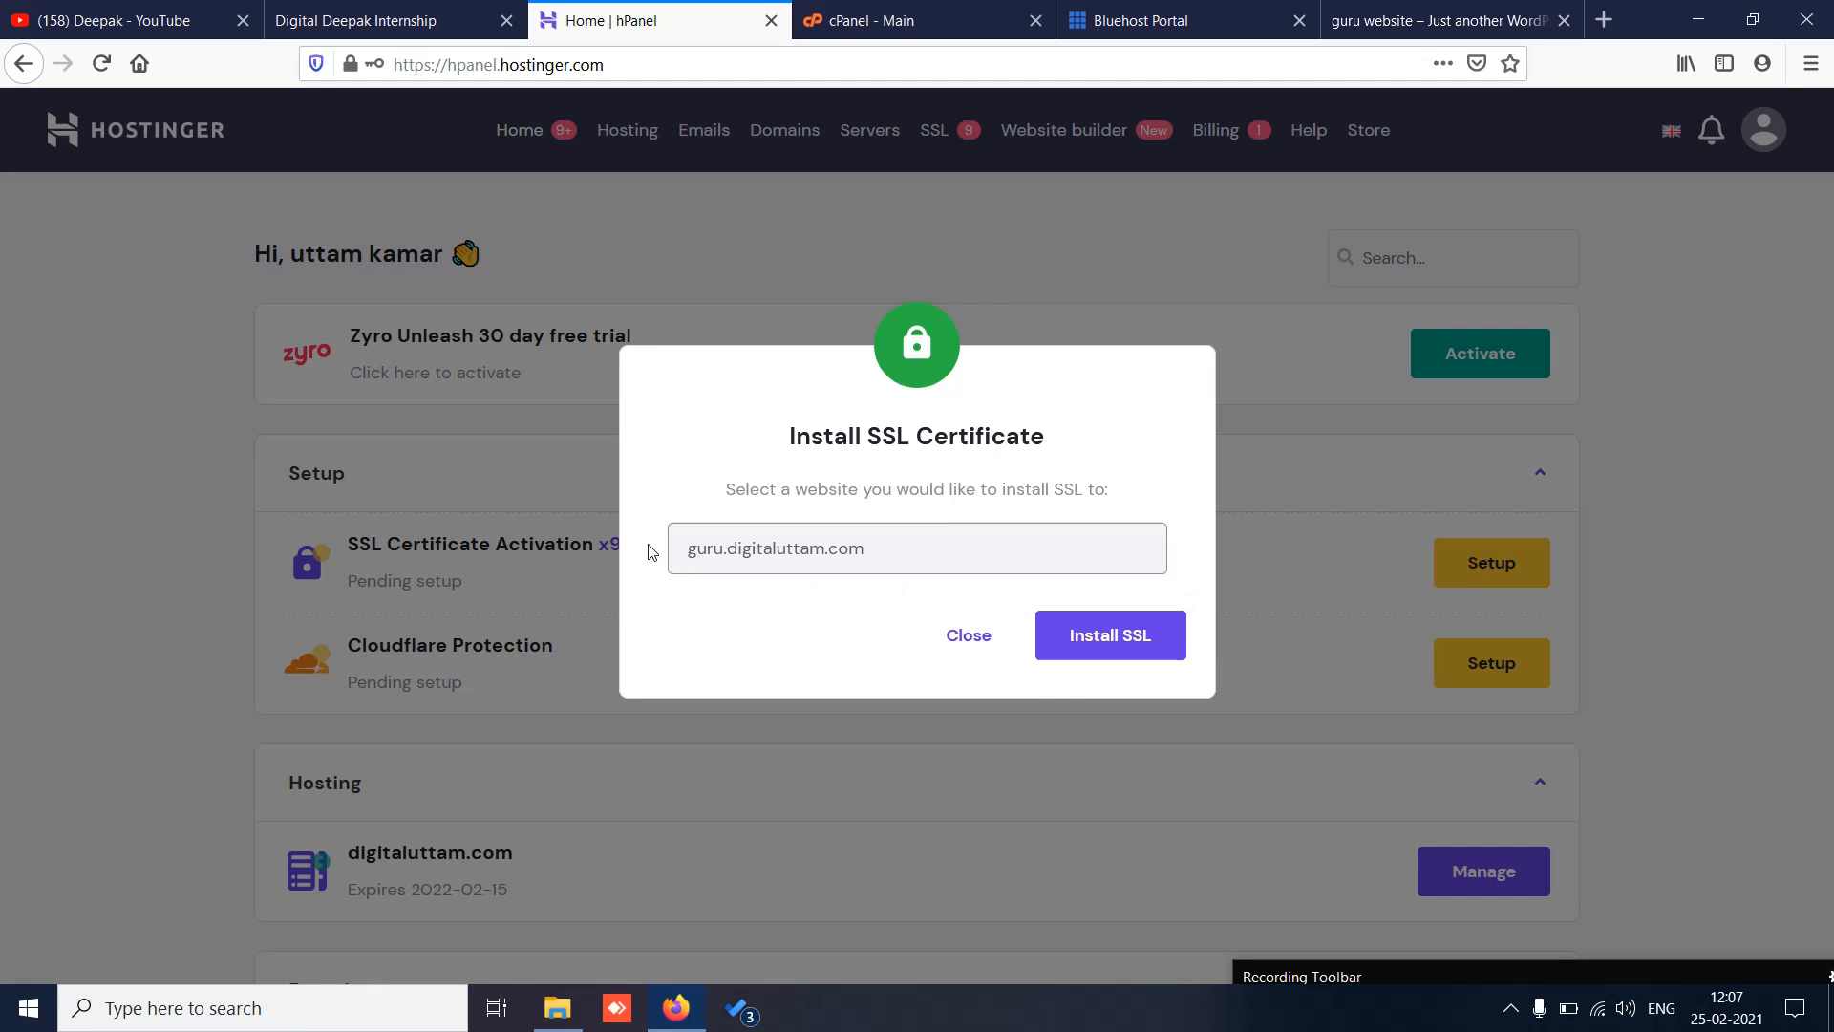
left_click_drag(683, 558, 913, 550)
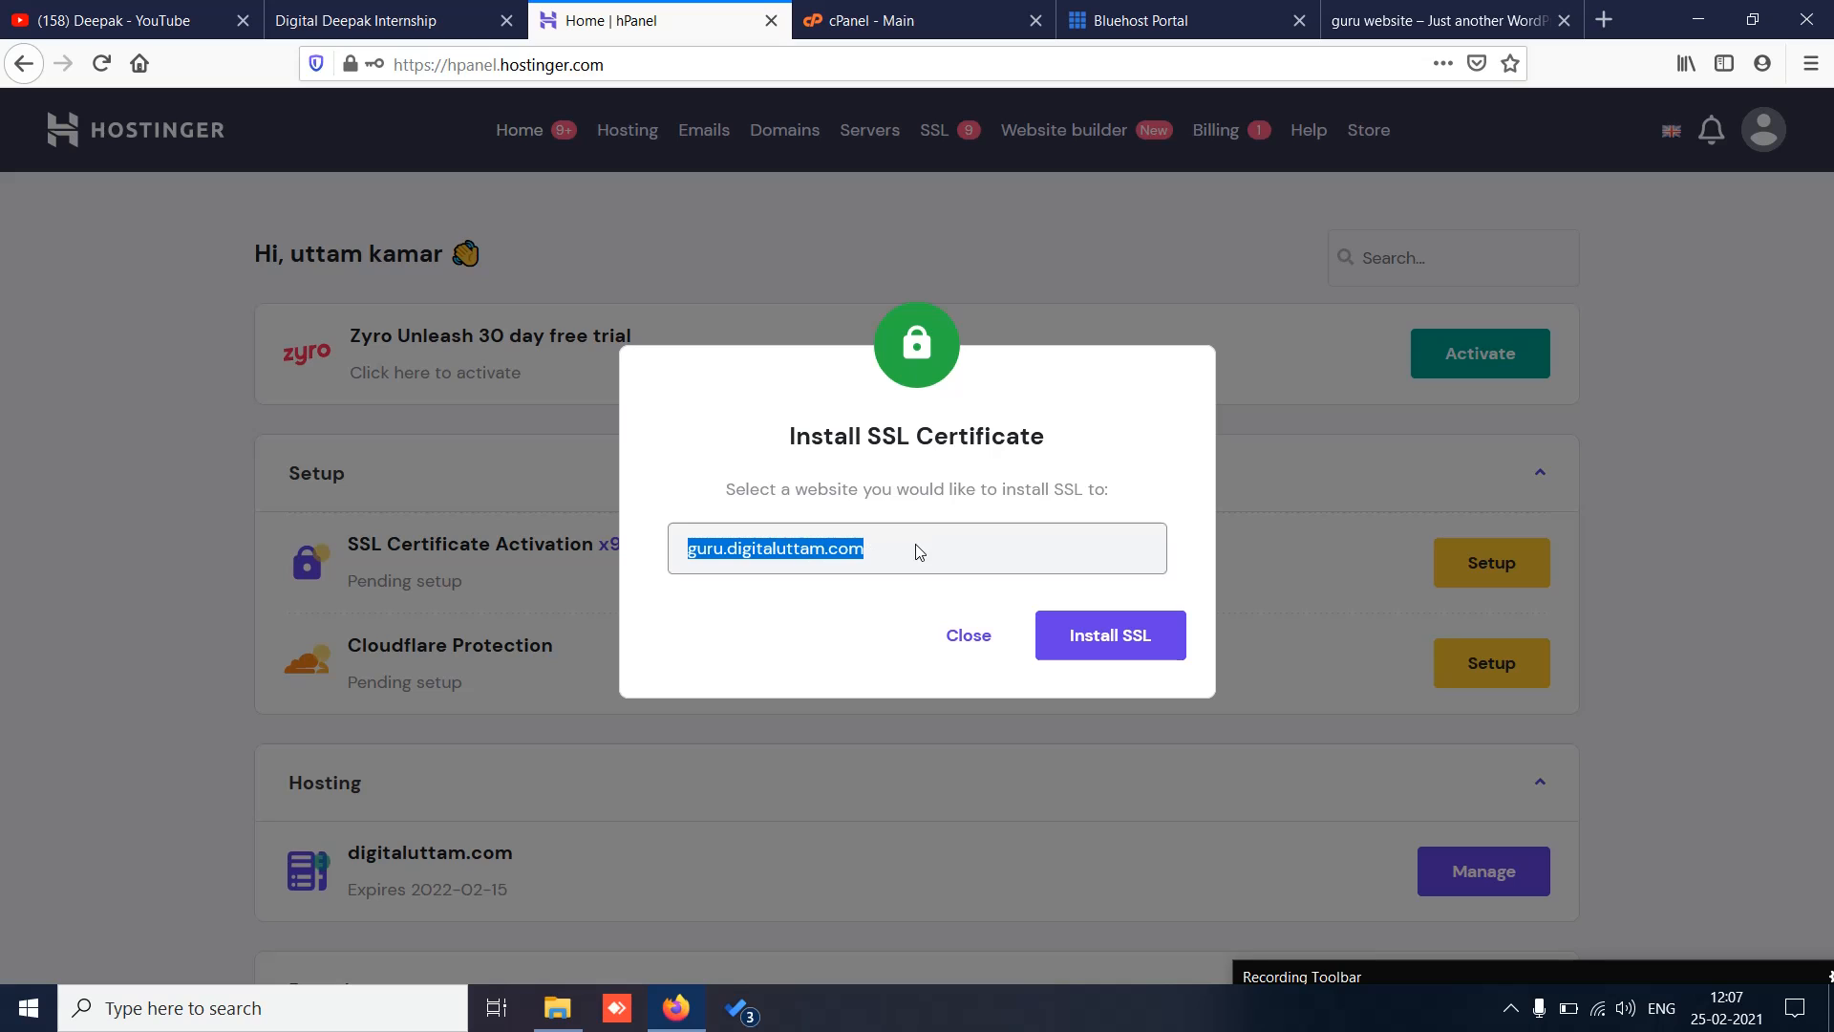
left_click(1160, 650)
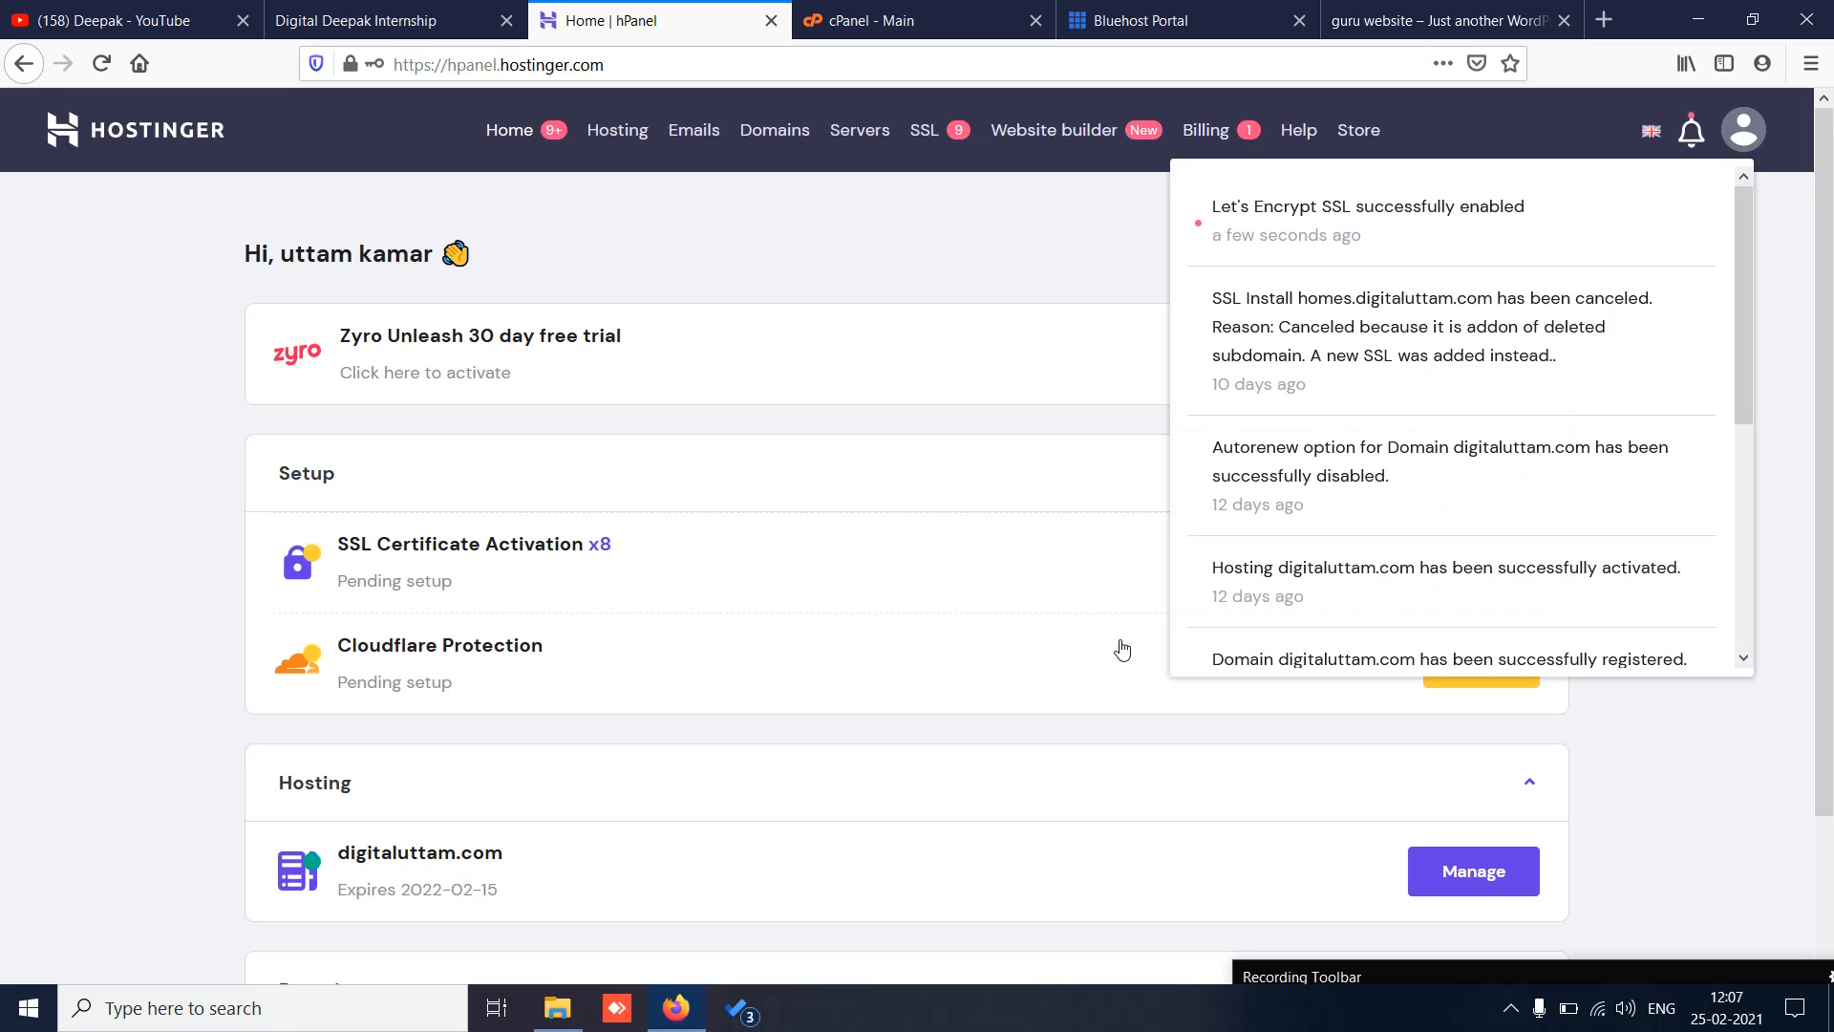
left_click(1437, 20)
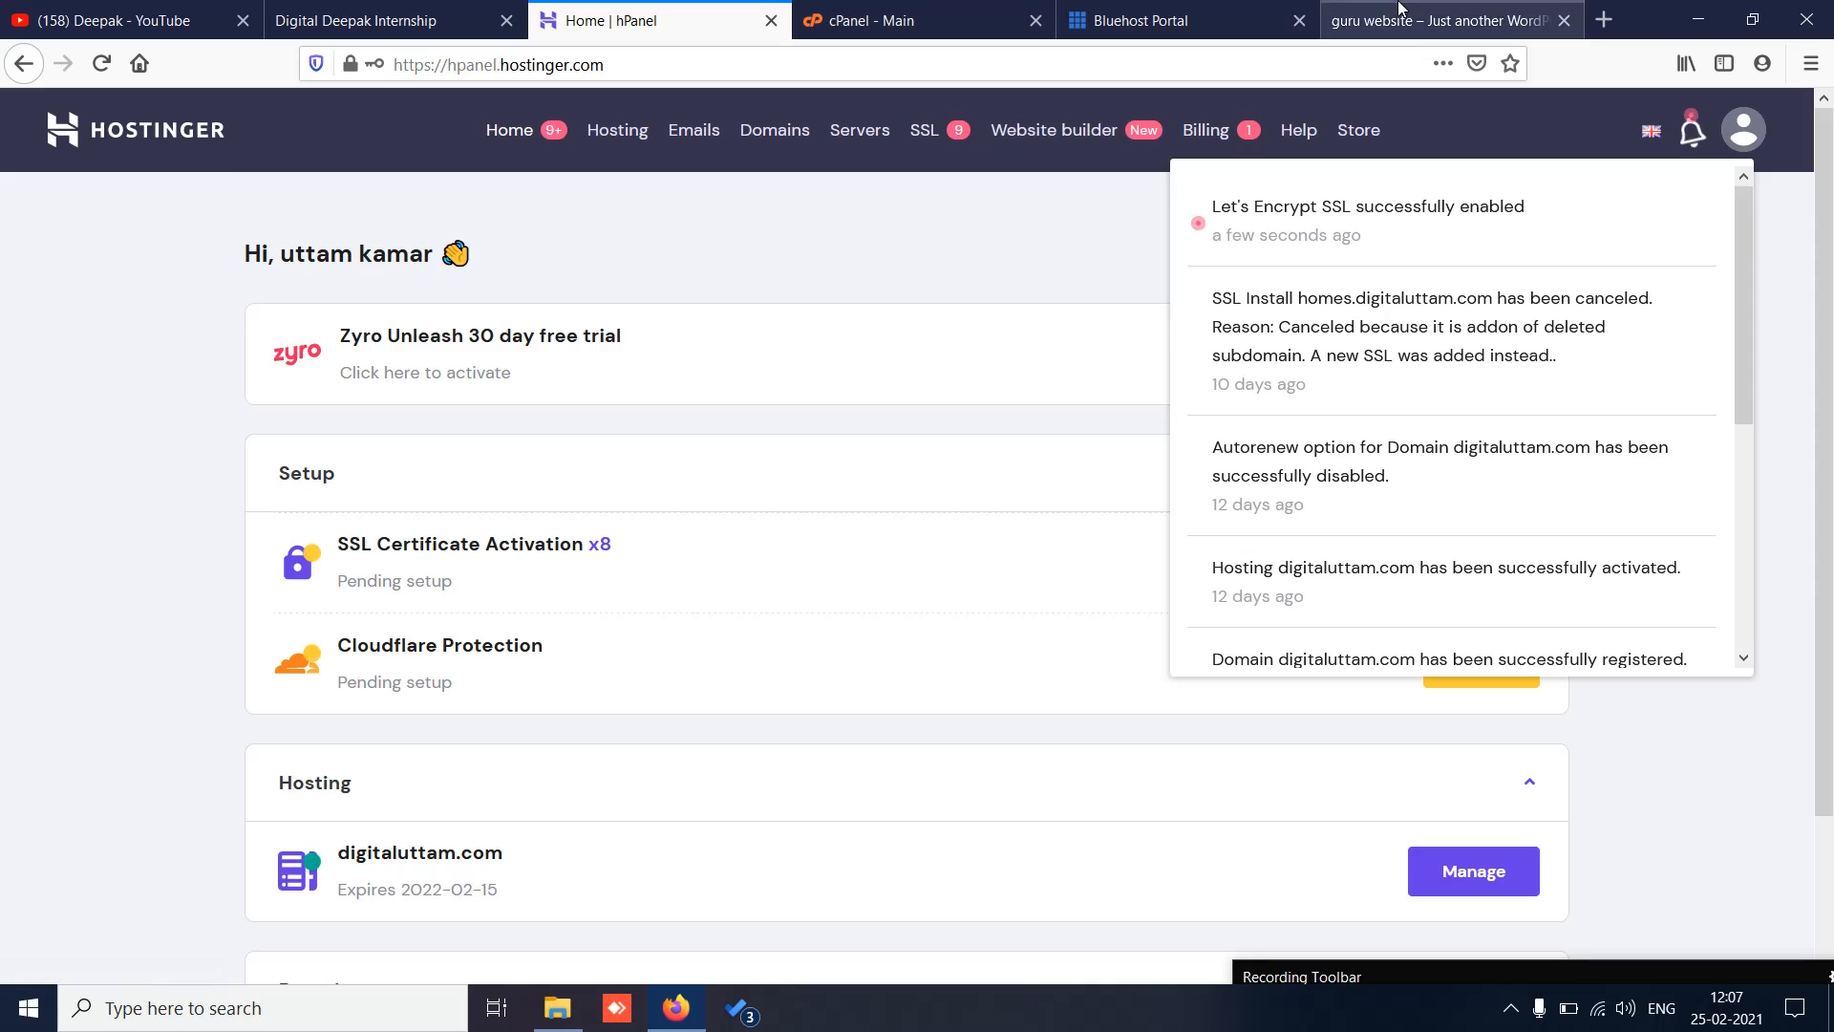
left_click(107, 63)
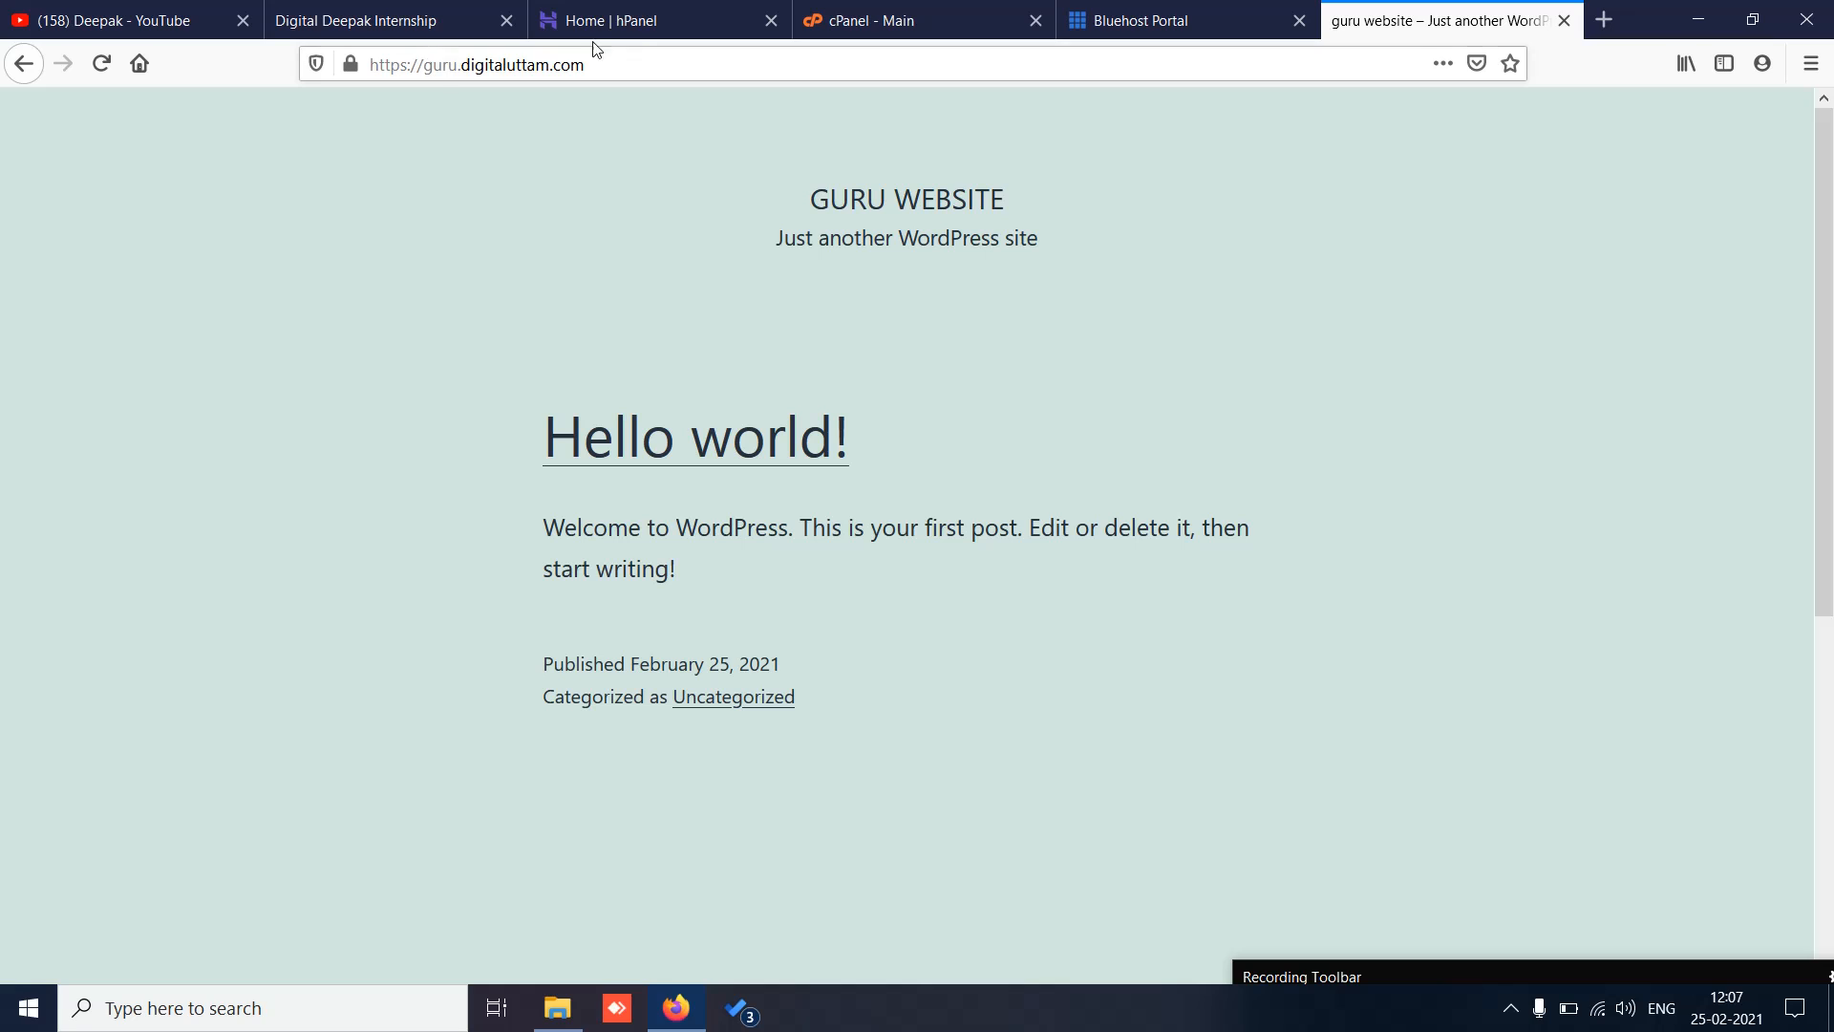
Step: Log in at guru.digitaluttam.com/wp-admin as guru with the admin password, without saving the login
left_click(613, 63)
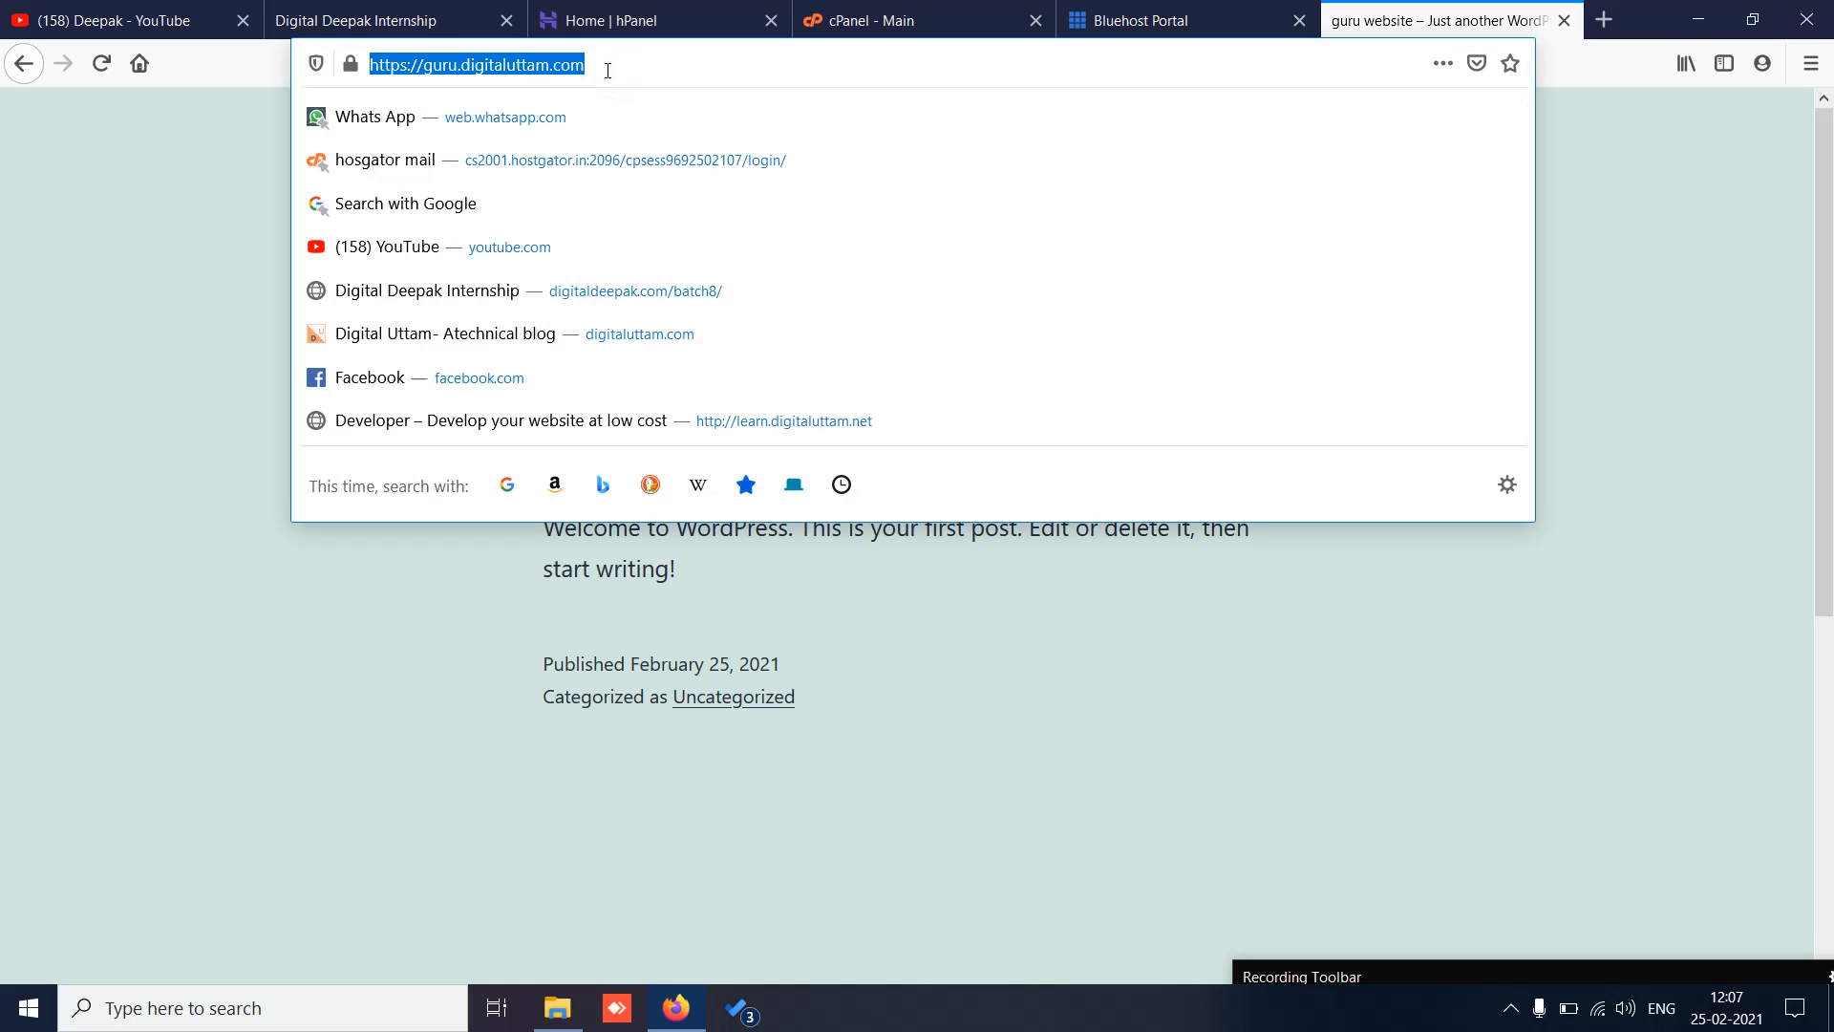
left_click(608, 70)
type("/wp")
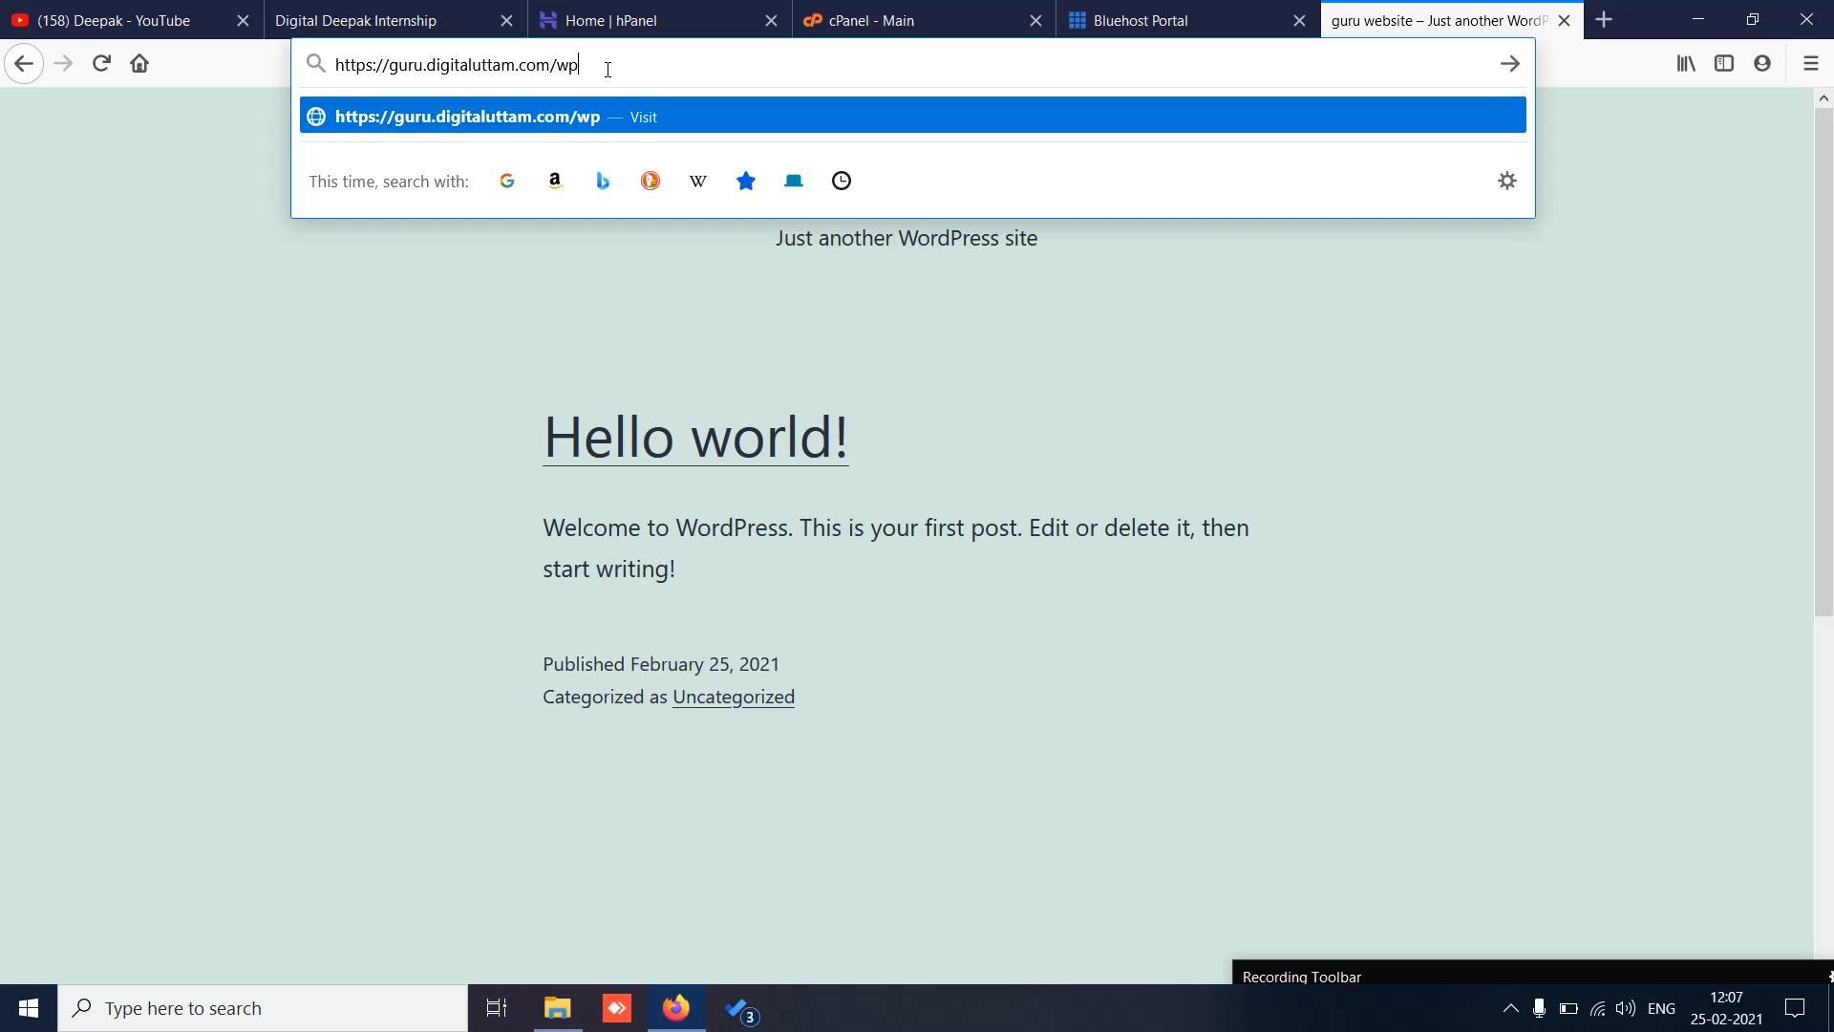
type("-admin")
key("Return")
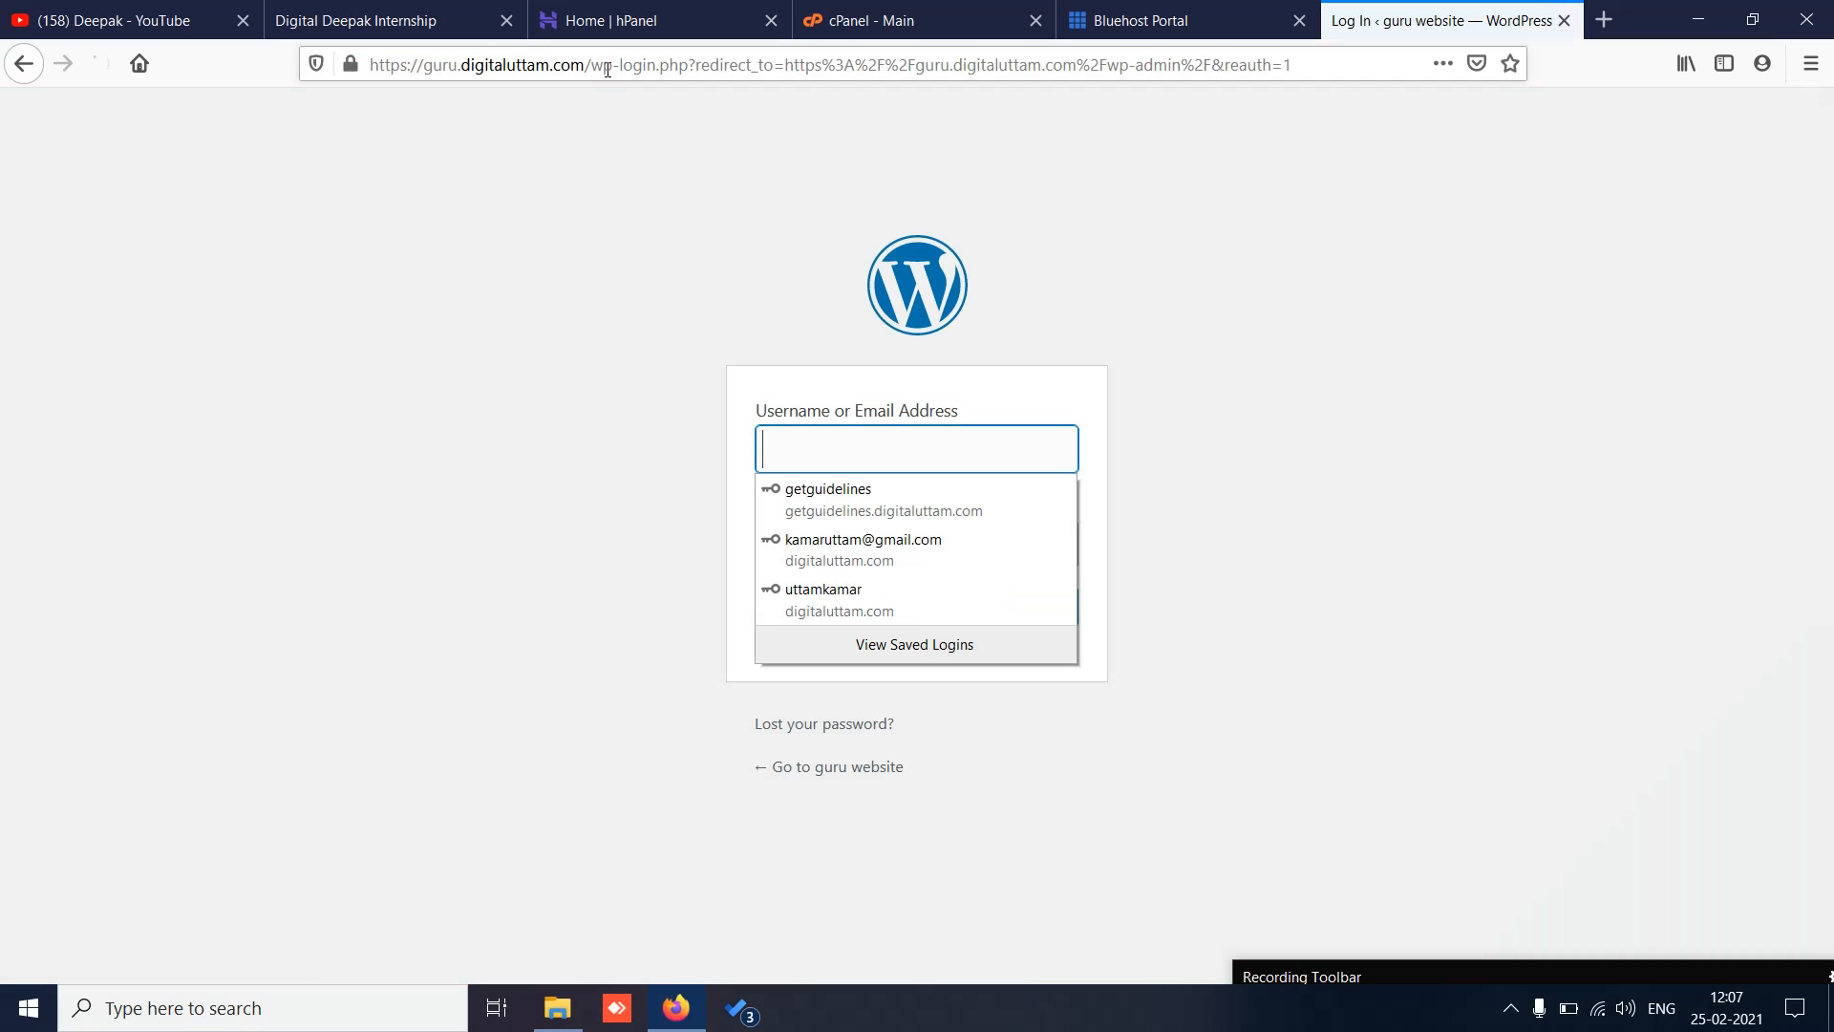
type("guru")
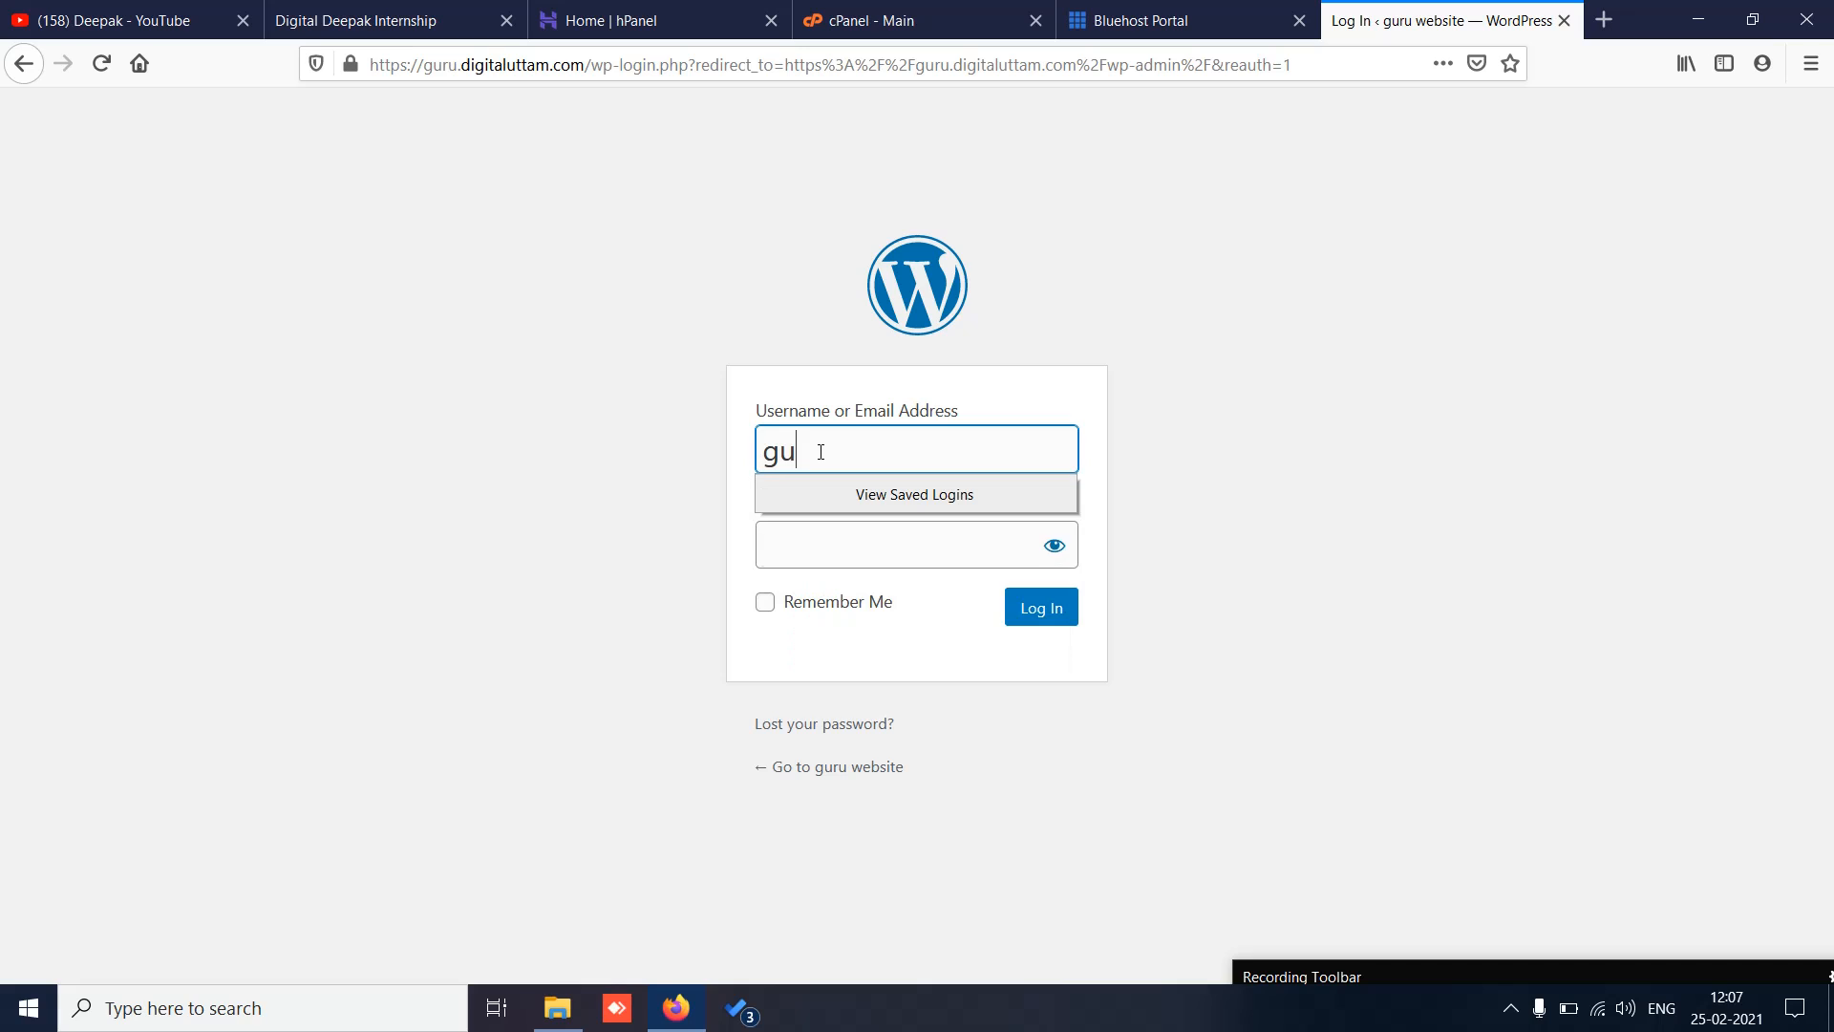
left_click(808, 550)
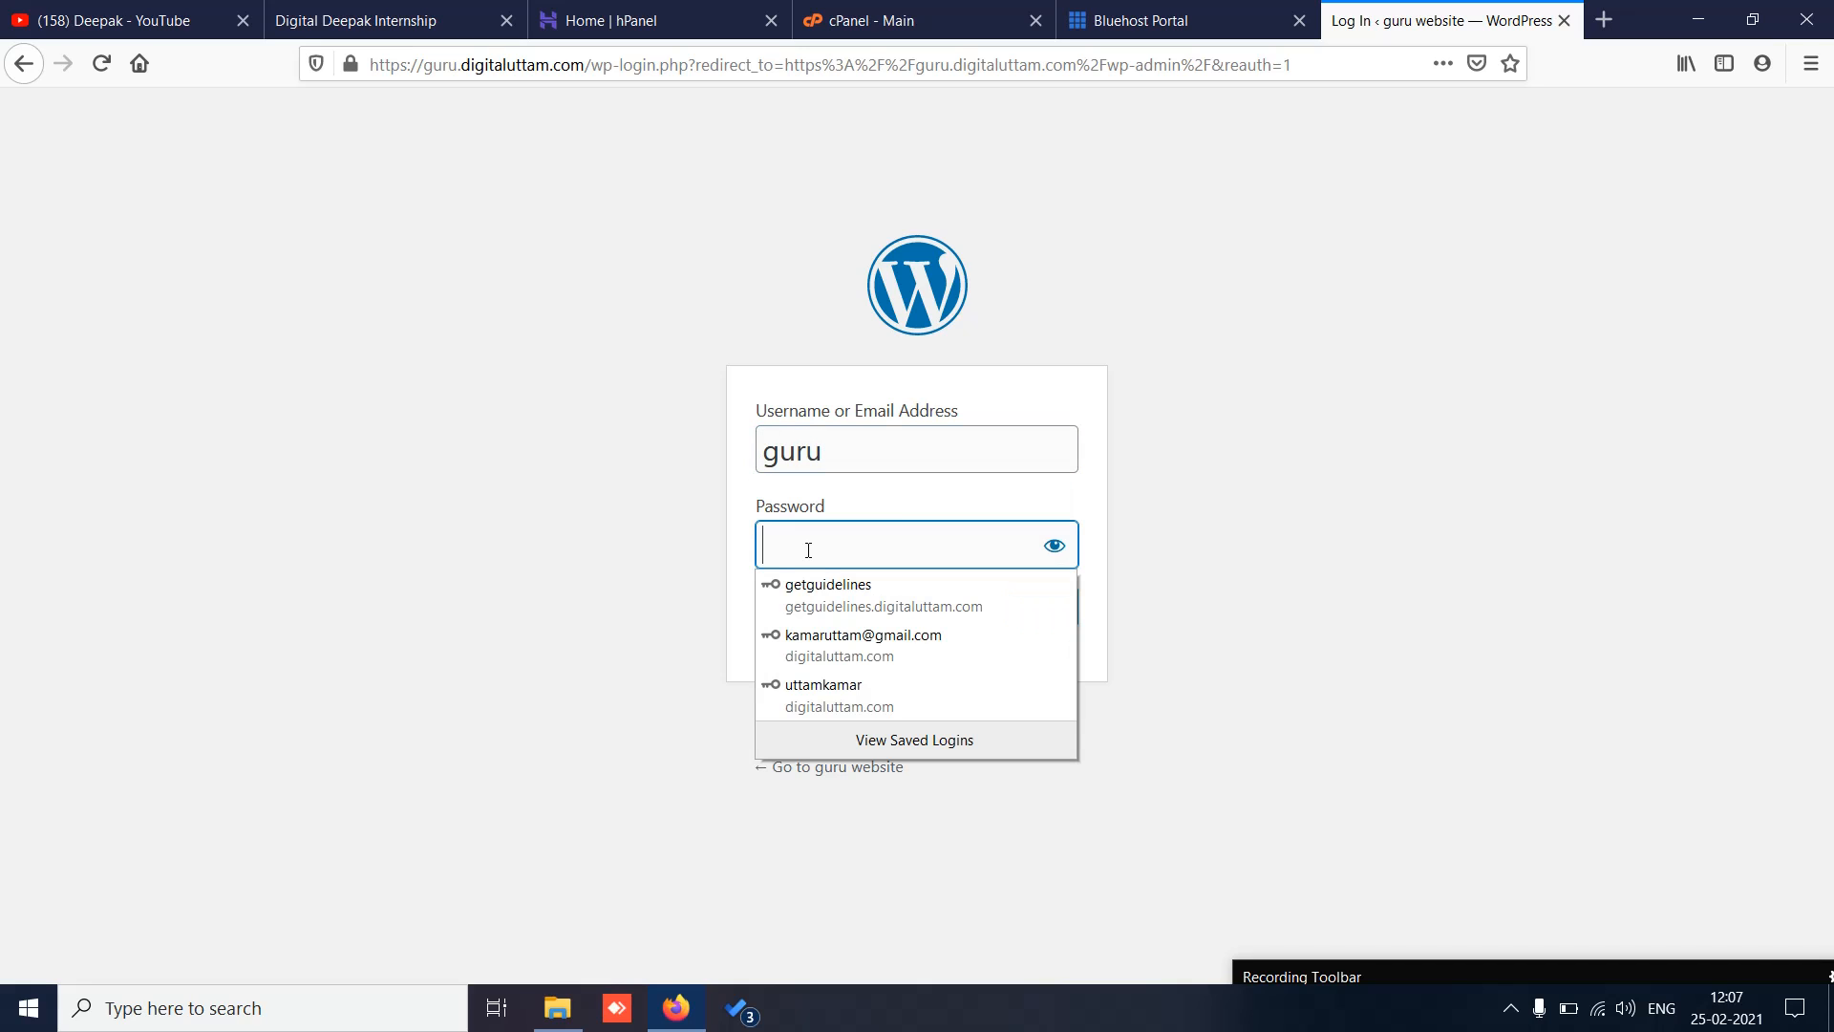
type("••")
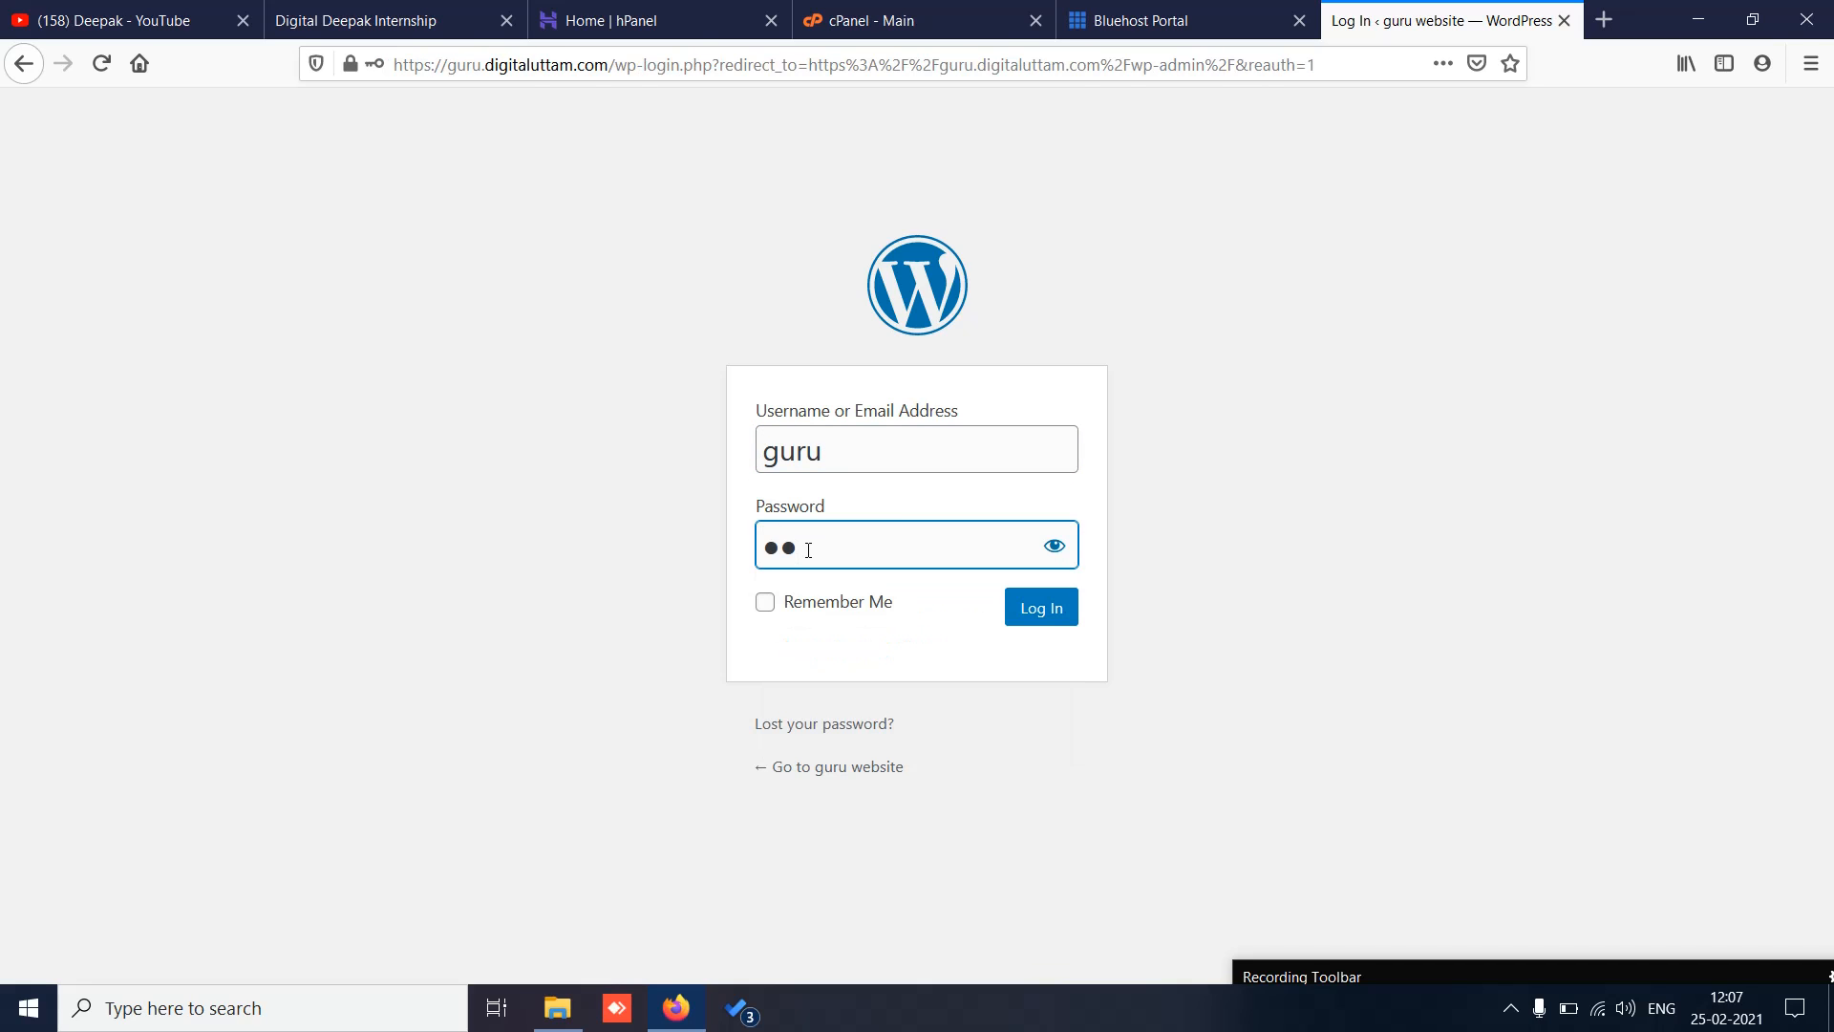
type("••••••")
left_click(1028, 619)
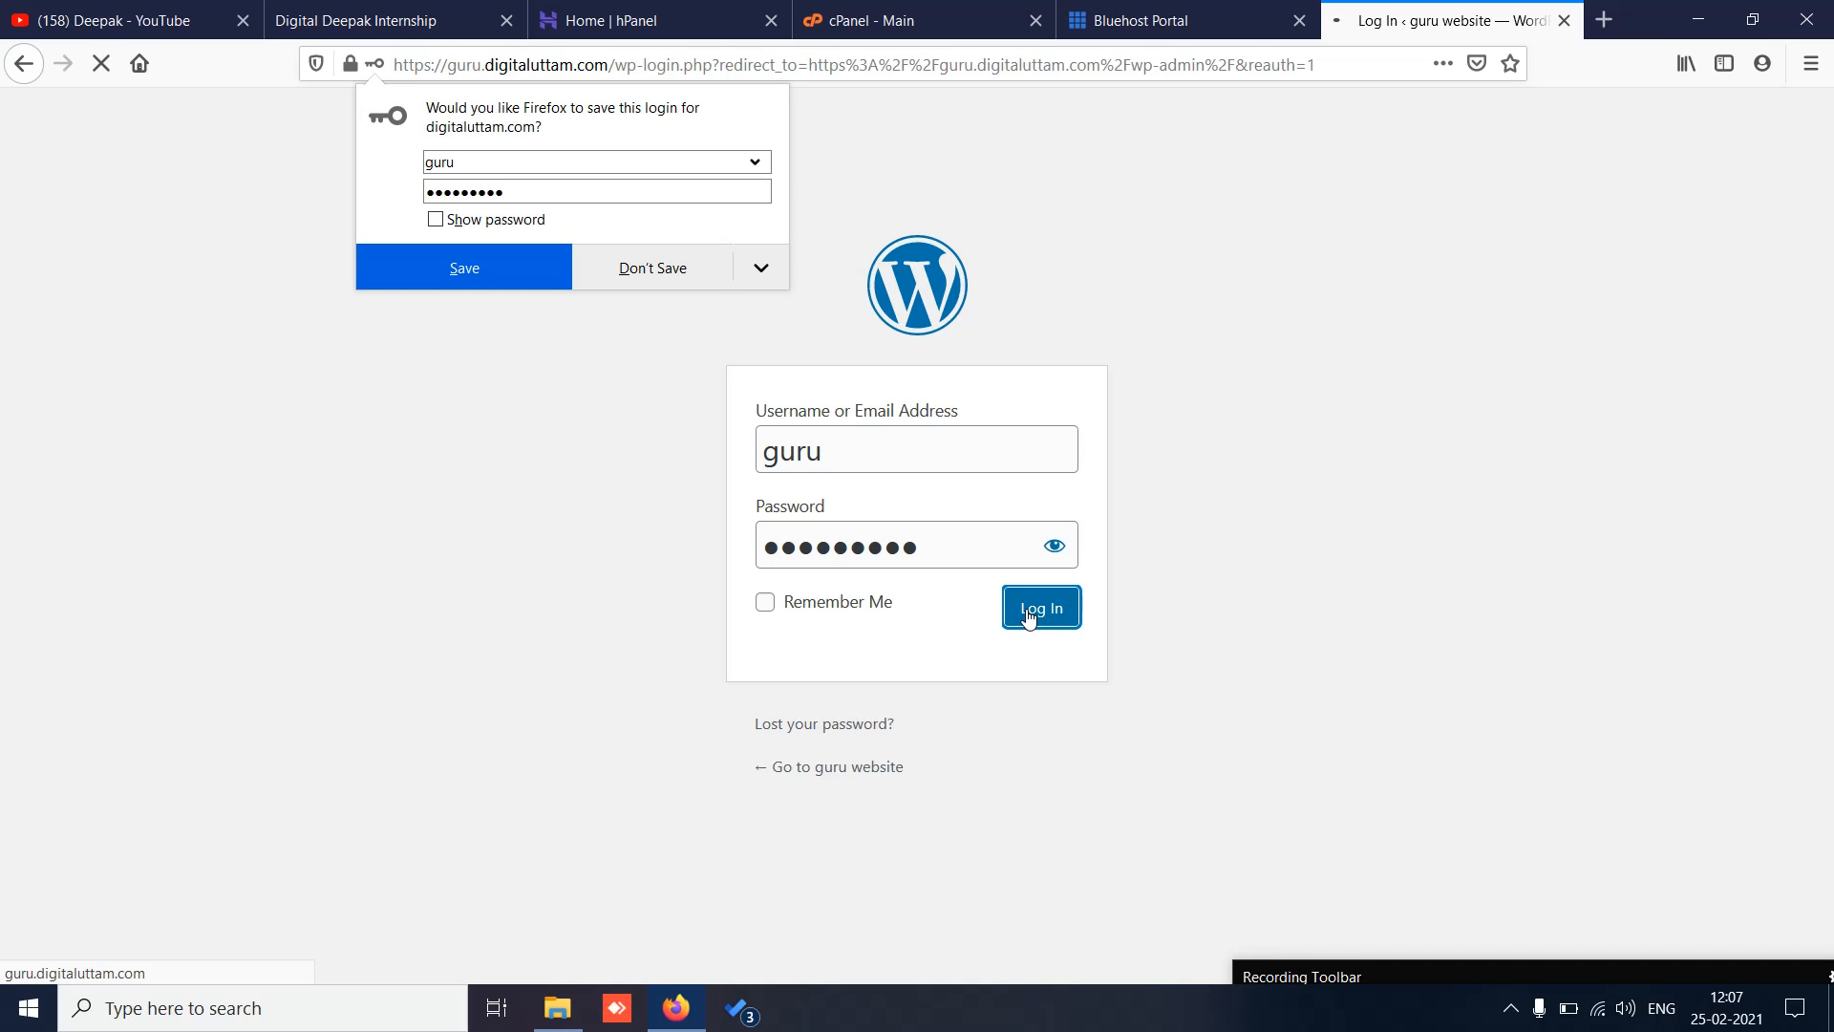
left_click(655, 274)
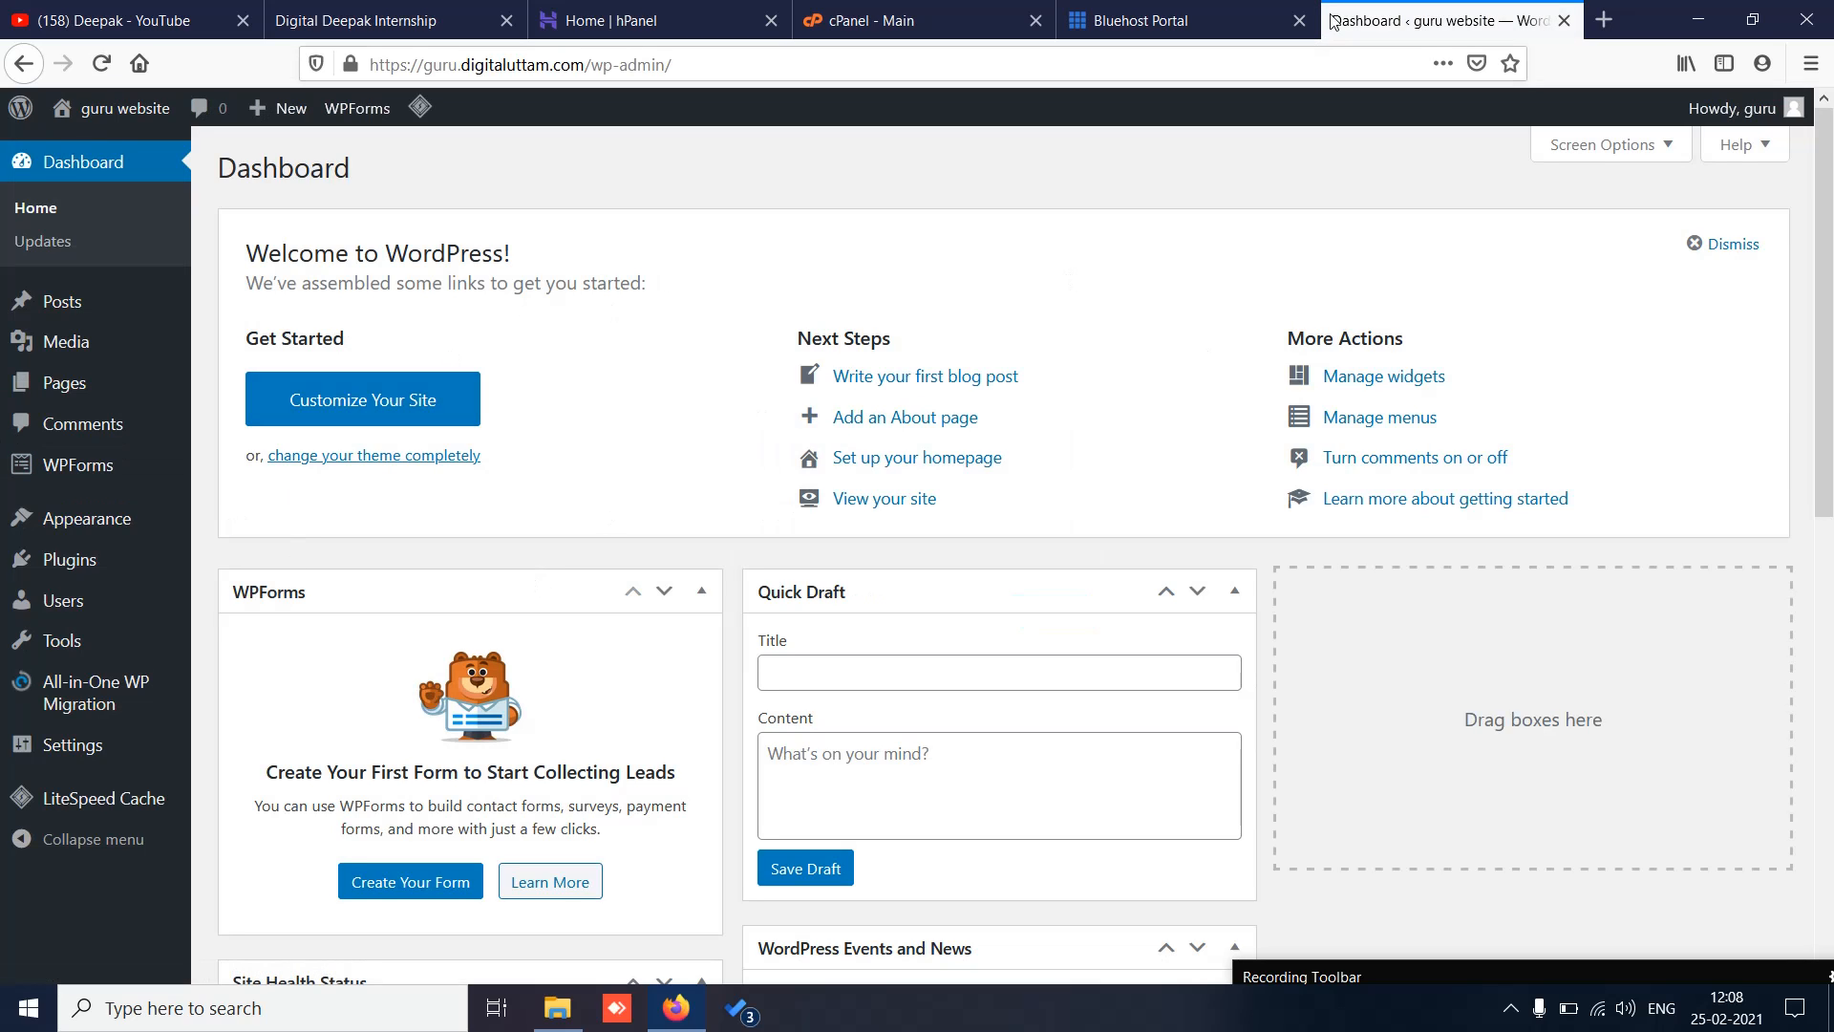
Step: Close the dashboard tab, view cPanel's Subdomains page, then switch to the Bluehost Portal
left_click(1563, 20)
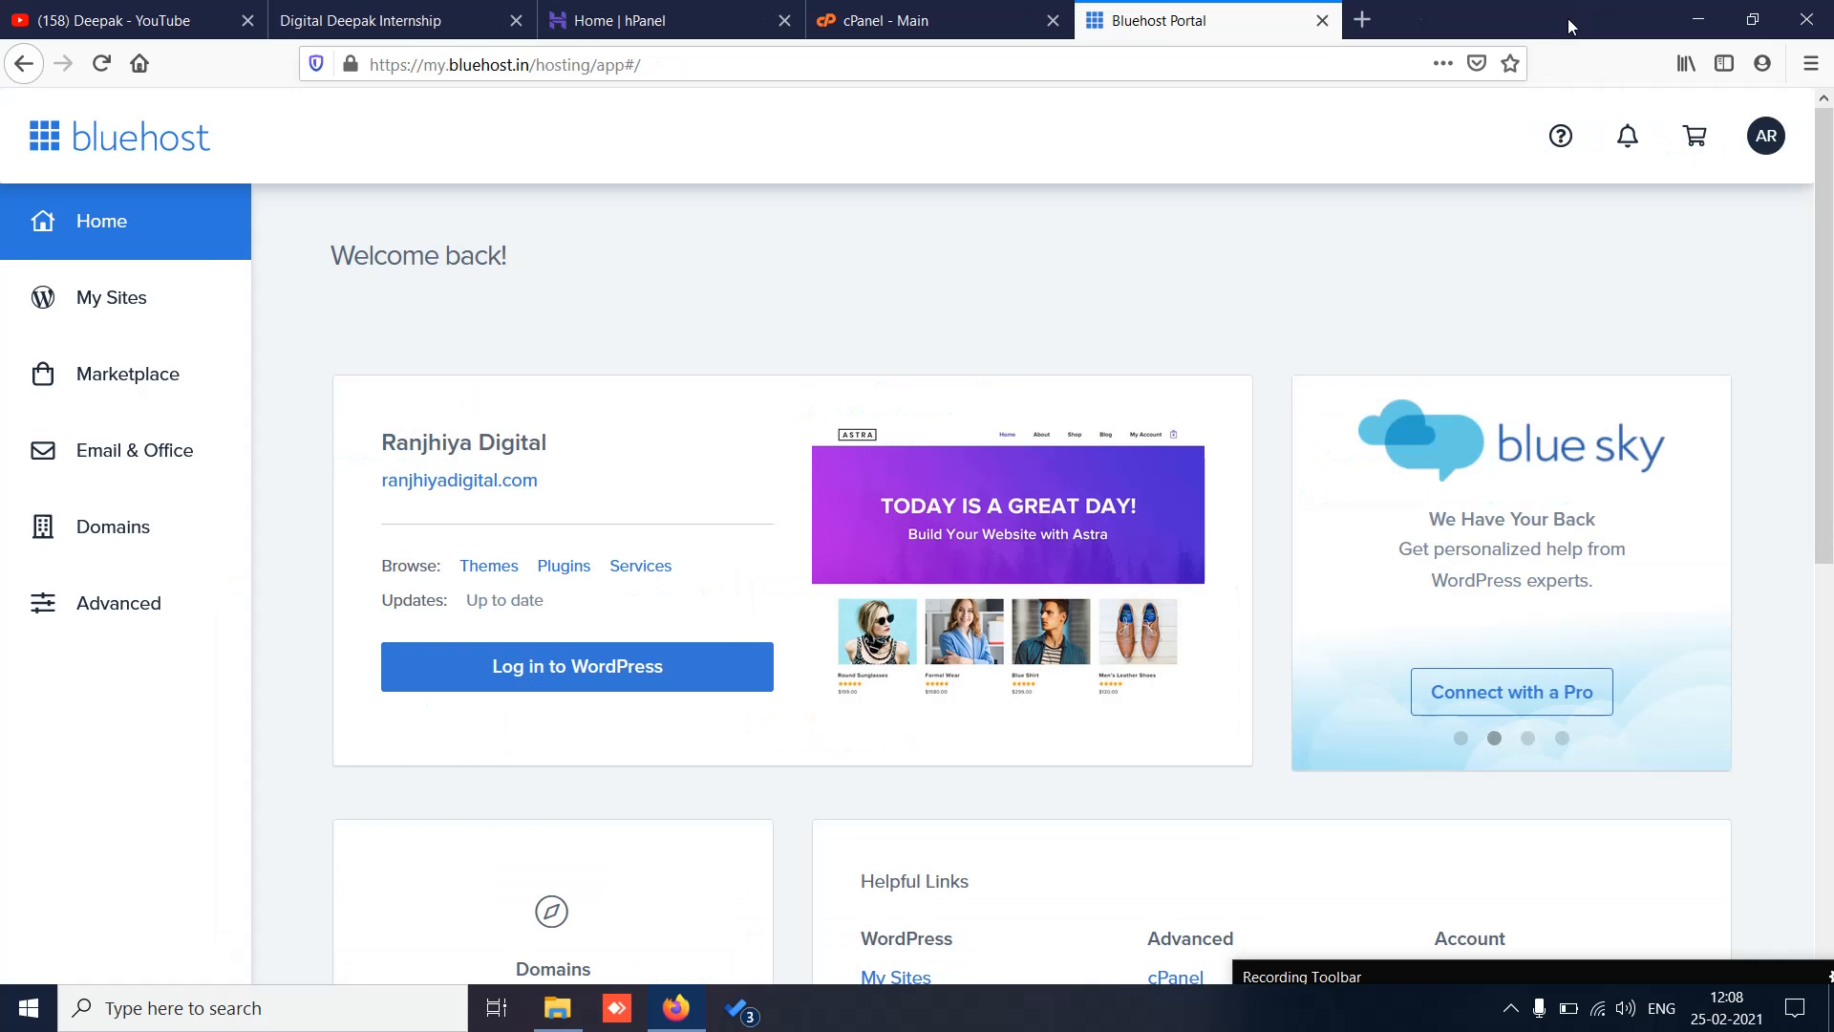
left_click(970, 14)
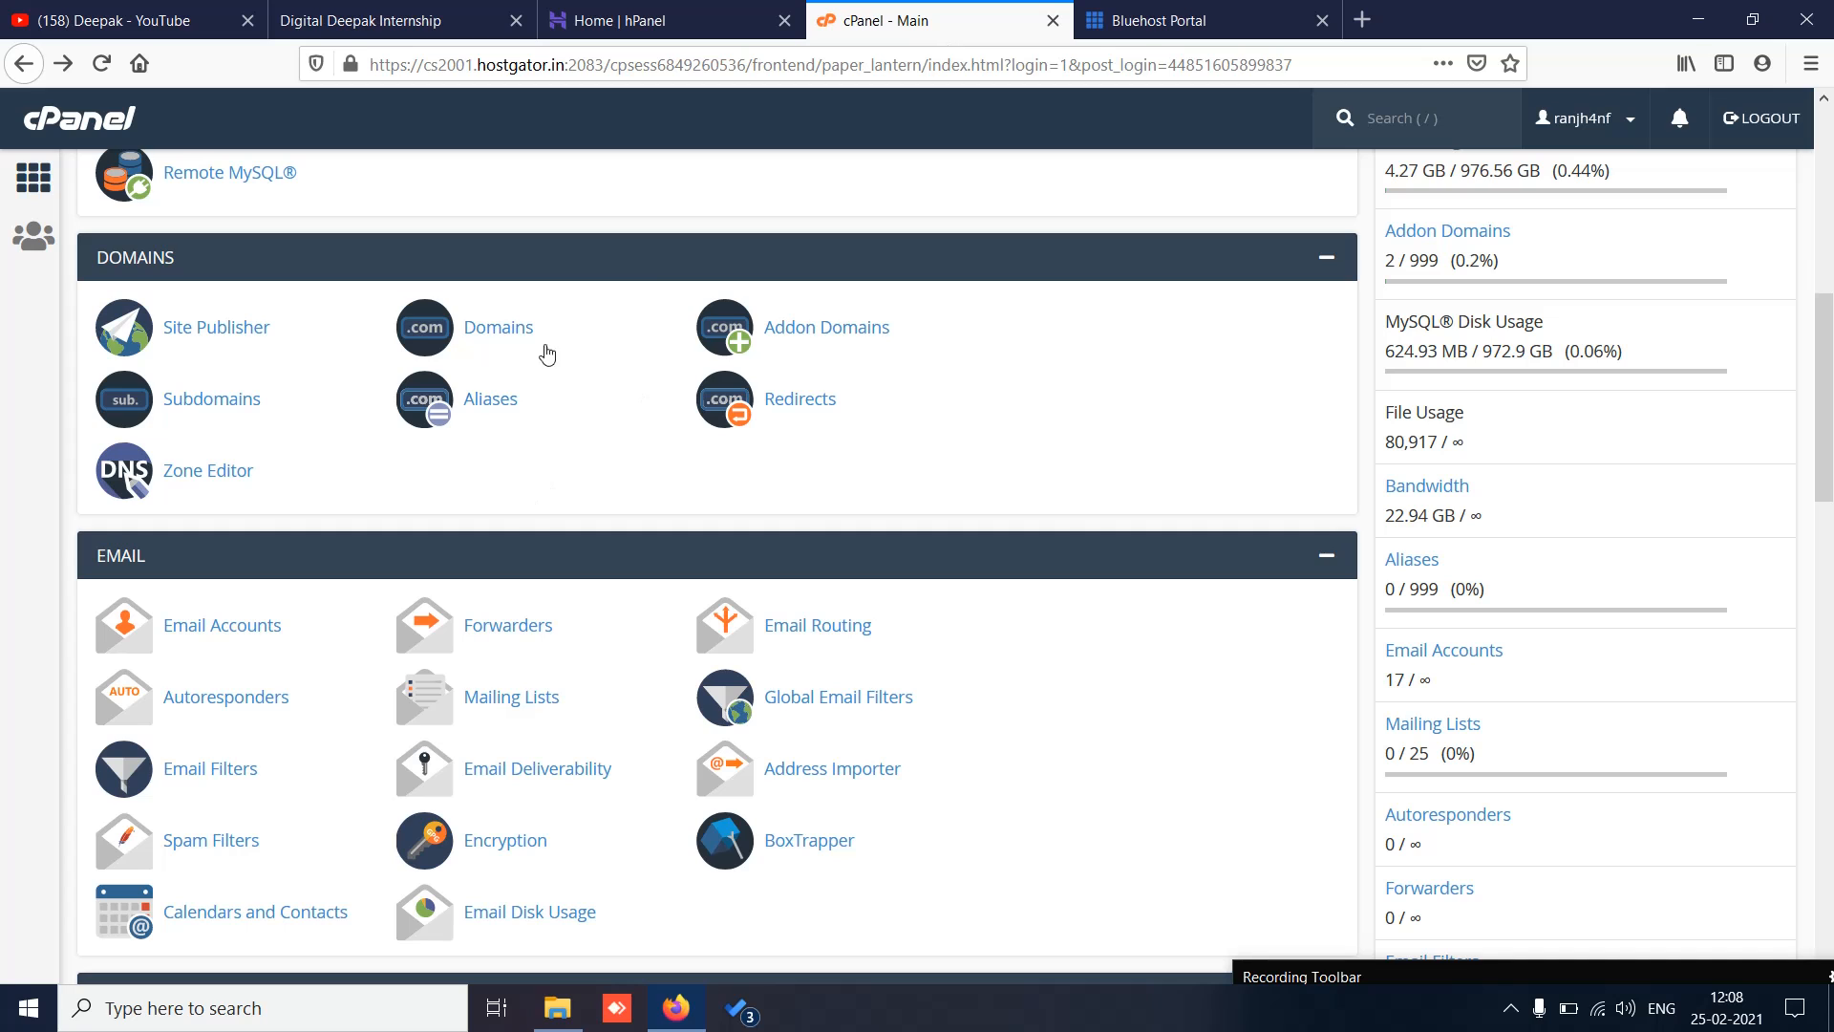
scroll(1828, 336, "up", 2)
mouse_move(1832, 336)
left_mouse_down()
mouse_move(1831, 193)
mouse_move(1831, 336)
left_mouse_up()
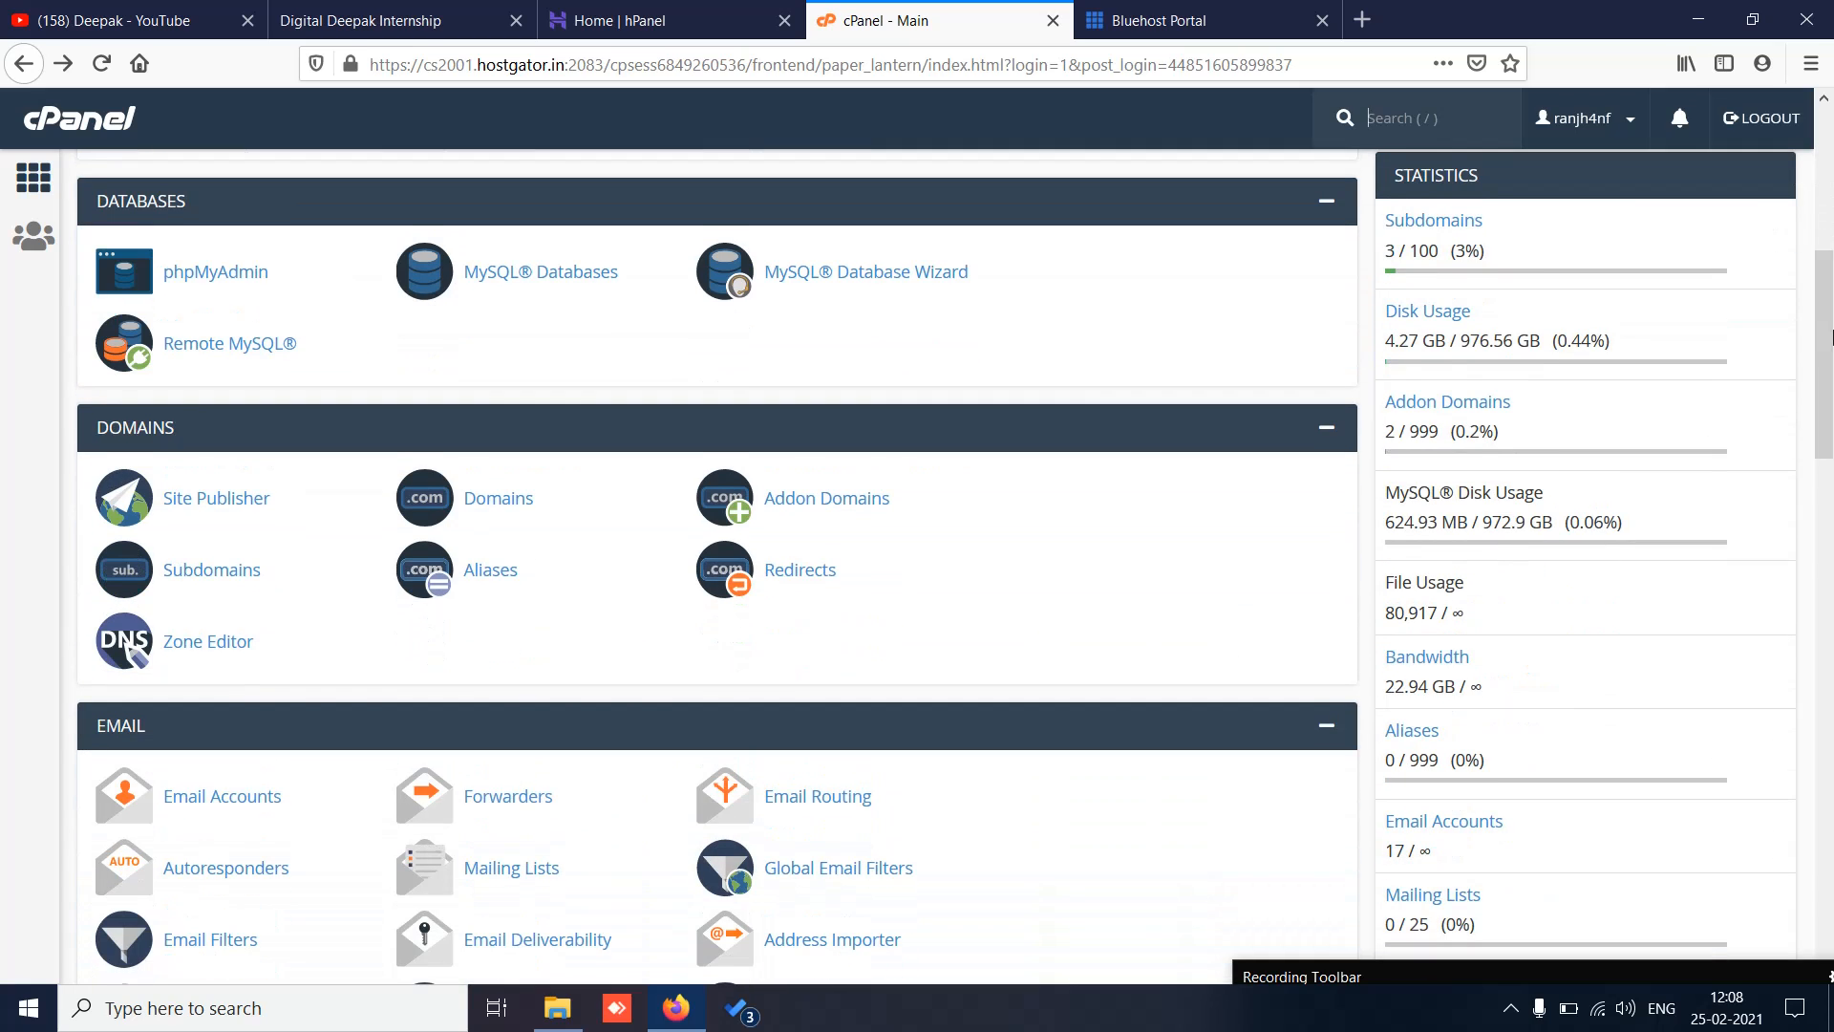
left_click(170, 573)
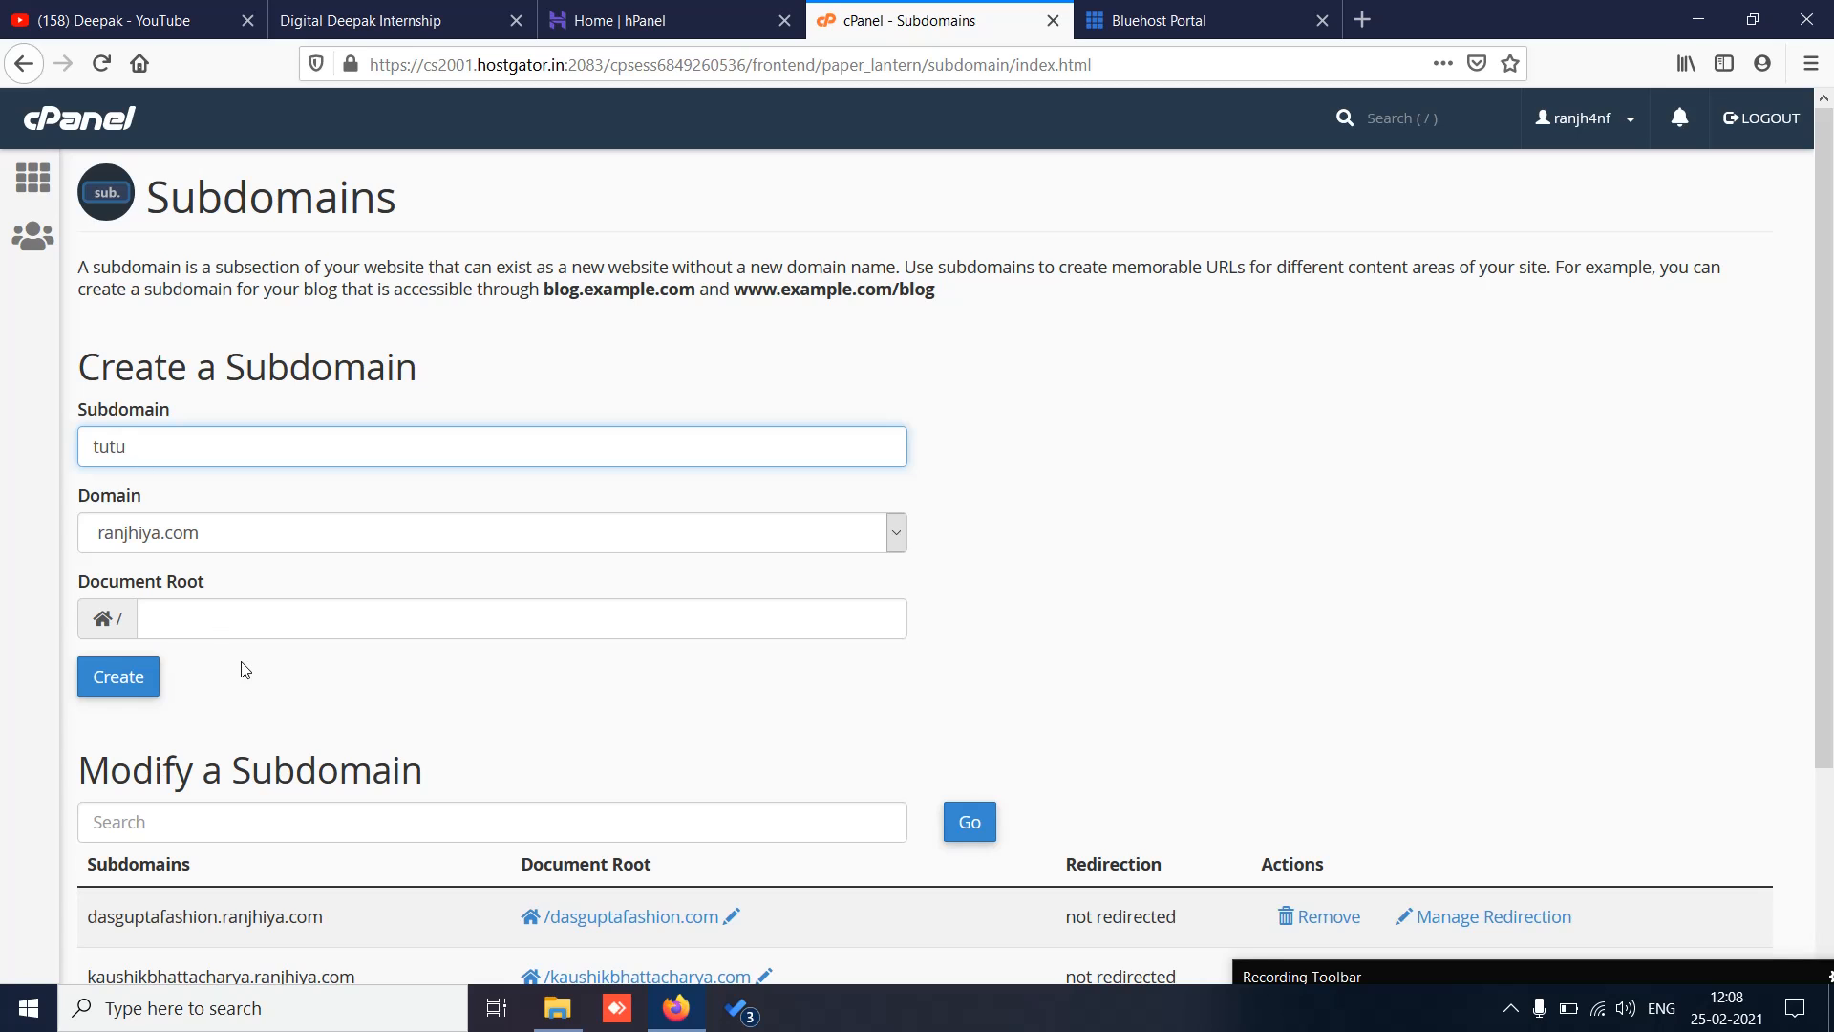
scroll(697, 666, "down", 3)
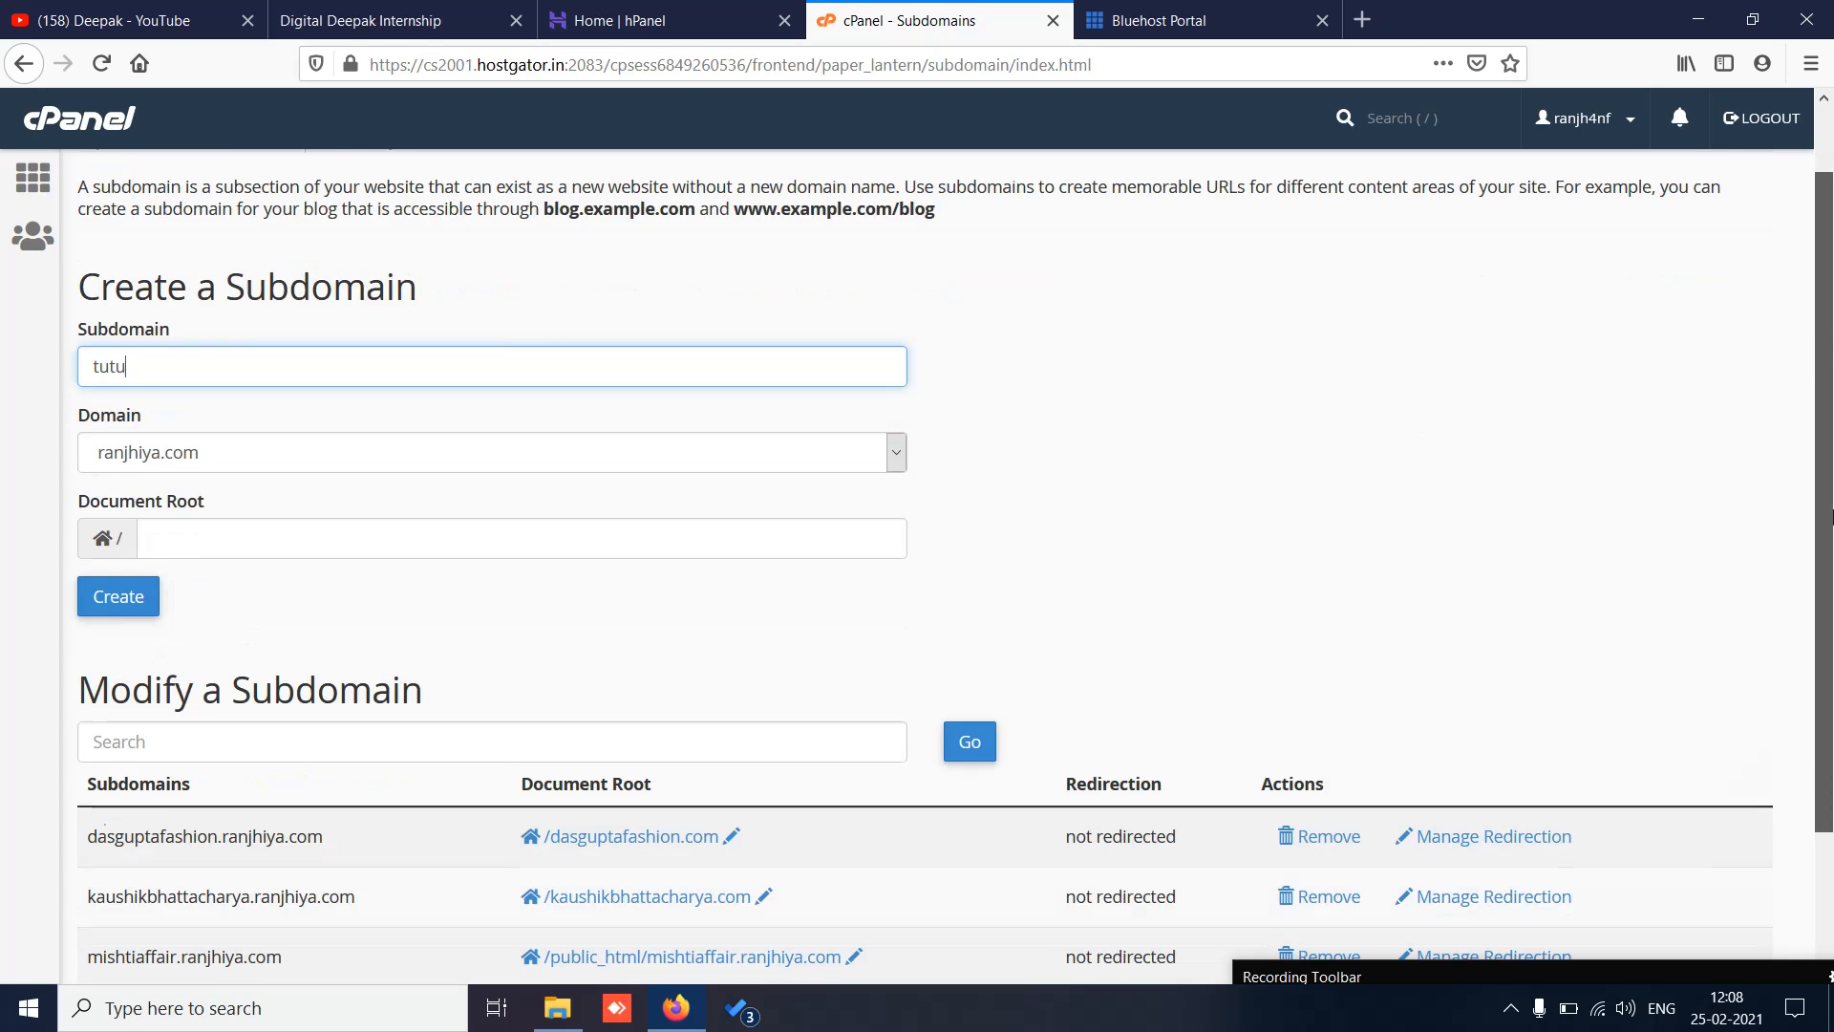
scroll(681, 704, "up", 3)
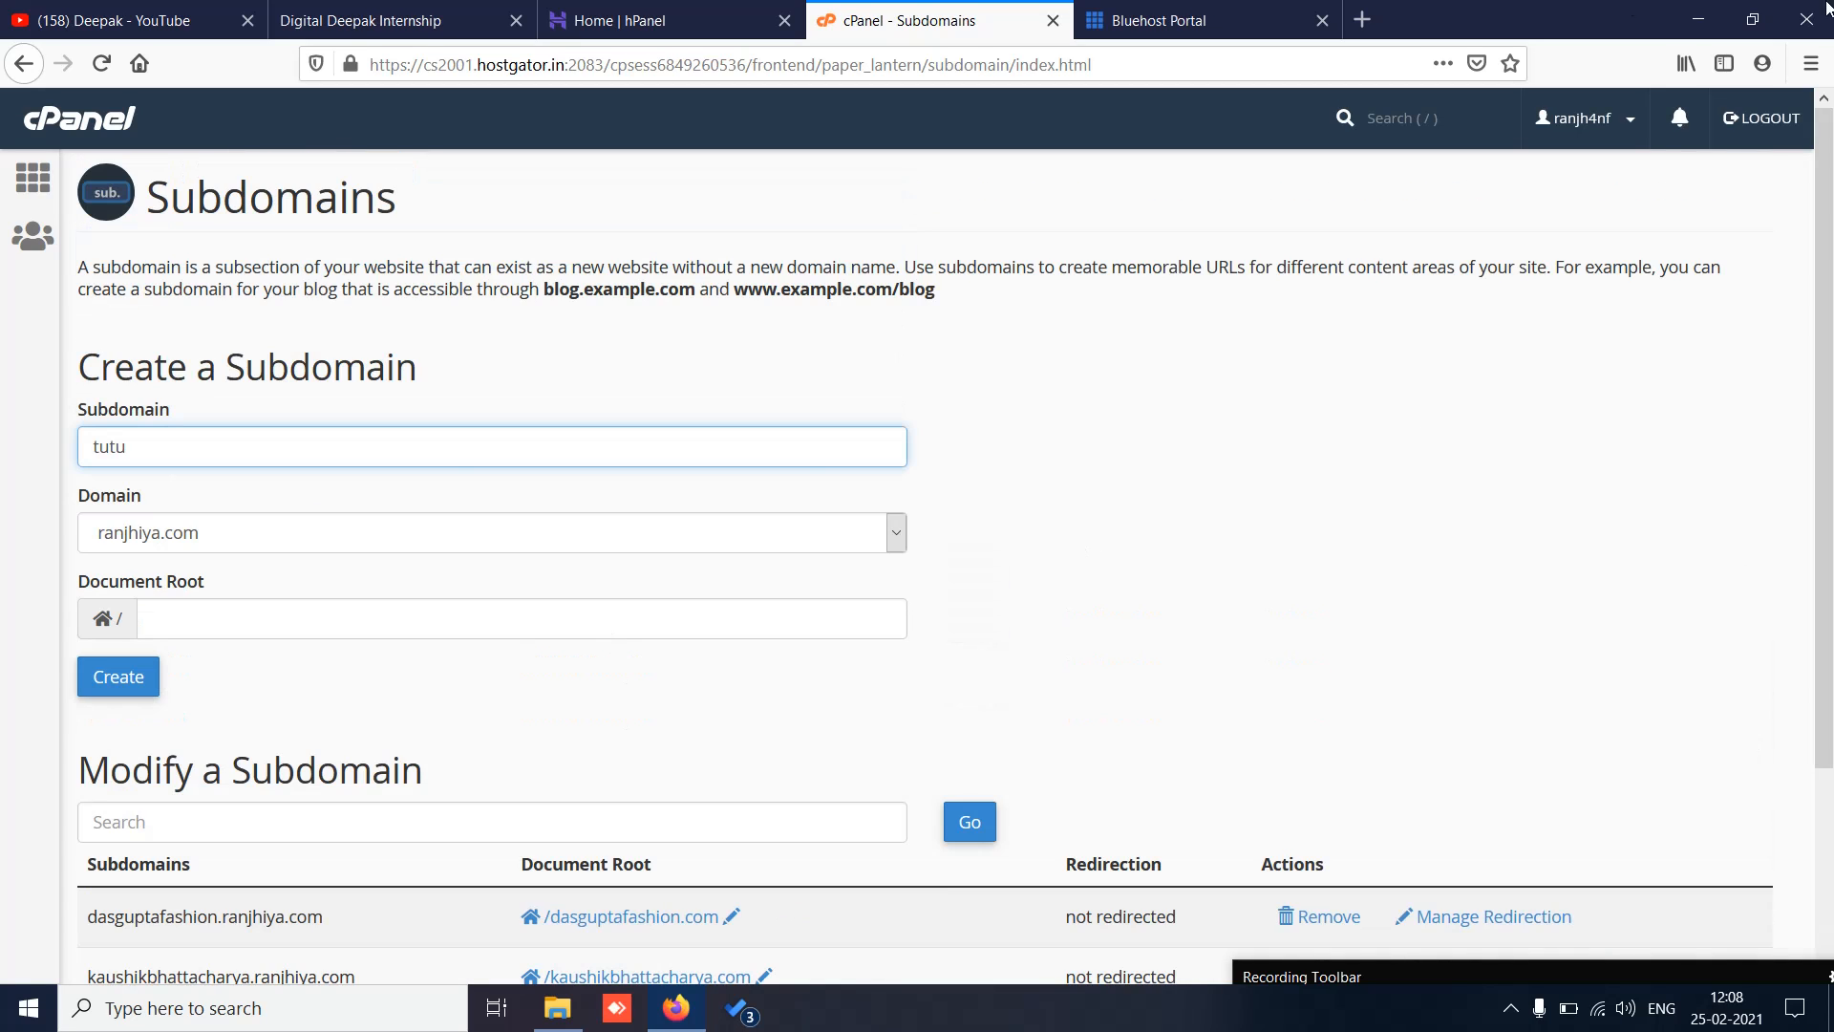
left_click(1149, 19)
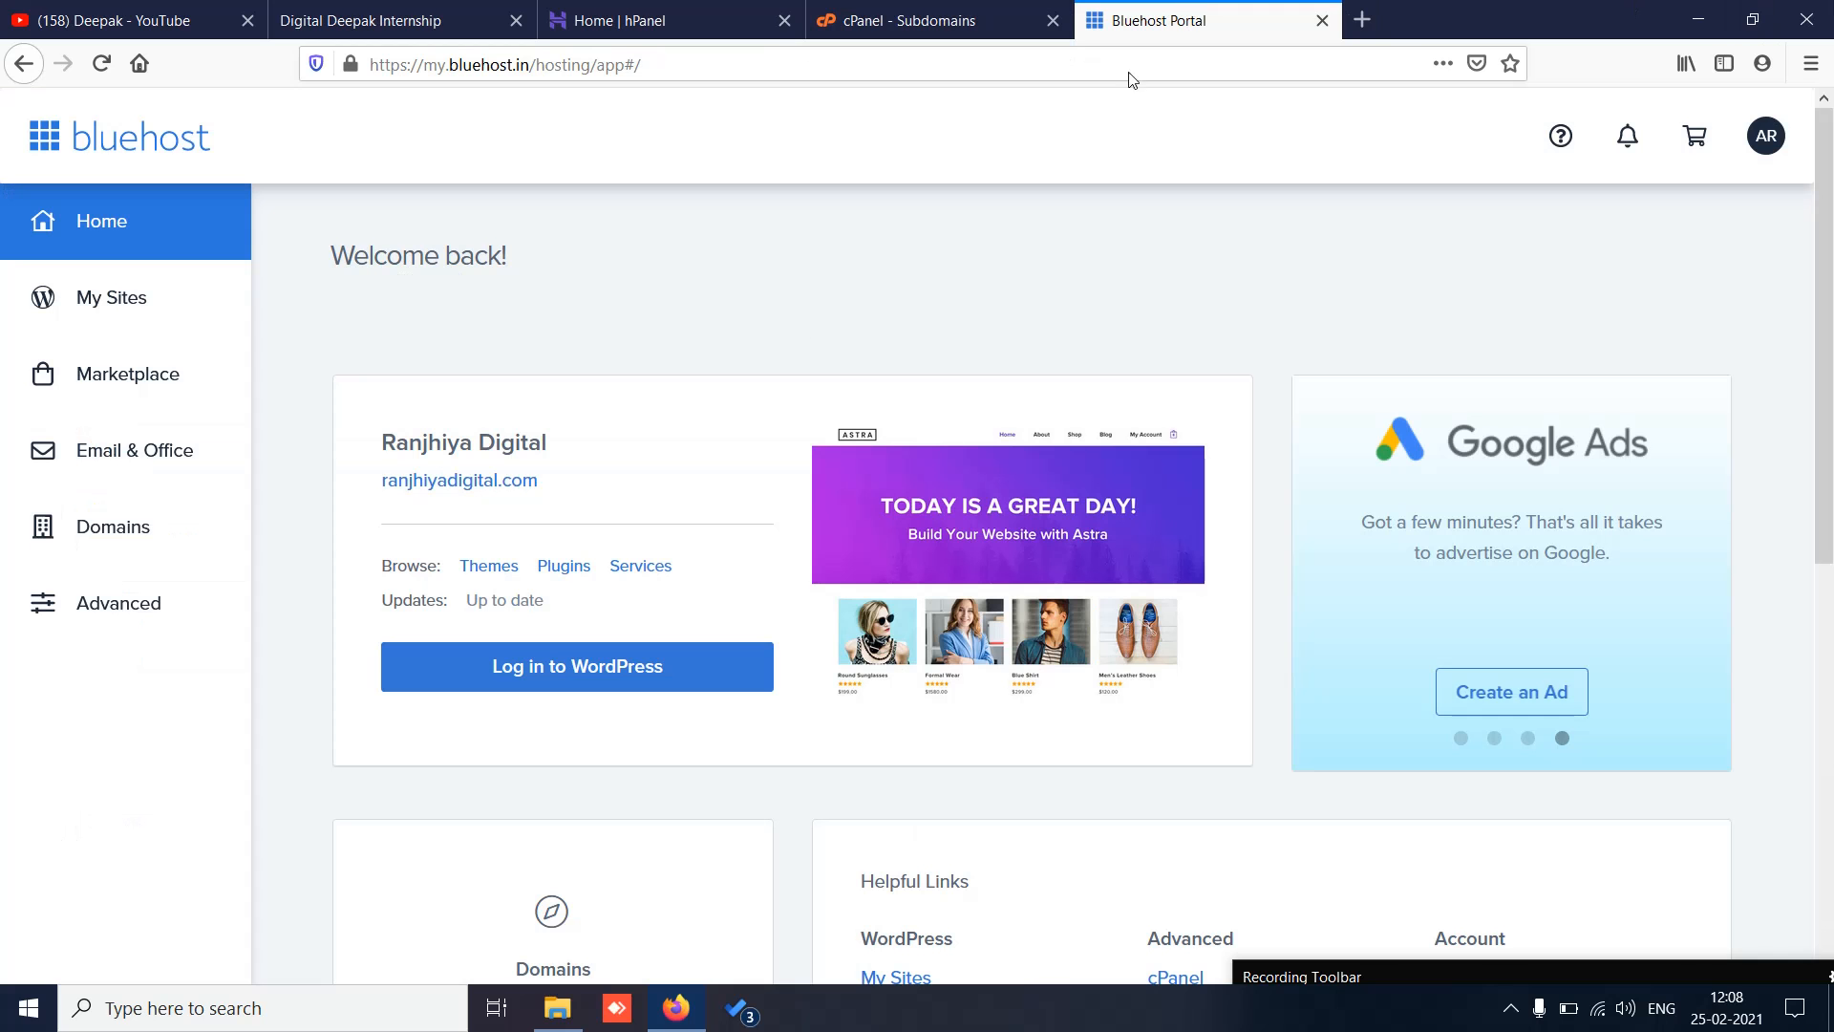
Step: On Bluehost's Subdomains page, fill in a sample subdomain fhrg on root domain ranjhiyadigital.com
left_click(59, 529)
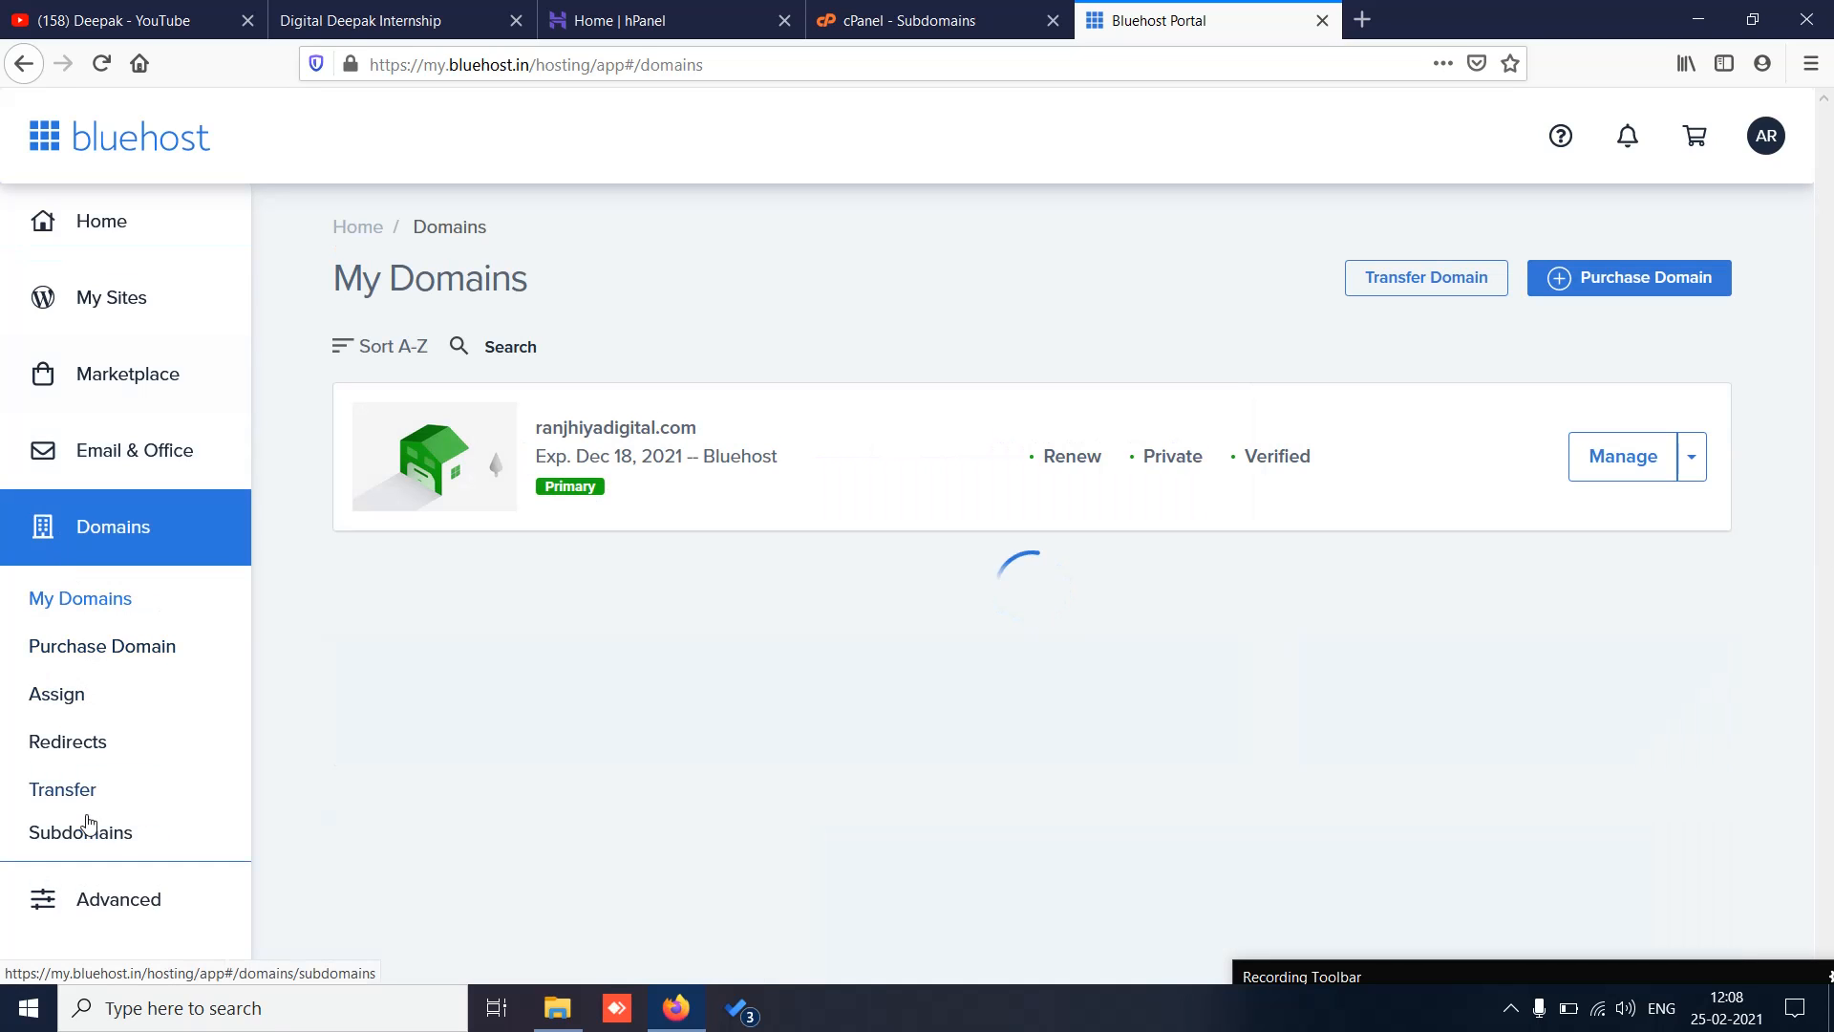
left_click(85, 836)
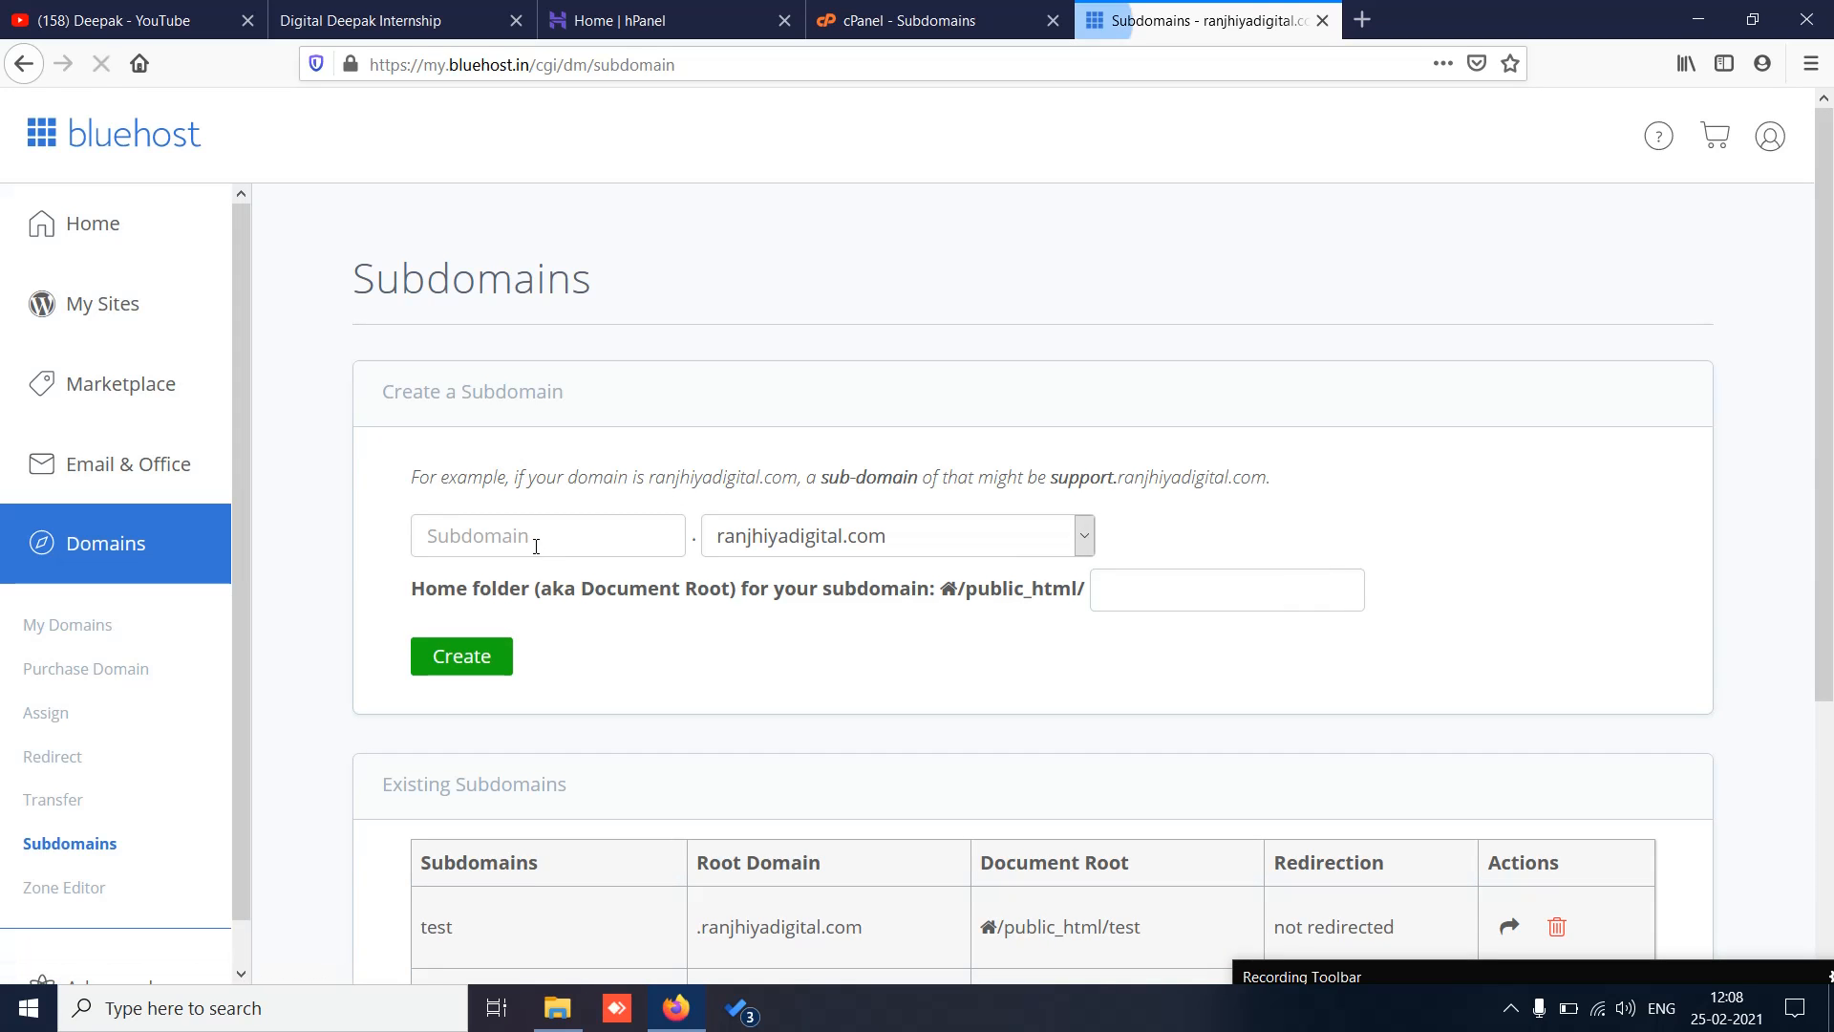
left_click(535, 533)
type("fhrg")
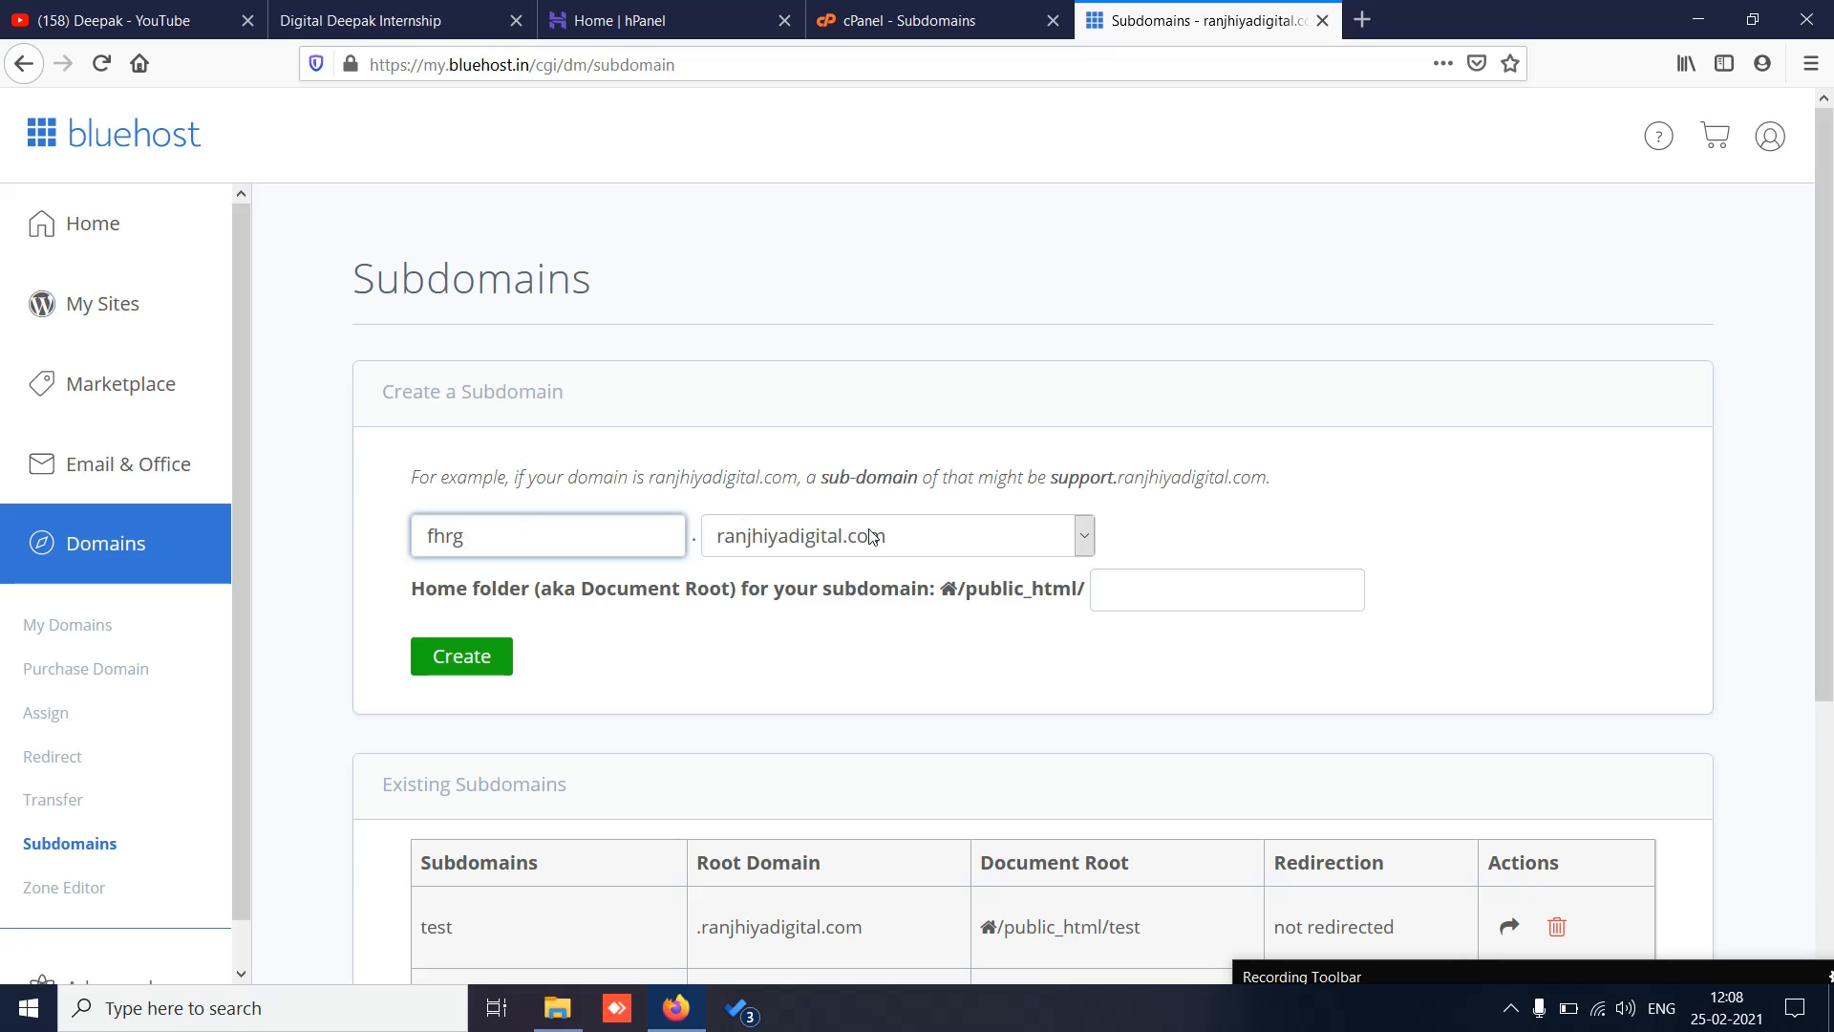
left_click(1086, 543)
left_click(1086, 543)
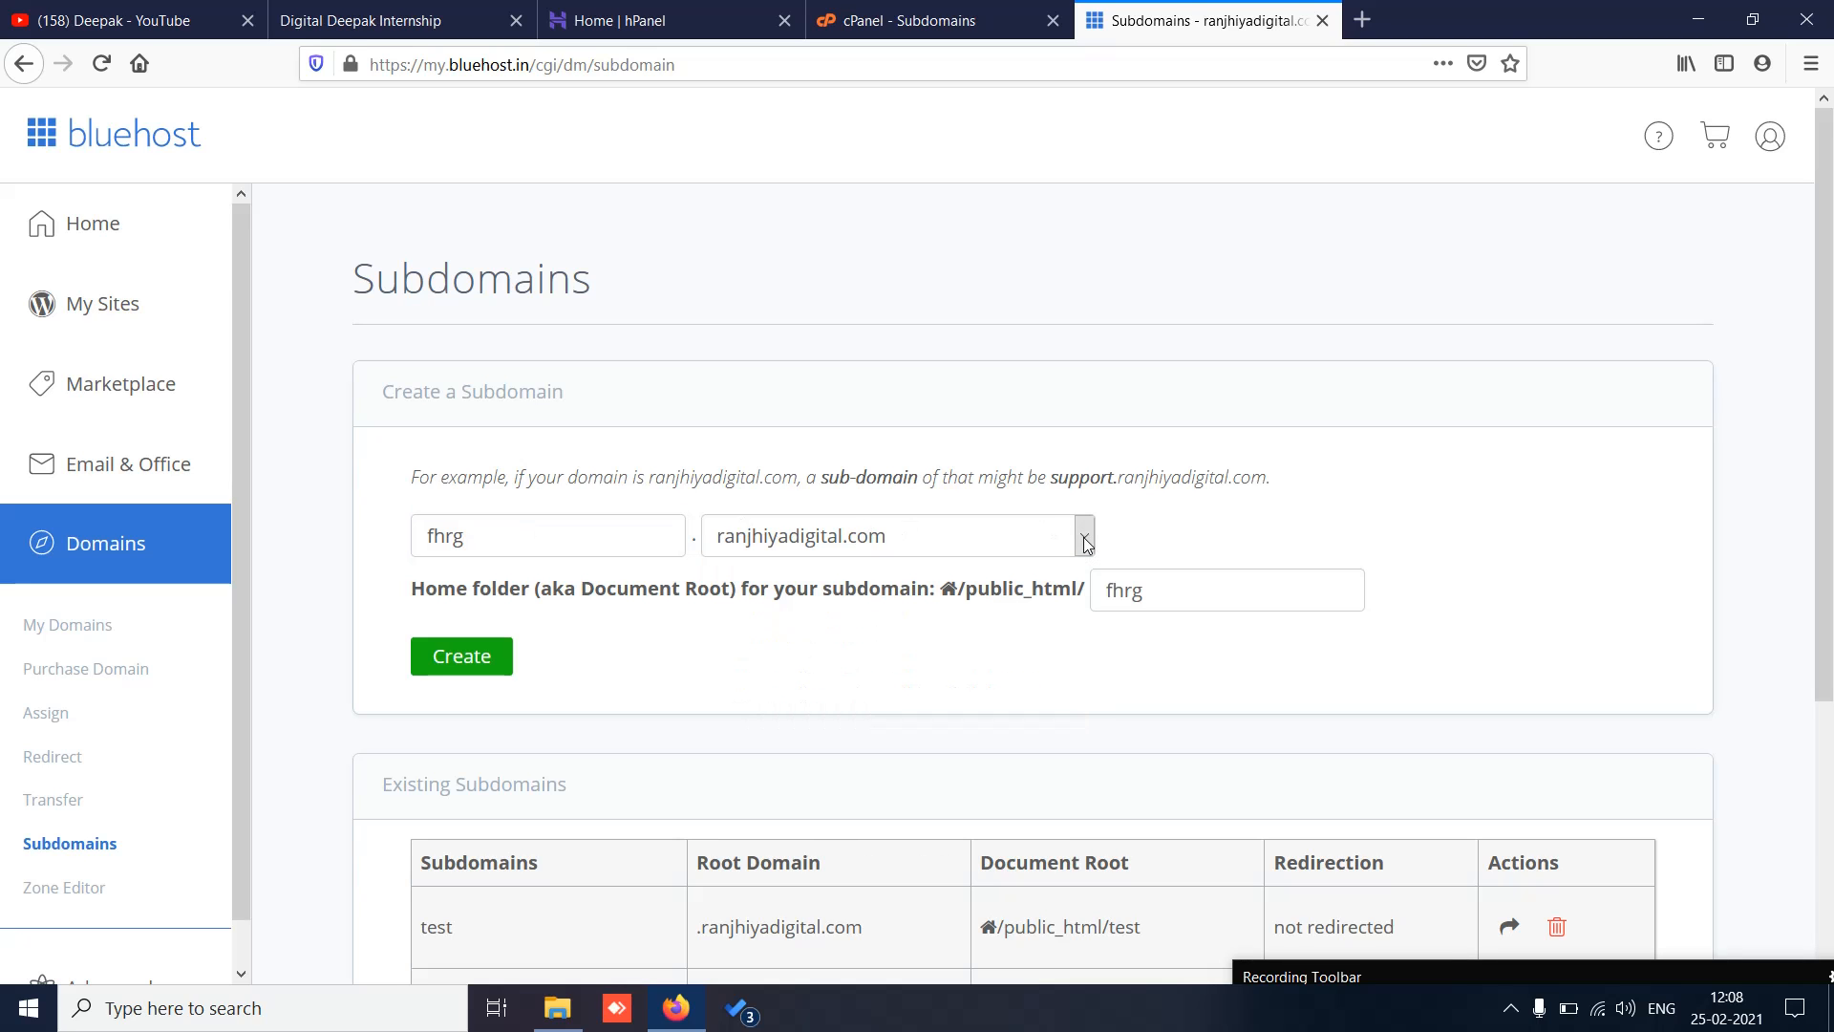
left_click(1086, 543)
left_click(1086, 543)
left_click_drag(1829, 413, 1832, 484)
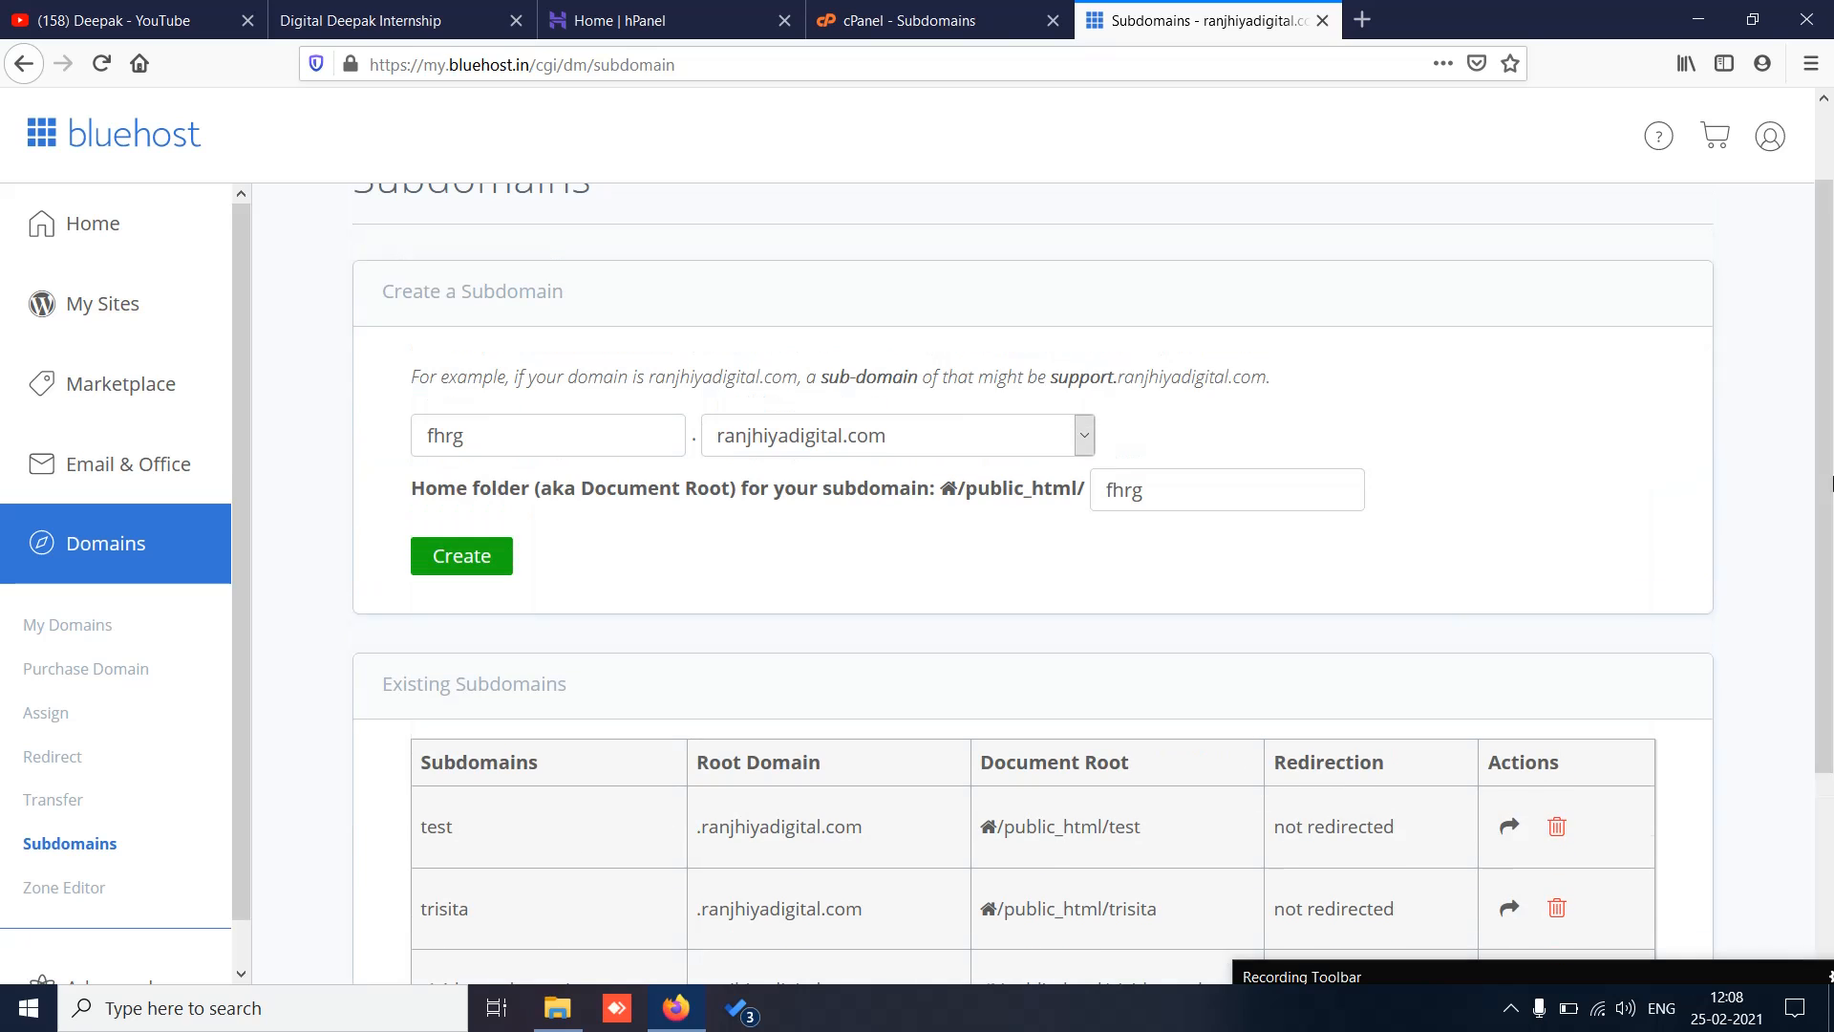
Step: Close the Bluehost Subdomains and cPanel - Subdomains tabs, returning to the Home | hPanel tab
left_click(917, 21)
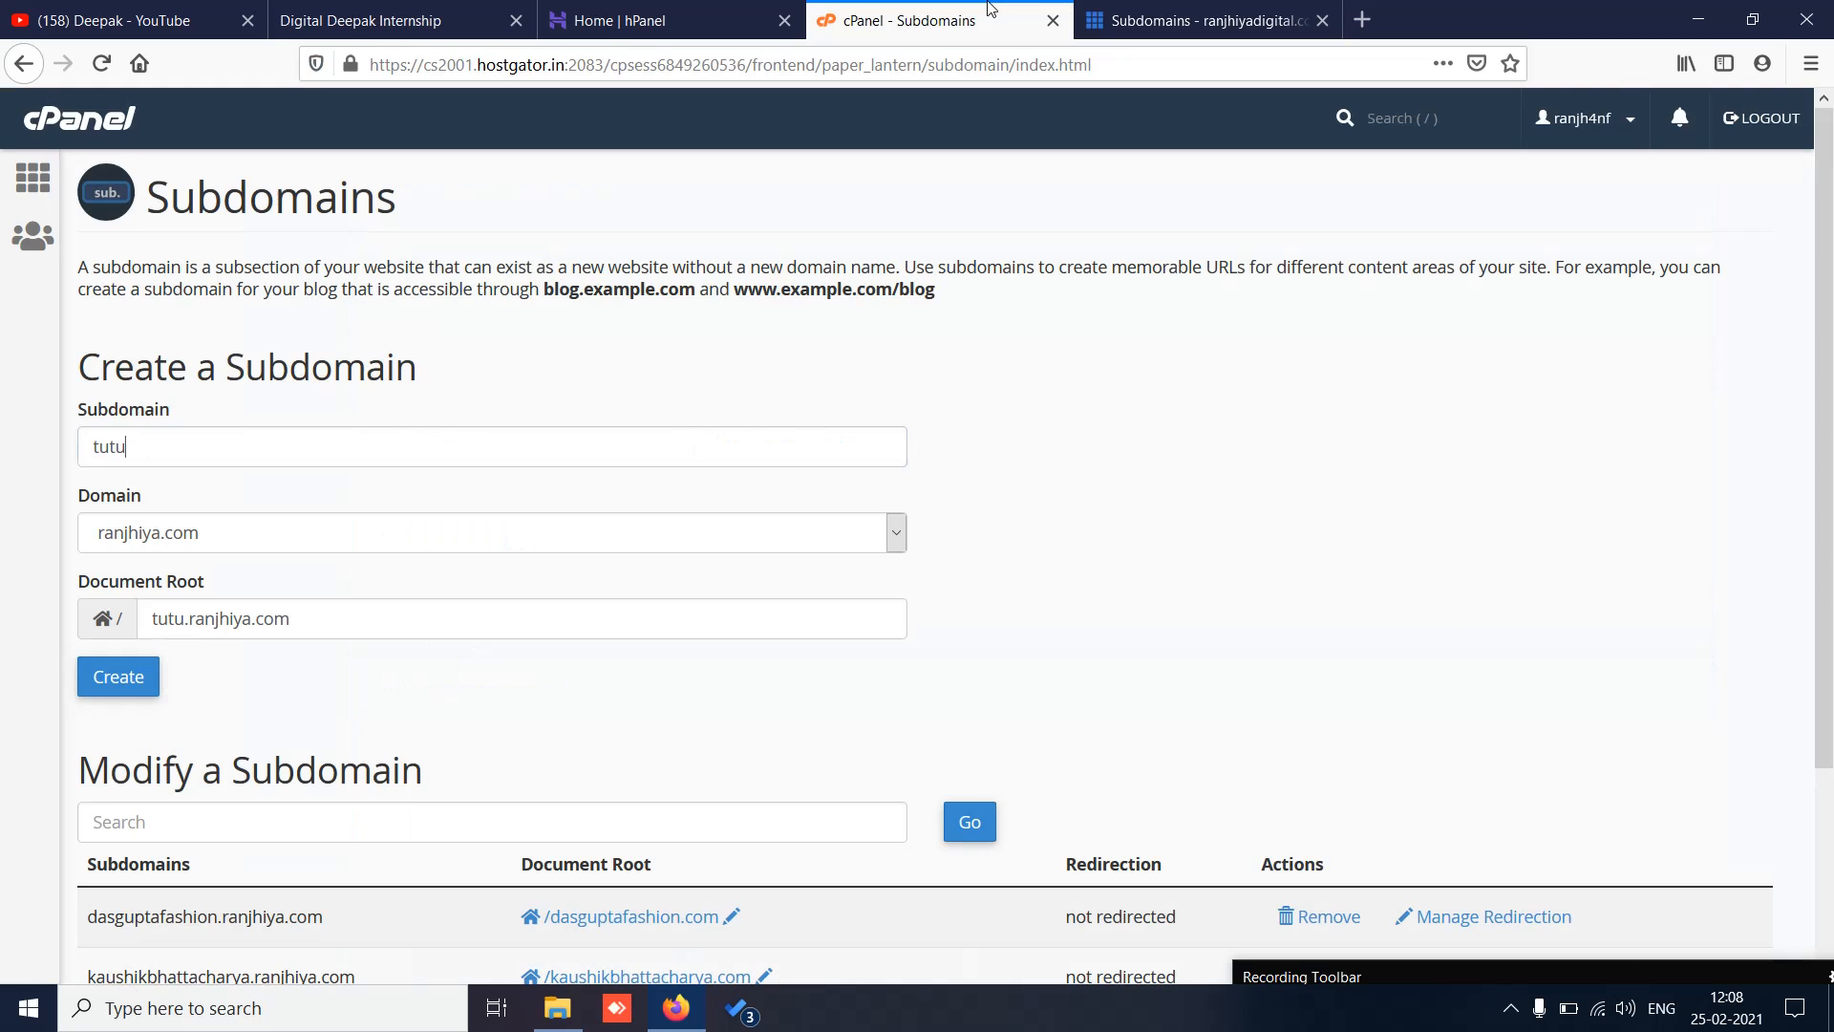
left_click(1306, 9)
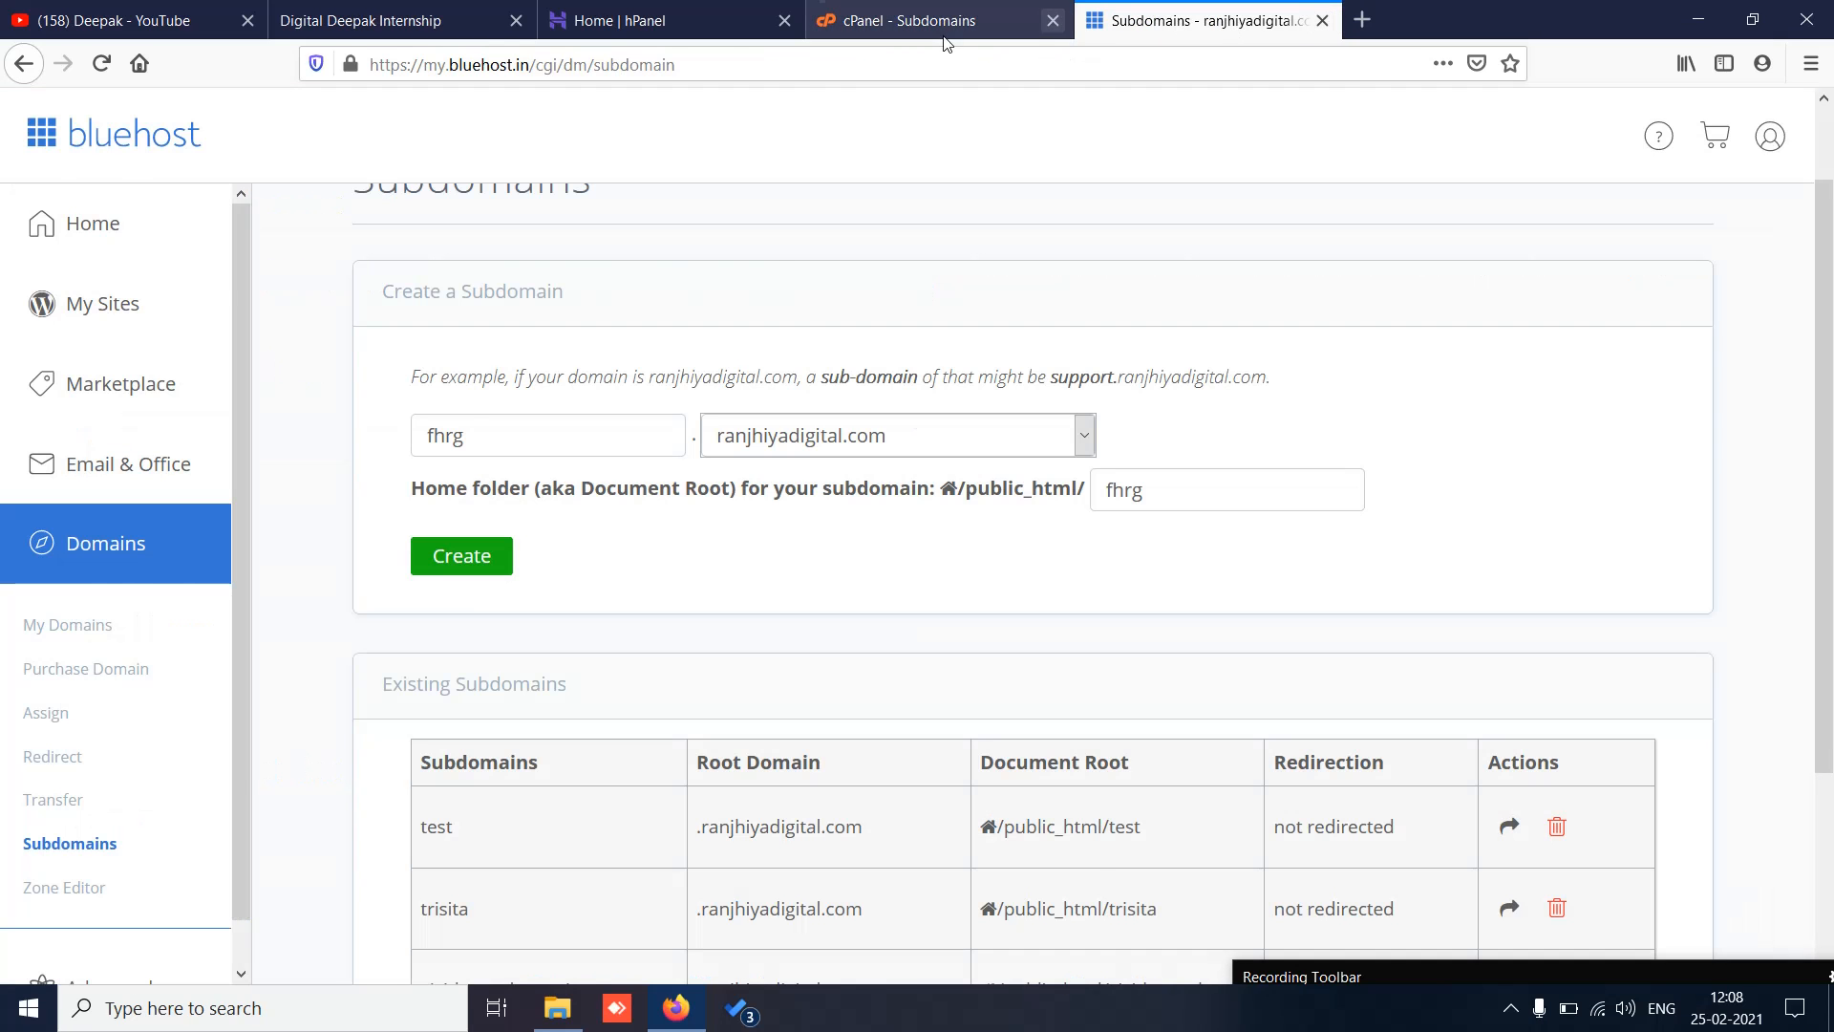
left_click(944, 28)
left_click(1322, 20)
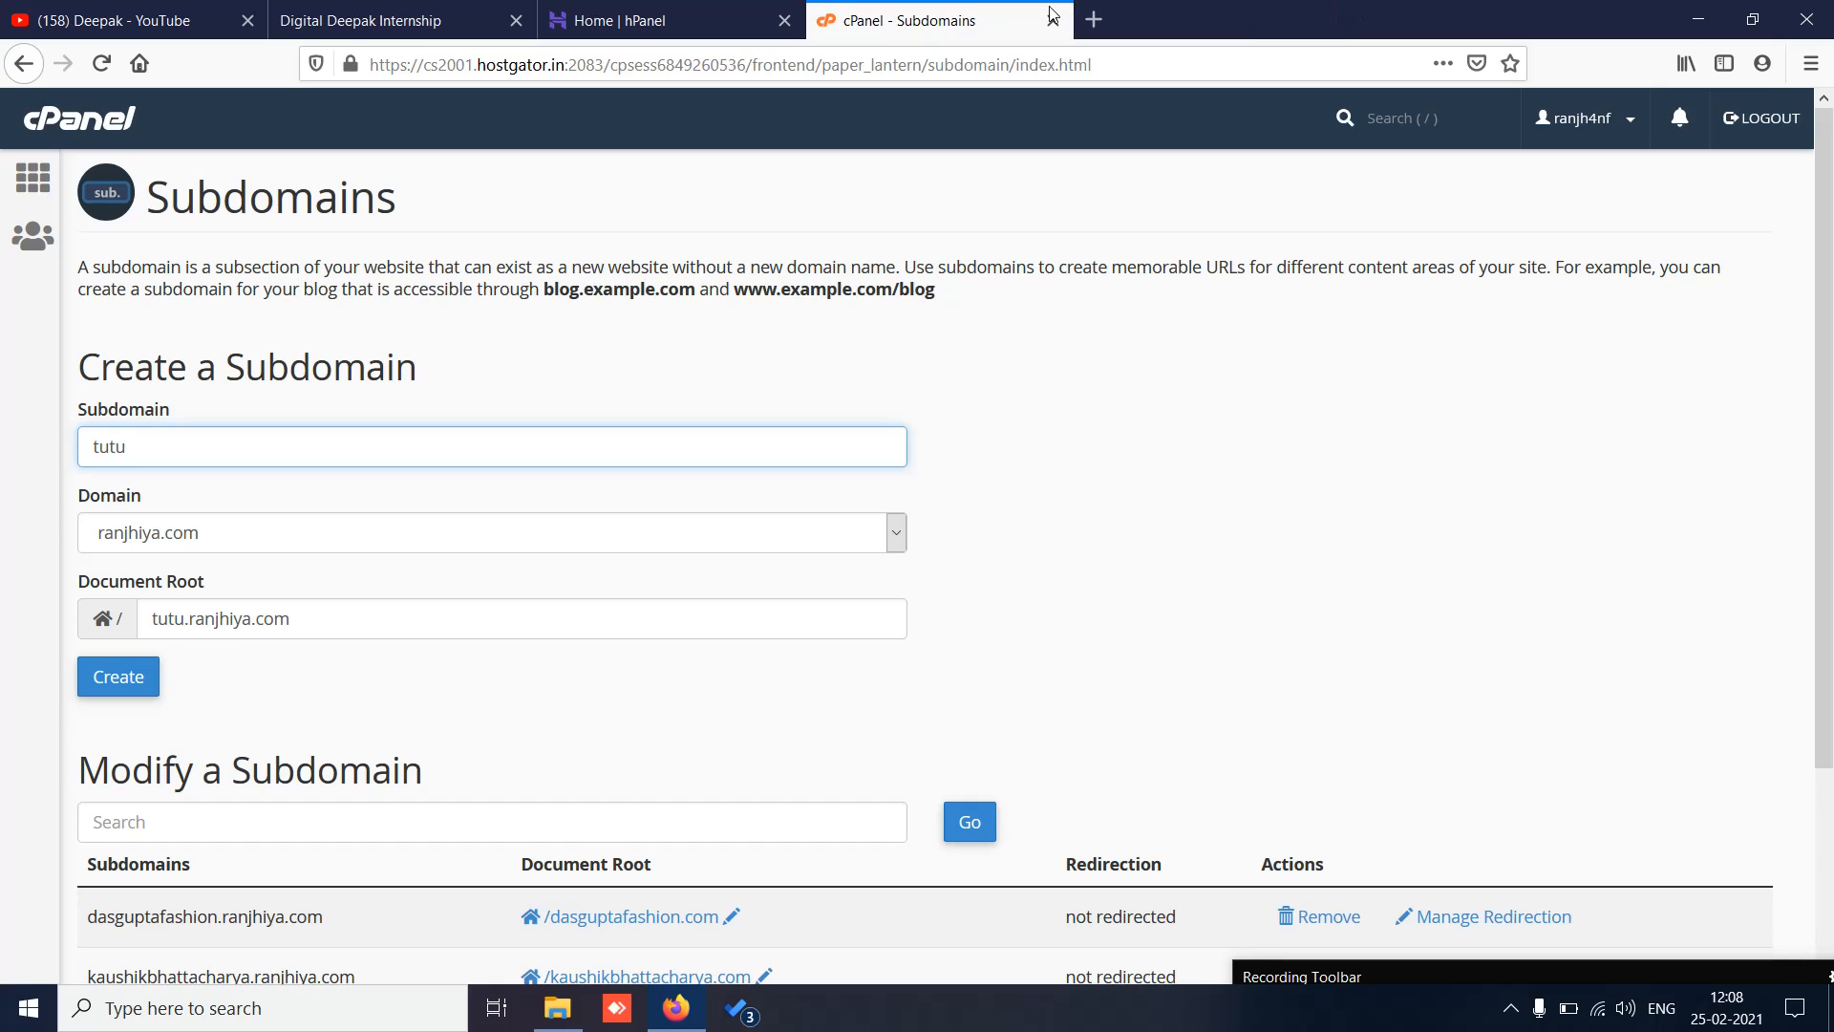
left_click(1052, 20)
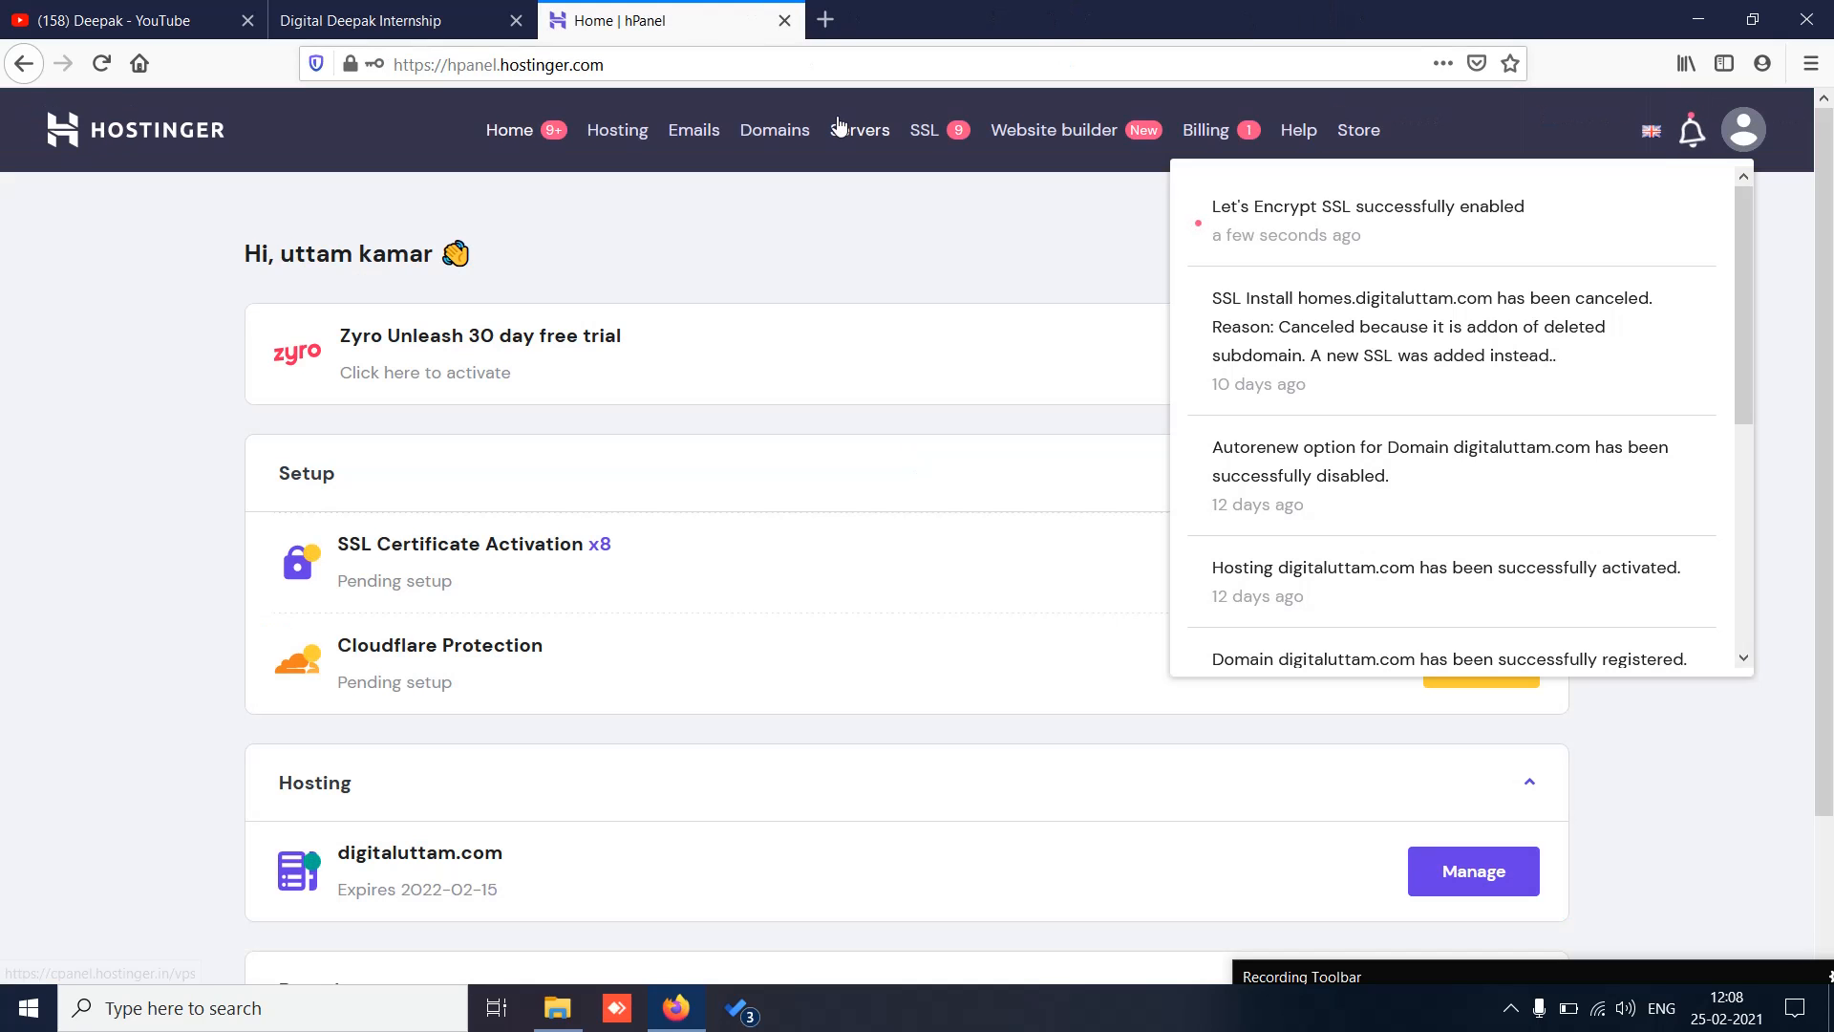
left_click(1693, 966)
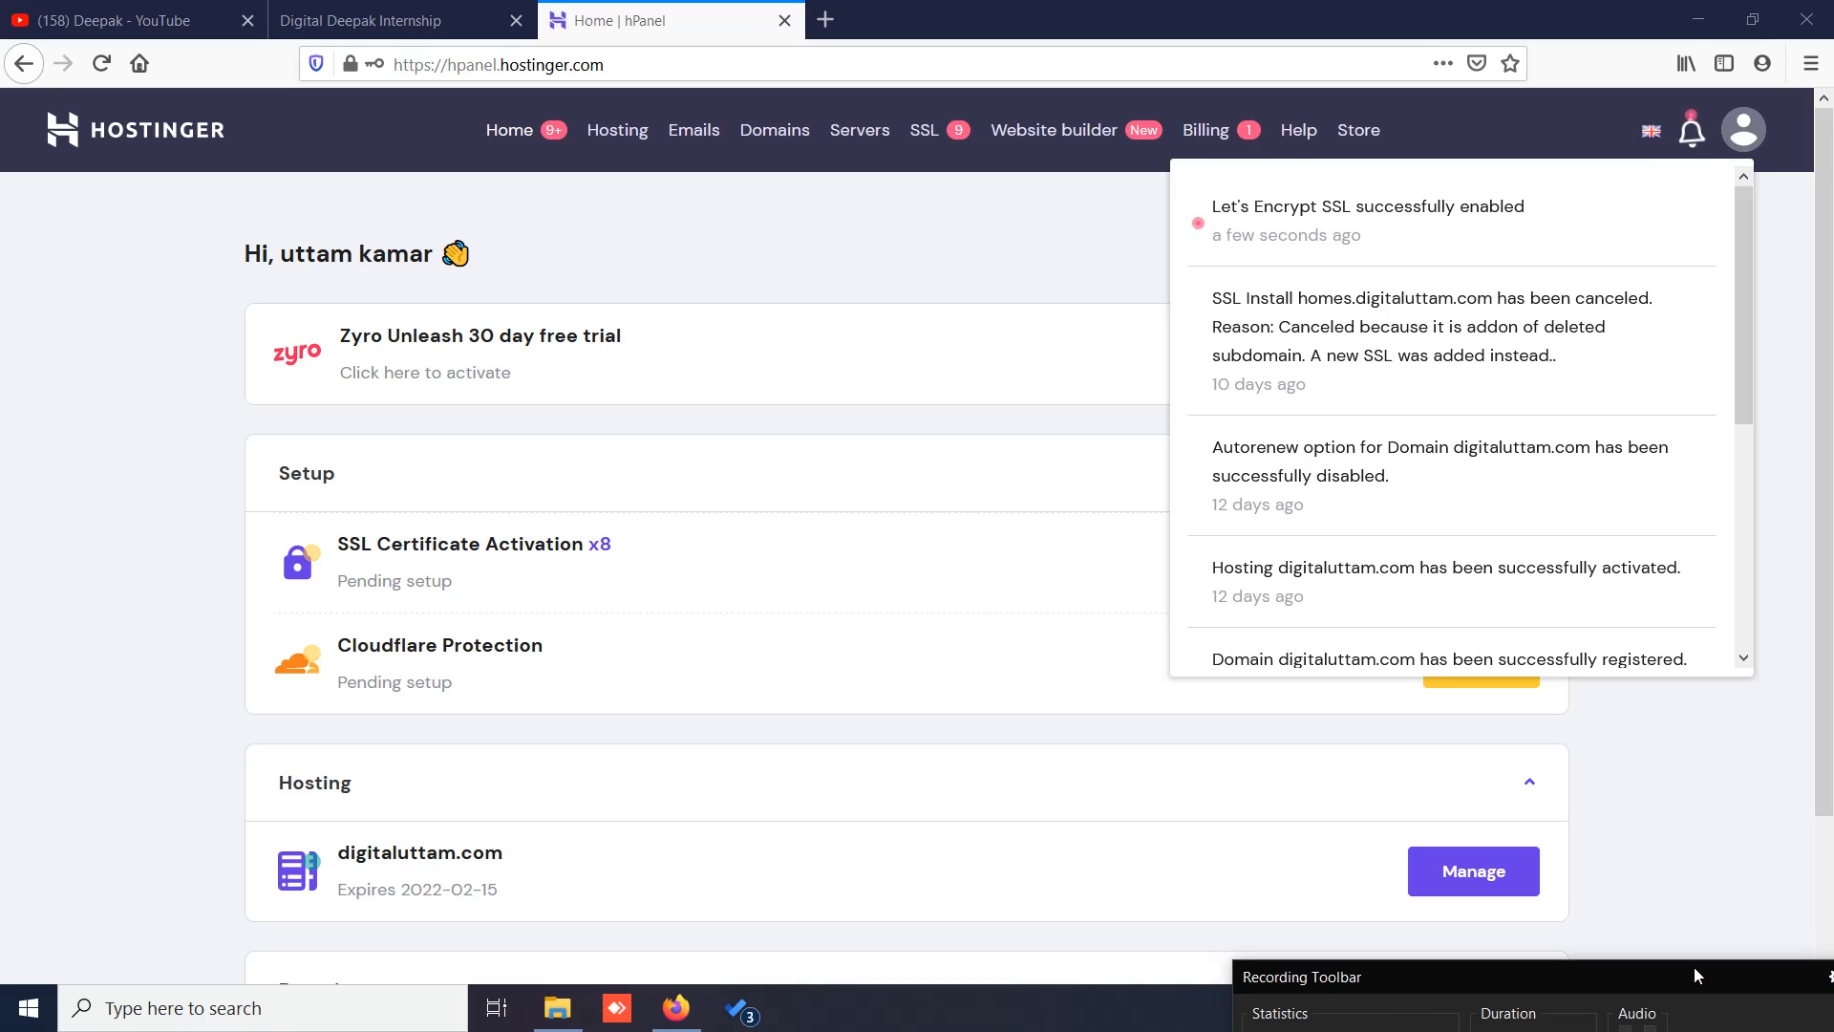